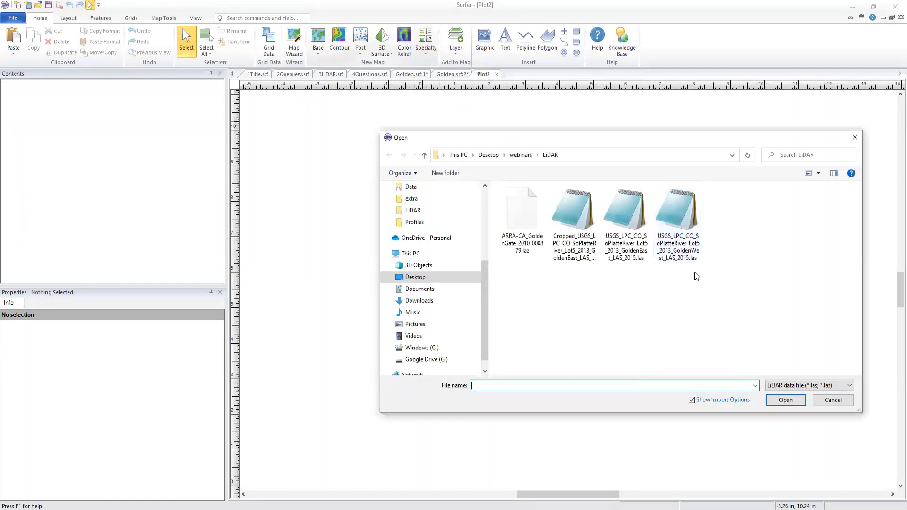
- Import USGS_LPC_CO_SoPlatteRiver_Lot5_2013_GoldenEast_LAS_2015.las as a point cloud map using the default import options
left_click(623, 212)
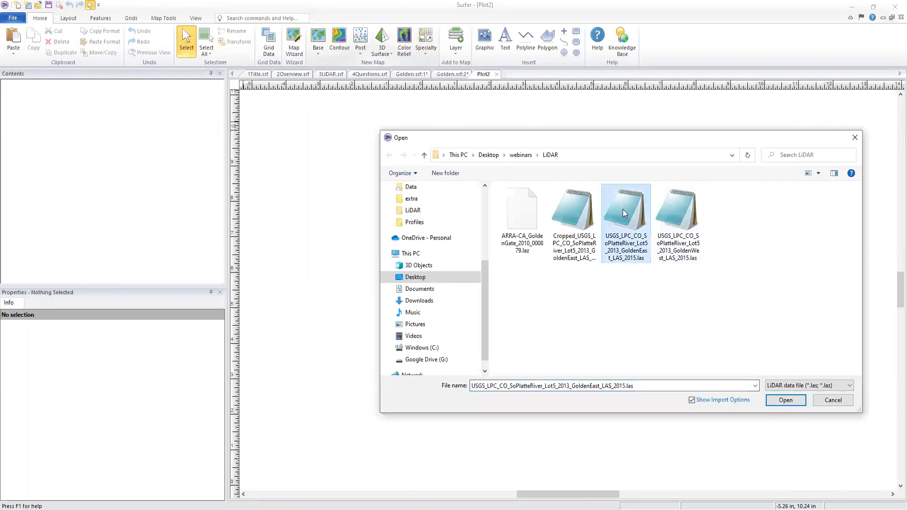
left_click(785, 401)
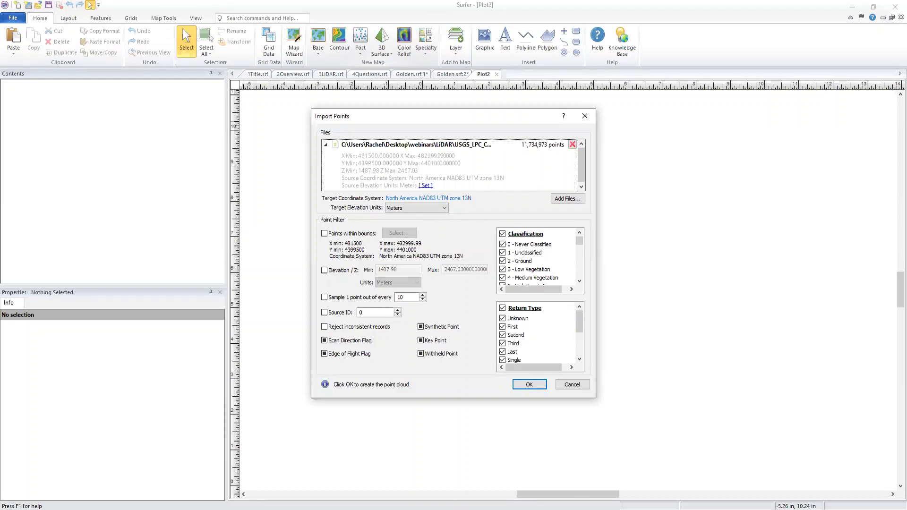
left_click(529, 385)
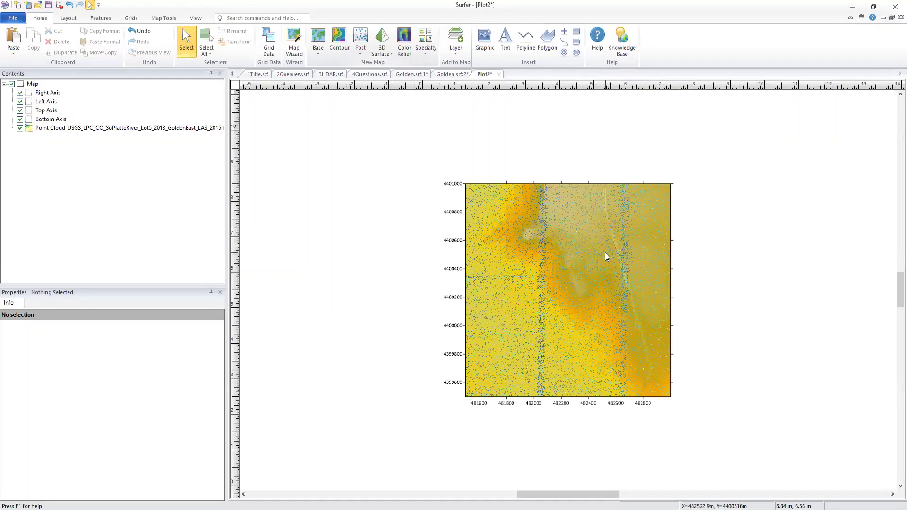
scroll(607, 257, "up", 2)
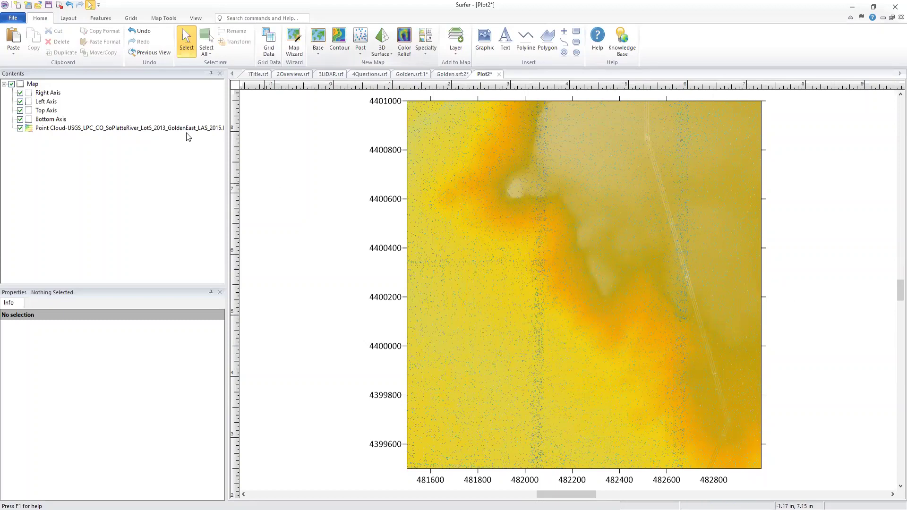
- Preview the point cloud layer viewed by Intensity, Return Number and Classification, and set it back to Elevation
left_click(90, 128)
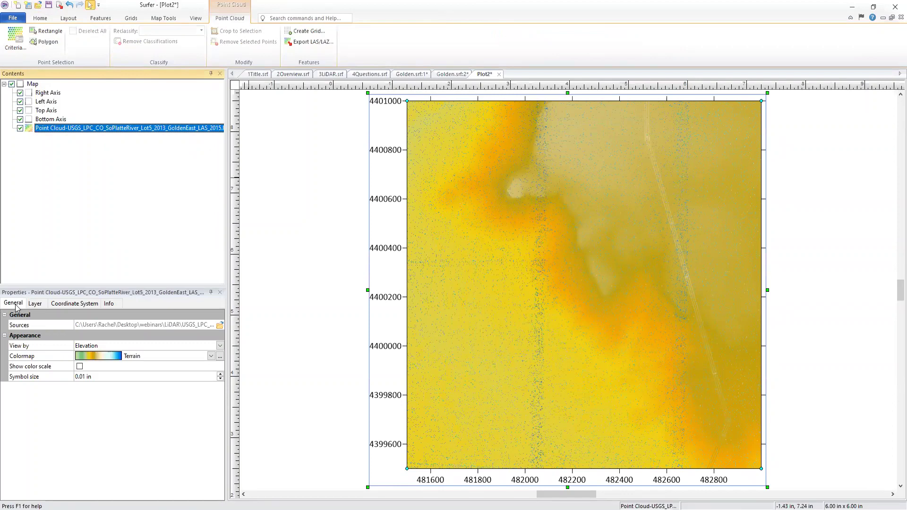
left_click(122, 347)
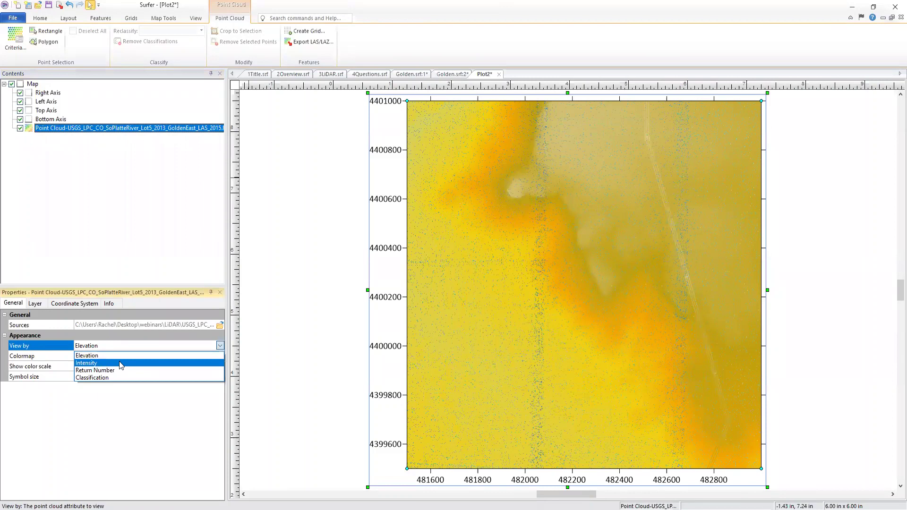
left_click(120, 364)
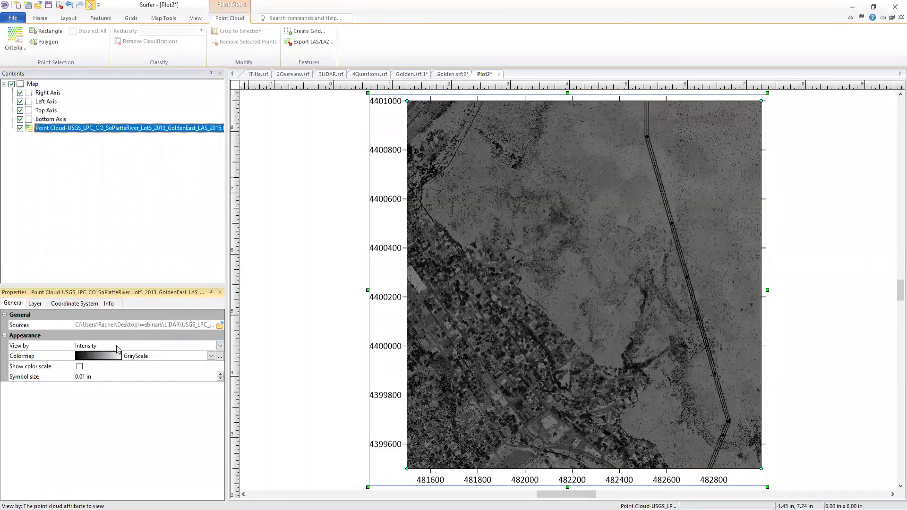
left_click(116, 345)
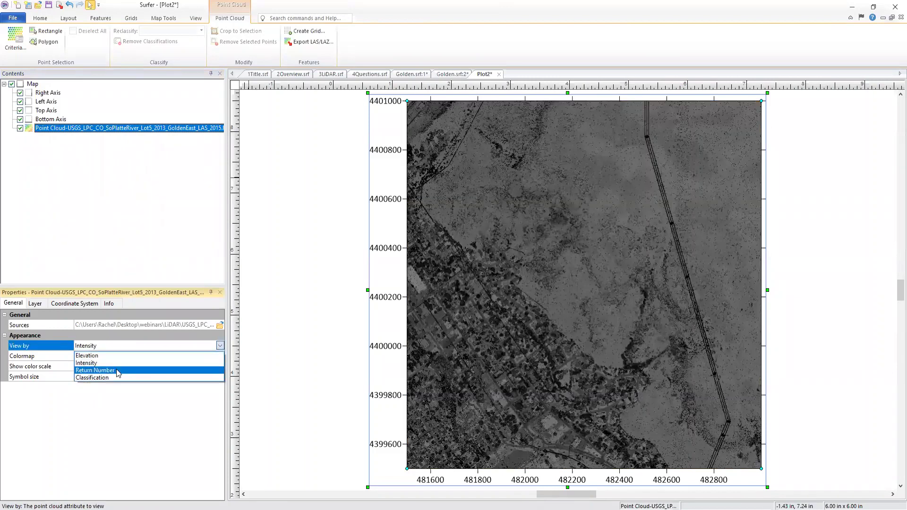
left_click(118, 371)
left_click(101, 347)
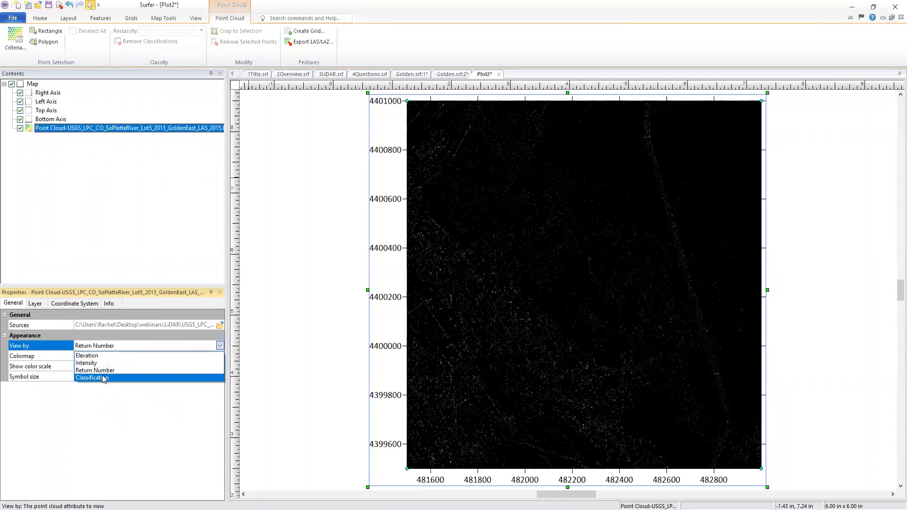
left_click(102, 375)
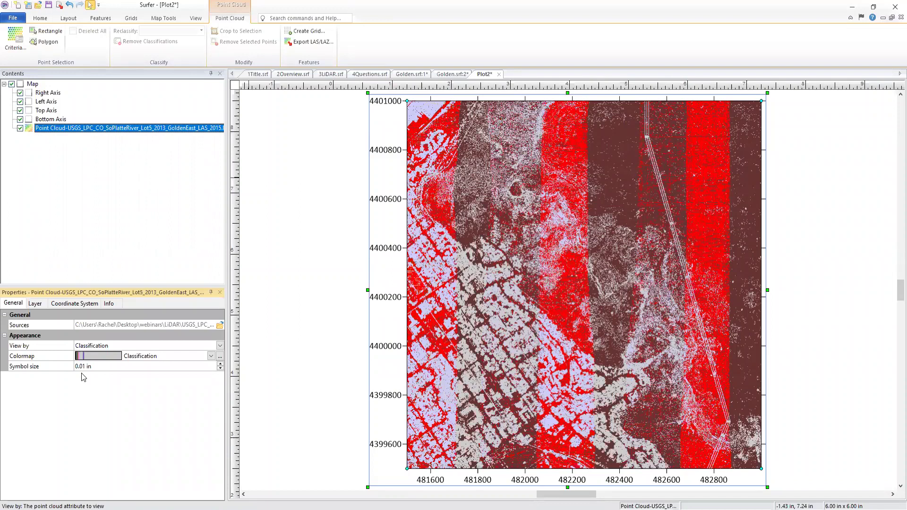
left_click(102, 346)
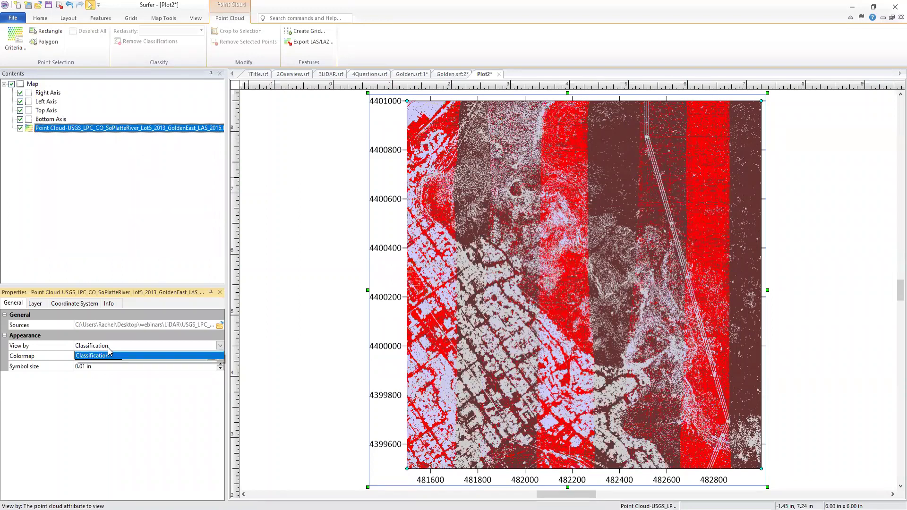
left_click(111, 360)
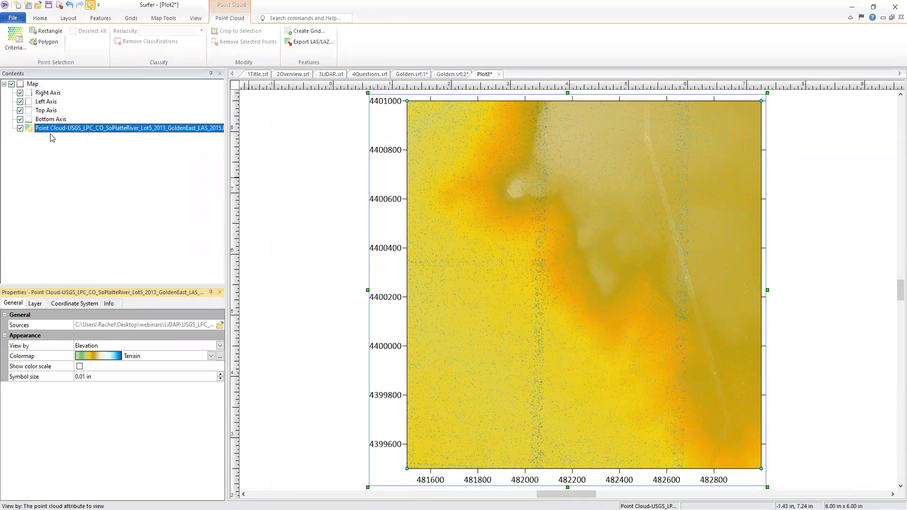
- Open the map in a 3D view, examine the point cloud's height spread from low side angles, and close the 3D view
left_click(33, 85)
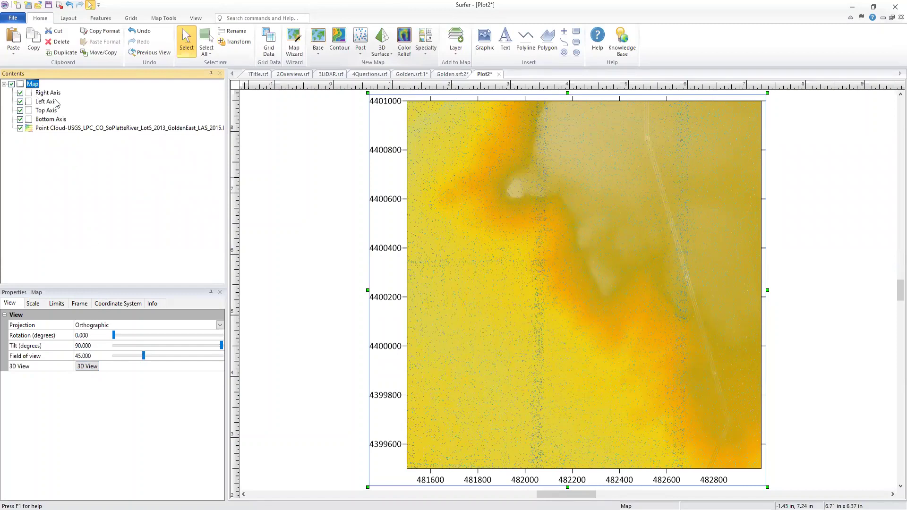
left_click(87, 367)
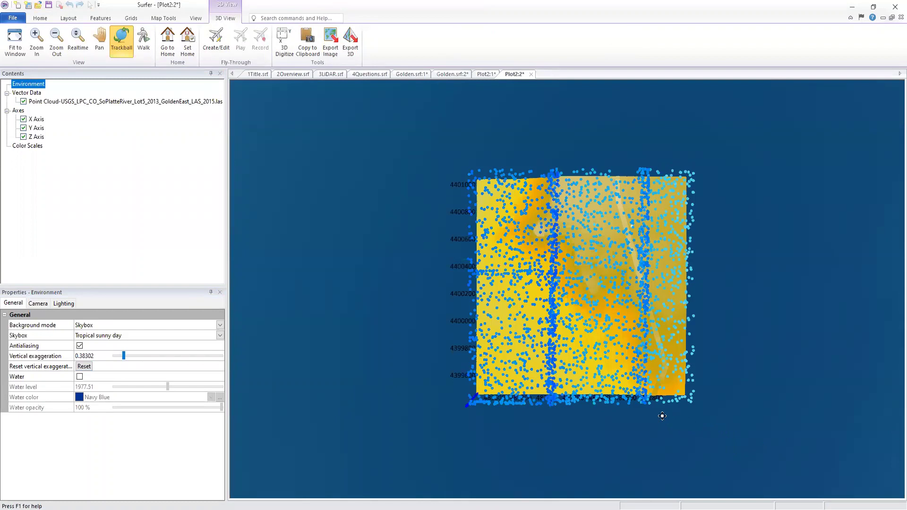
left_click_drag(631, 404, 556, 369)
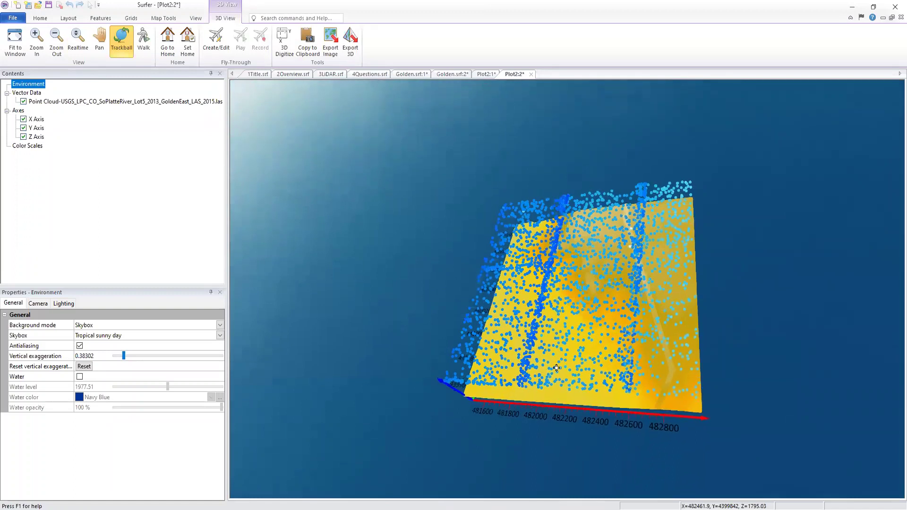
mouse_move(459, 293)
left_mouse_down()
mouse_move(457, 263)
mouse_move(464, 293)
left_mouse_up()
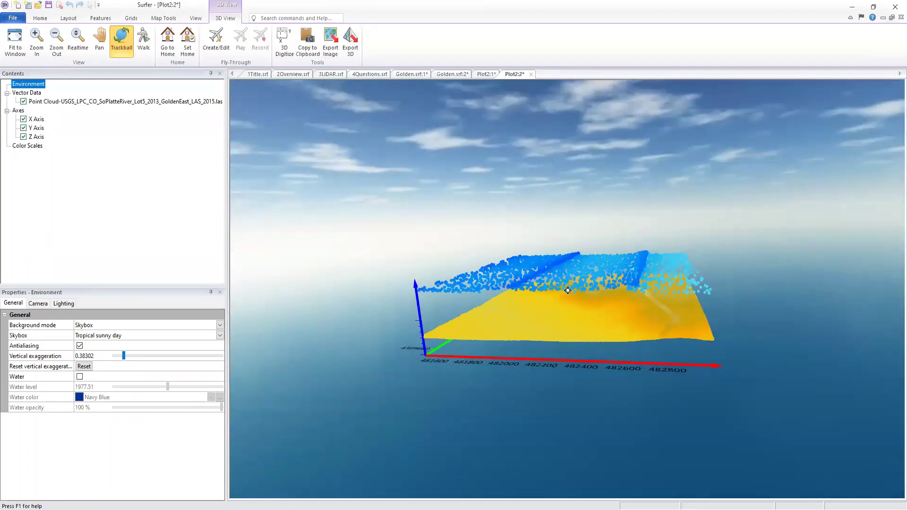
left_click_drag(597, 309, 622, 287)
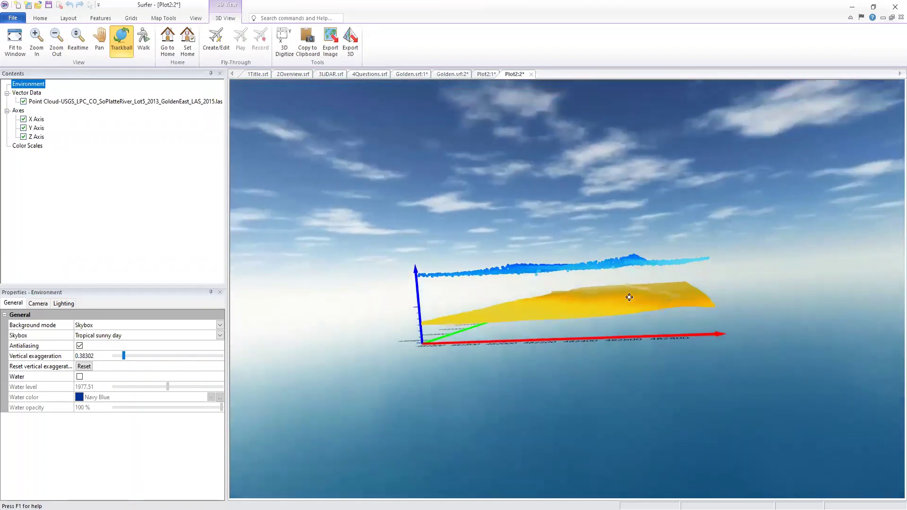
left_click_drag(633, 328, 616, 338)
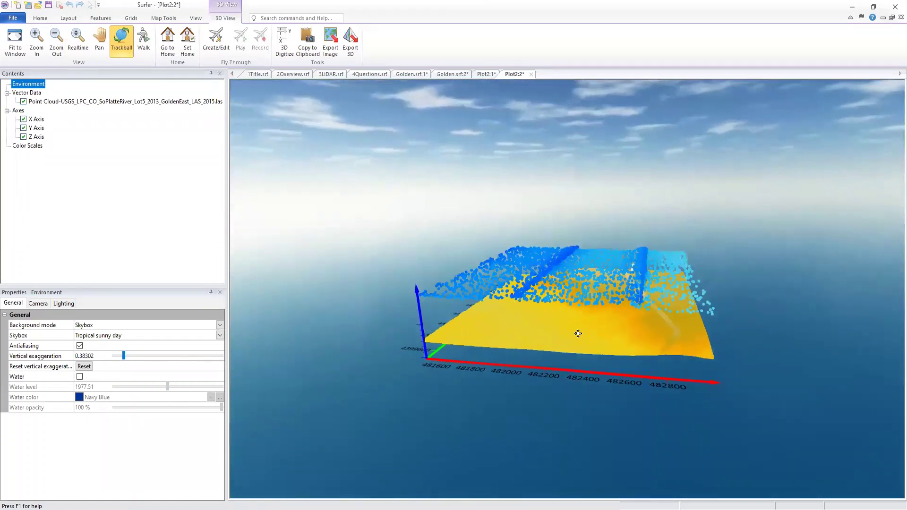
left_click_drag(558, 340, 551, 338)
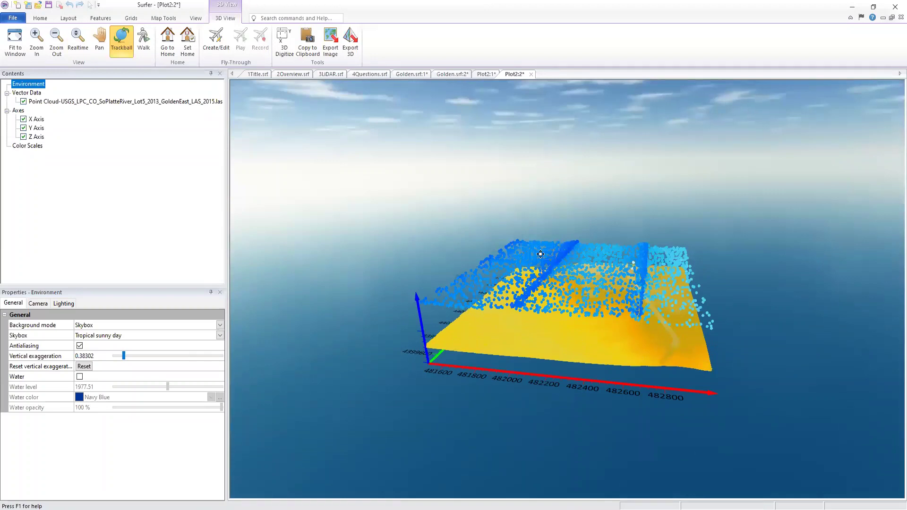
left_click(531, 74)
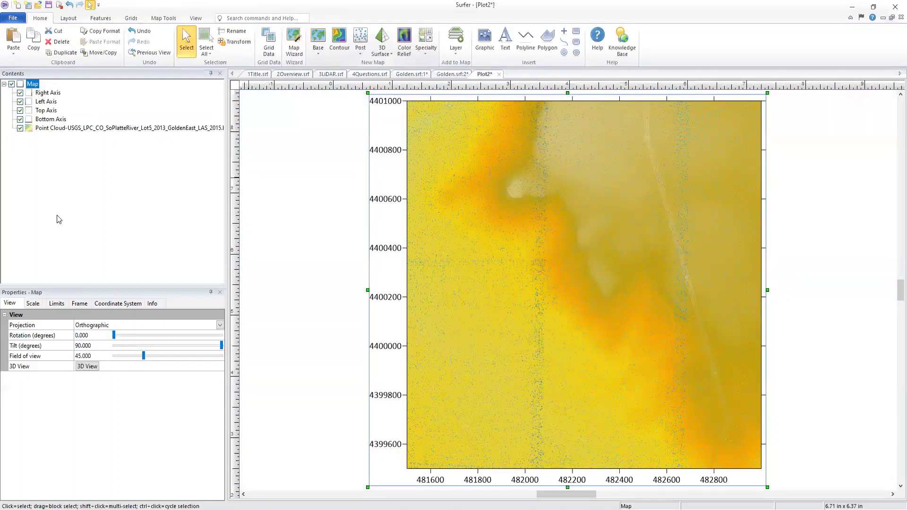
- Delete the existing map and load USGS_LPC_CO_SoPlatteRiver_Lot5_2013_GoldenEast_LAS_2015.las for a new point cloud map
key("Delete")
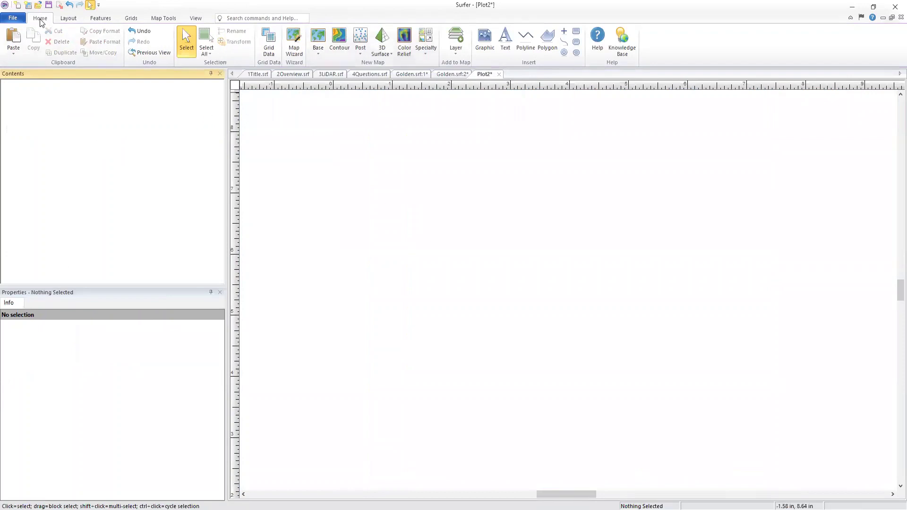
left_click(427, 55)
left_click(453, 111)
left_click(640, 204)
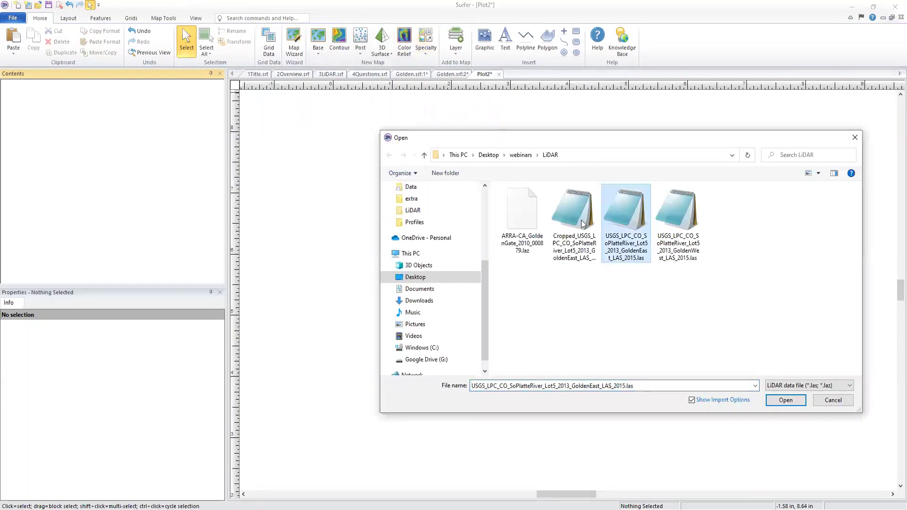
left_click(787, 400)
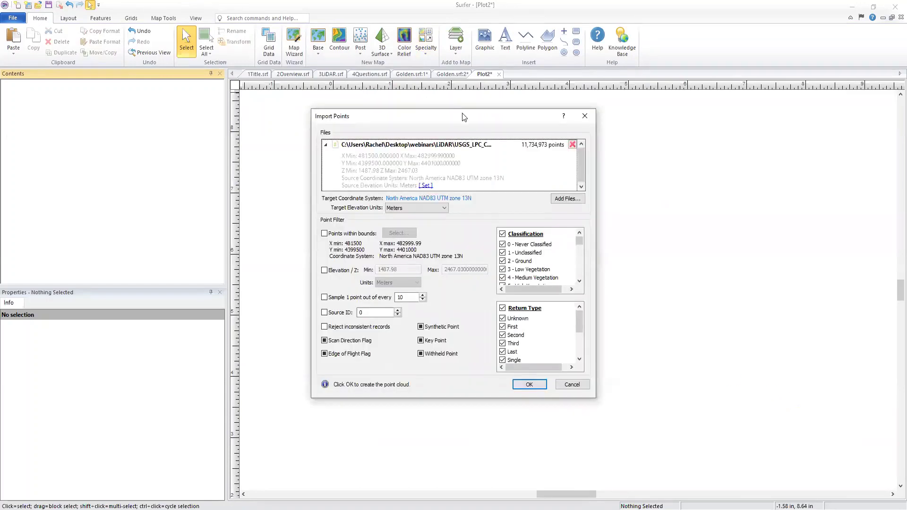
- Limit the import to classification 2 - Ground only and create the point cloud
left_click_drag(462, 113, 470, 114)
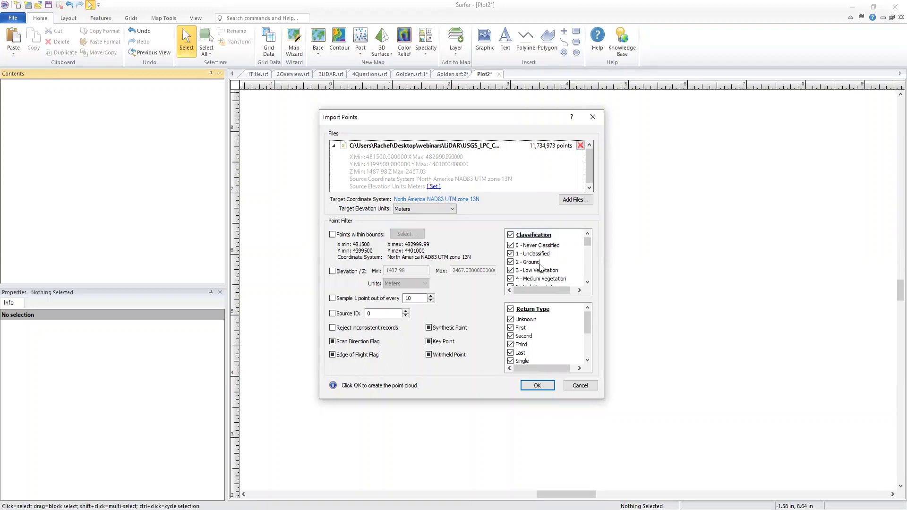
left_click(510, 236)
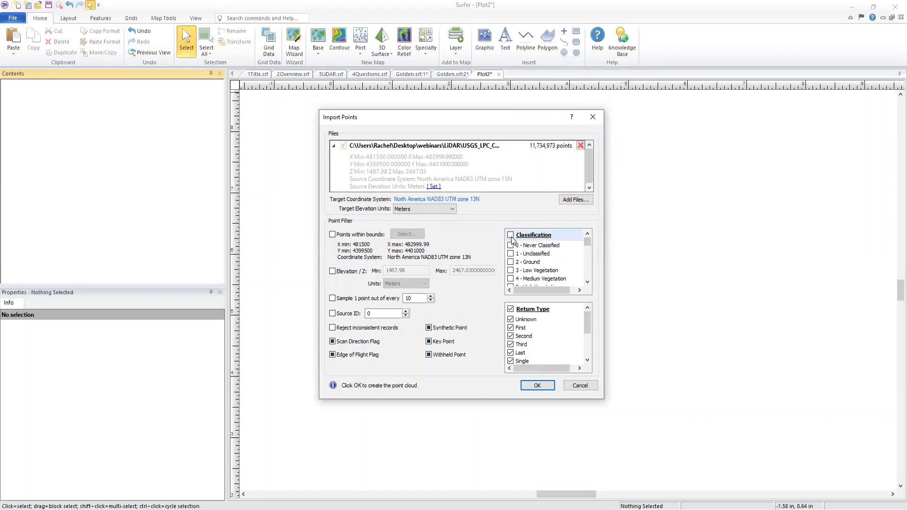
left_click(511, 262)
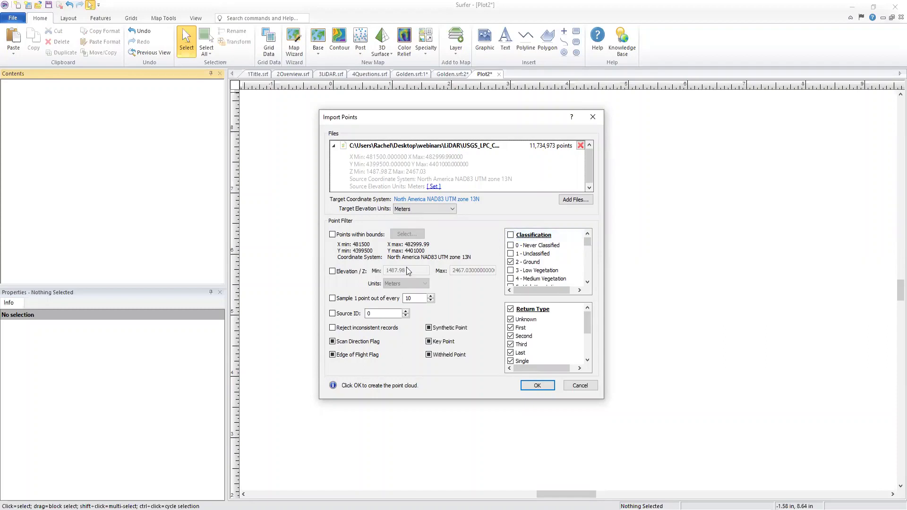
left_click(538, 386)
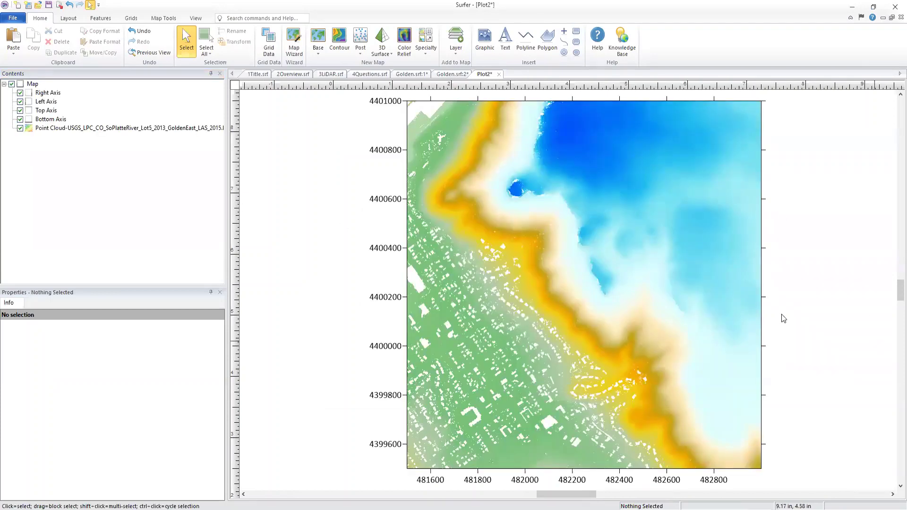
- Open the ground-only map in a 3D view and examine the terrain surface from several oblique angles
left_click(32, 84)
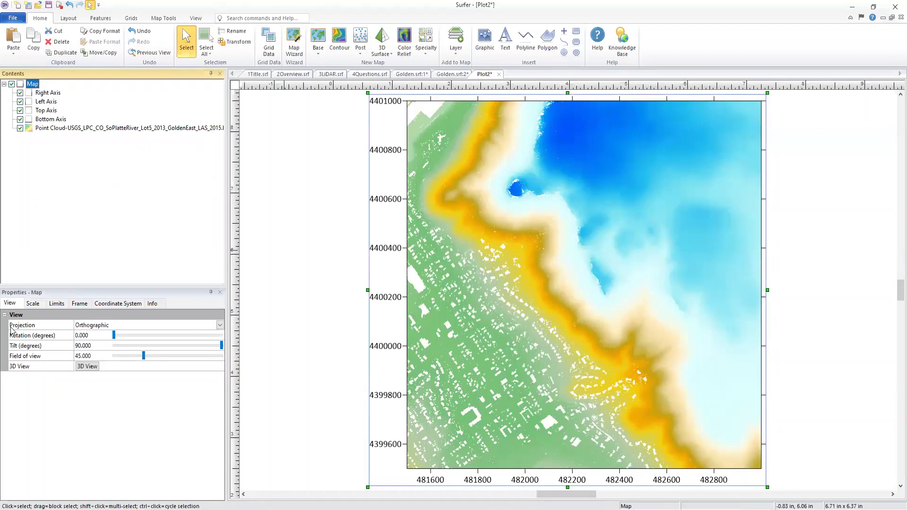
left_click(88, 367)
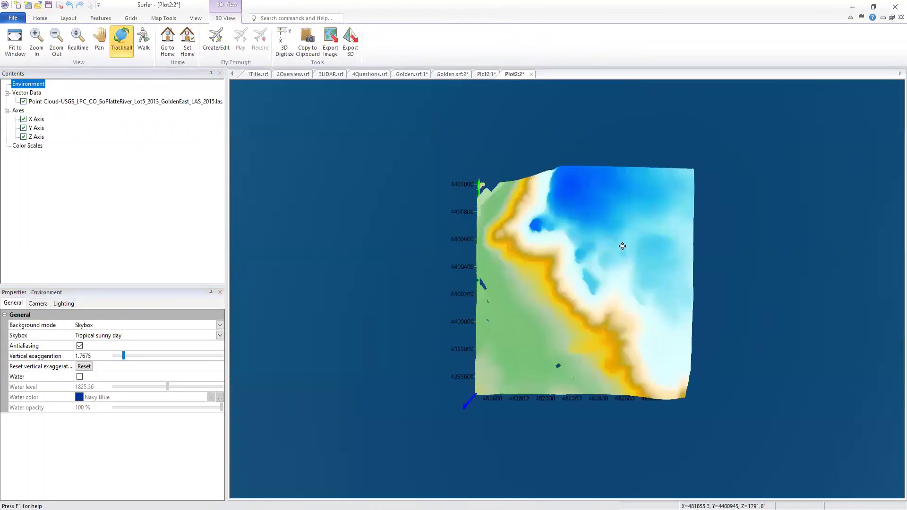
left_click_drag(573, 238, 564, 175)
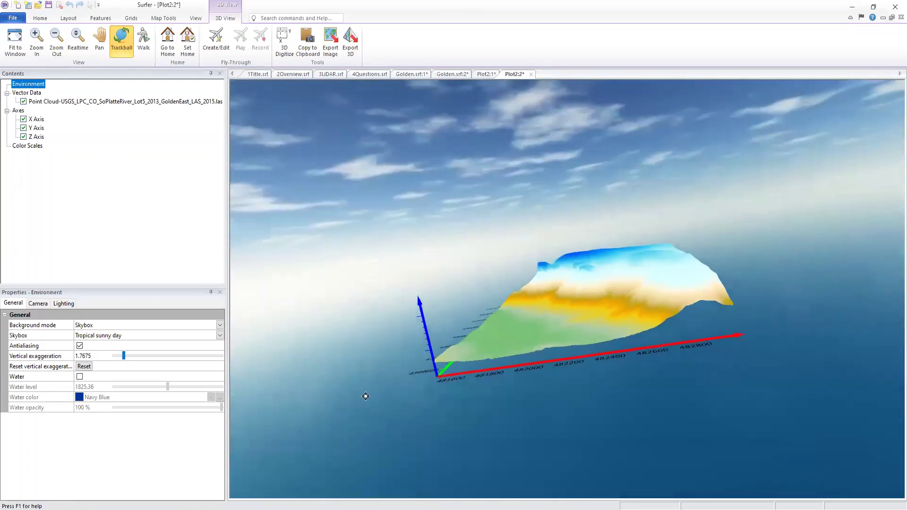
left_click_drag(366, 397, 361, 384)
left_click_drag(803, 348, 737, 305)
left_click_drag(562, 354, 573, 411)
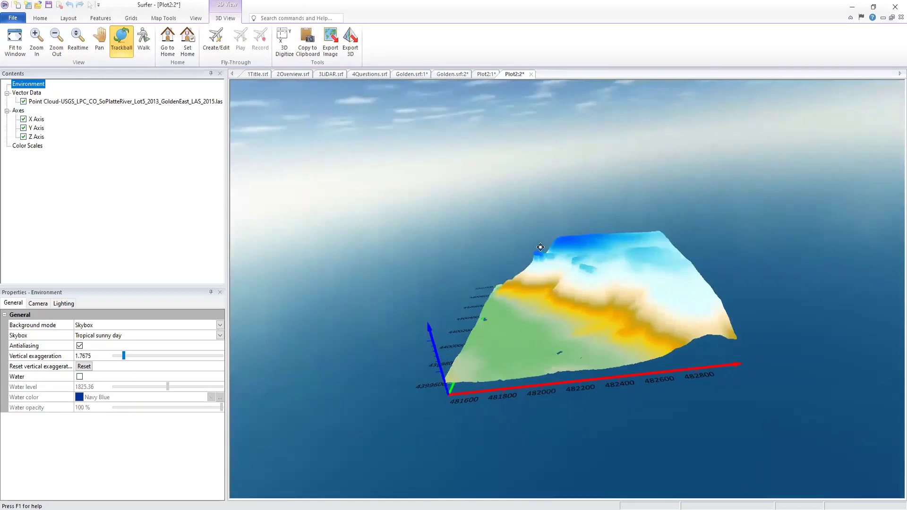
- Return to the 2D plot and load USGS_LPC_CO_SoPlatteRiver_Lot5_2013_GoldenWest_LAS_2015.las as a new point cloud layer of the existing map
left_click(484, 75)
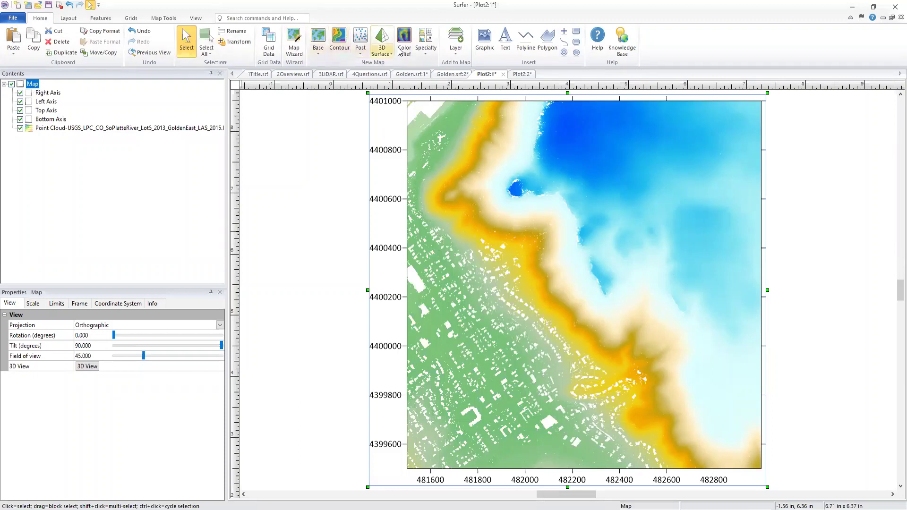
left_click(457, 52)
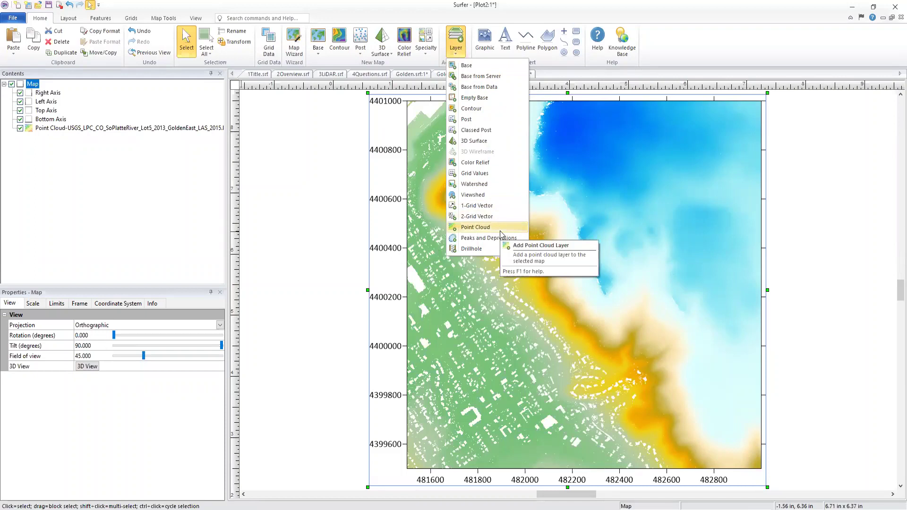
left_click(475, 227)
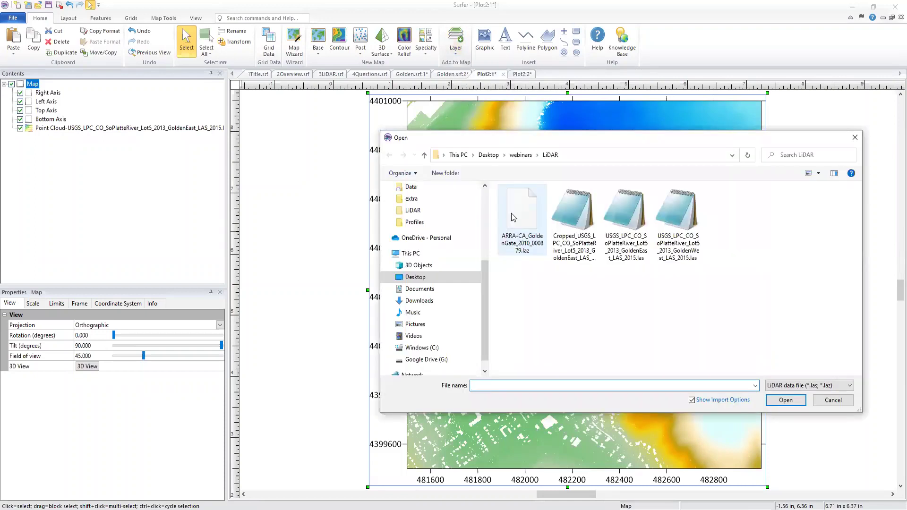
left_click(687, 201)
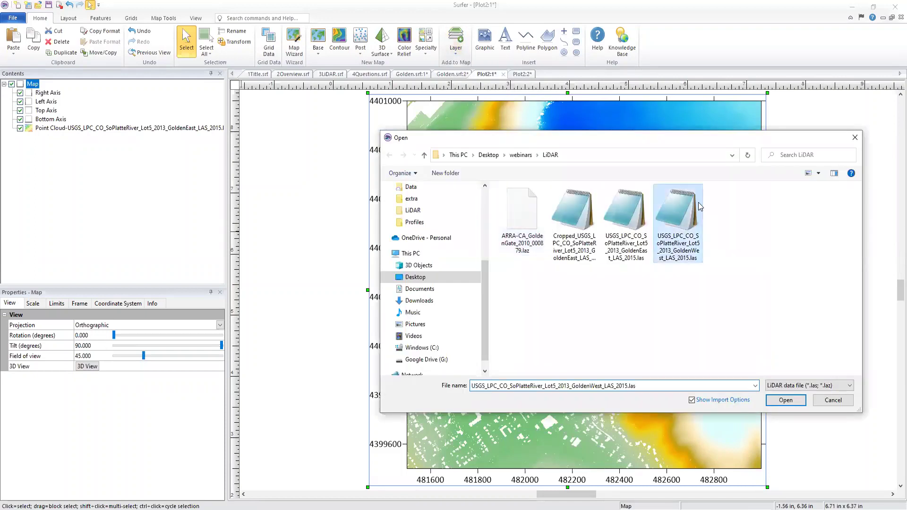
left_click(777, 400)
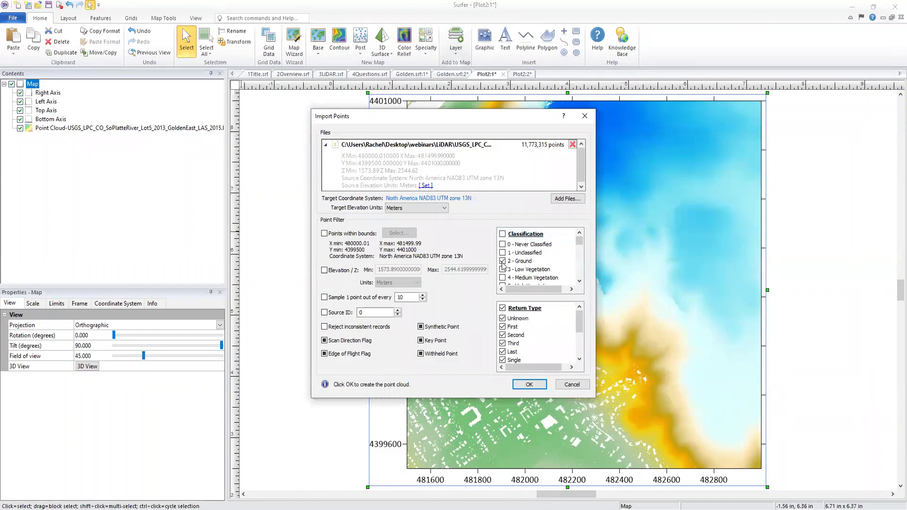
- Import only classification 2 - Ground points from the GoldenWest file, extend the map limits to include the layer, and accept the scale adjustment
left_click(529, 385)
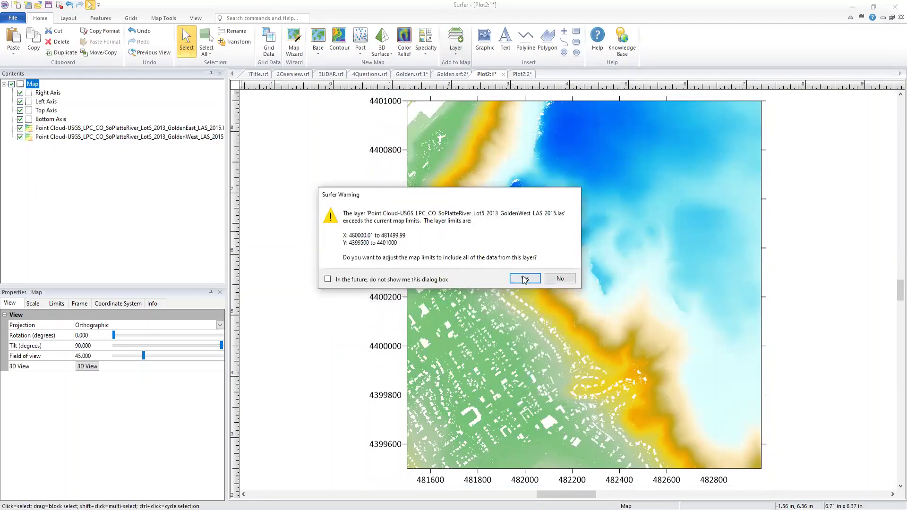
left_click(525, 279)
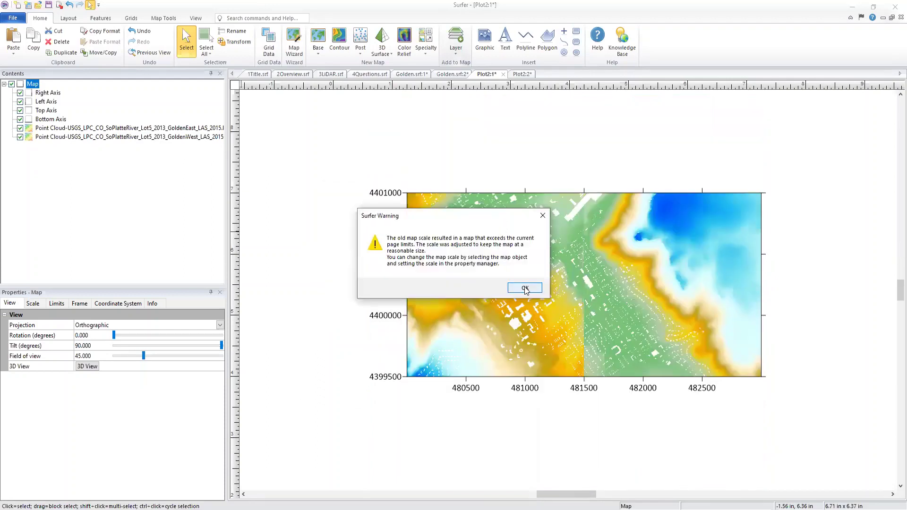
left_click(513, 288)
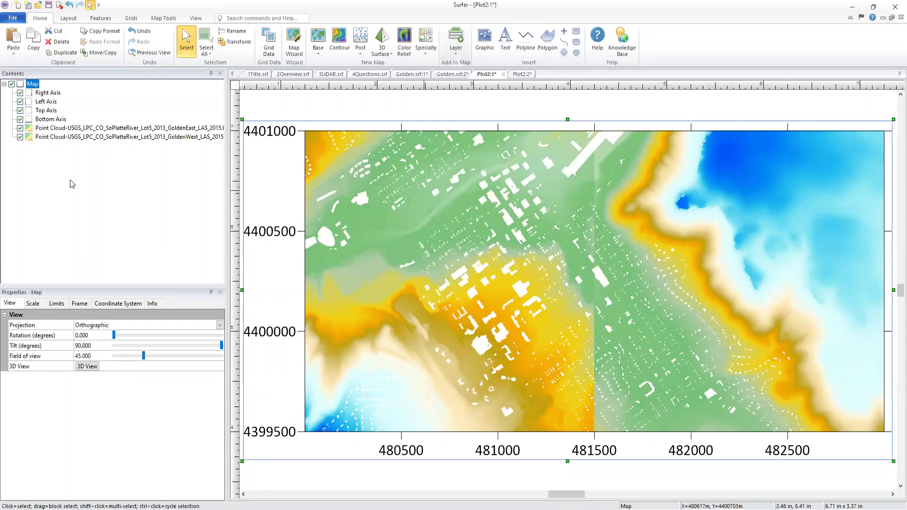
- Toggle the visibility of the GoldenWest and GoldenEast point cloud layers to examine which area each one covers
left_click(57, 131)
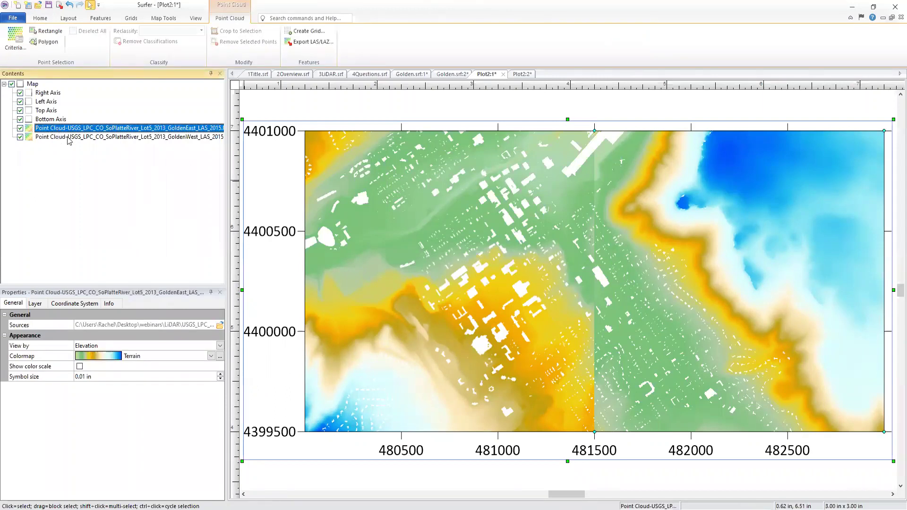
left_click(67, 137)
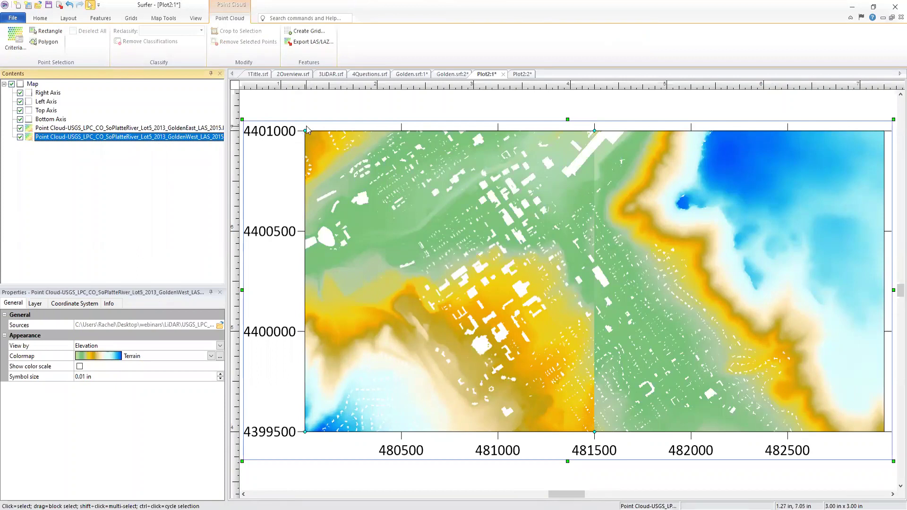
left_click(20, 137)
left_click(20, 137)
left_click(20, 128)
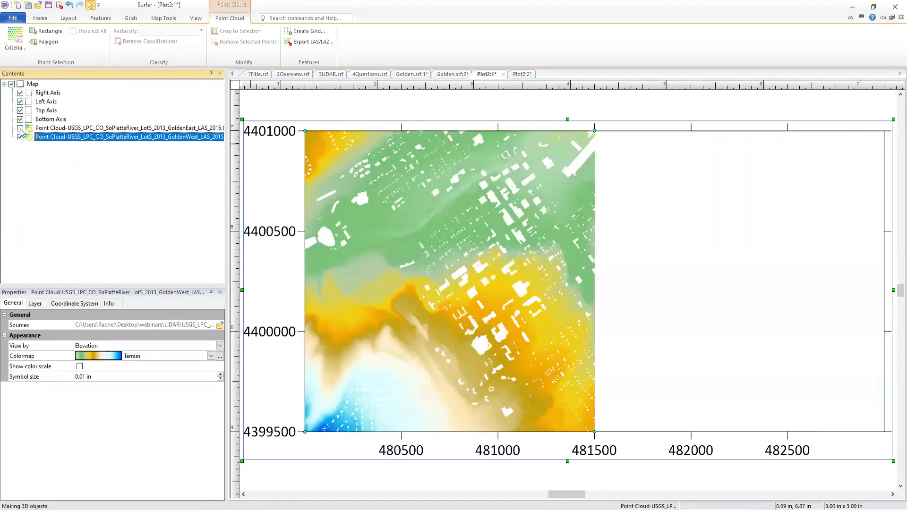
left_click(19, 128)
- Crop the GoldenEast point cloud to a full-height rectangle from its west edge to about X 482657, and clear the point selection
left_click(57, 130)
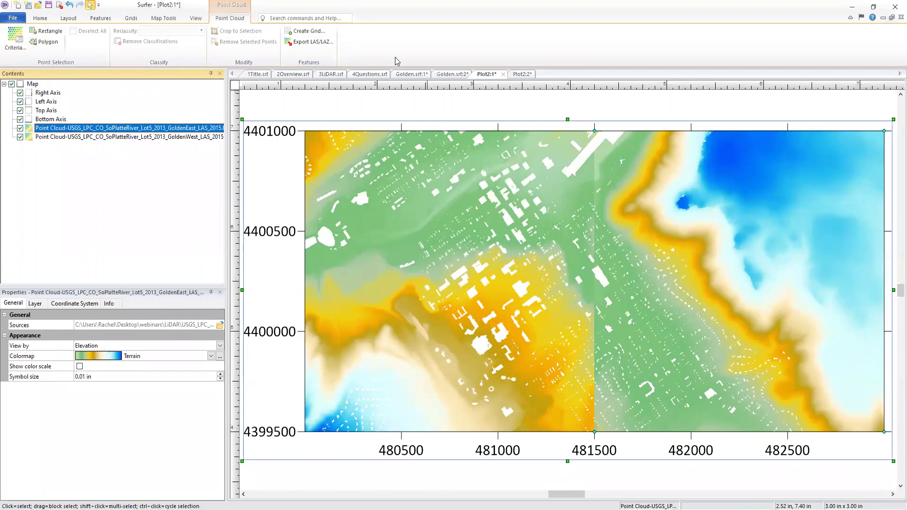
left_click(57, 35)
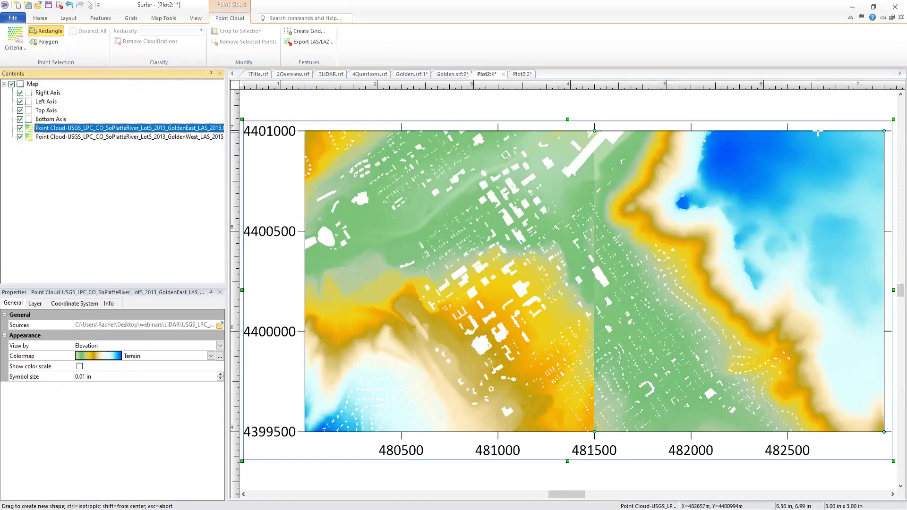
left_click_drag(817, 132, 594, 432)
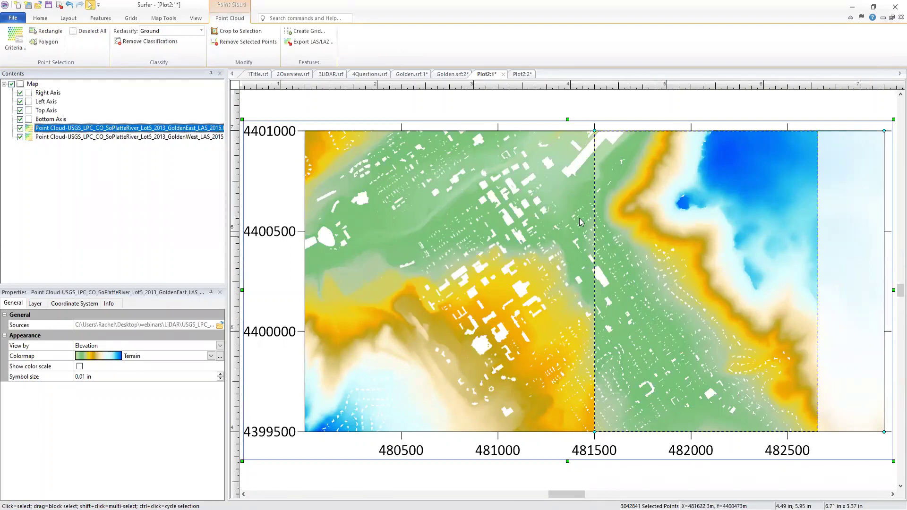
left_click(256, 35)
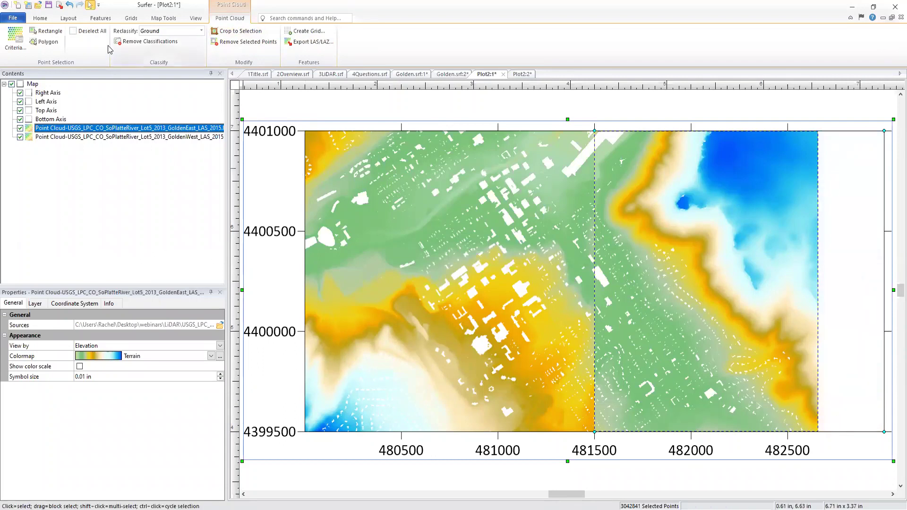
left_click(72, 33)
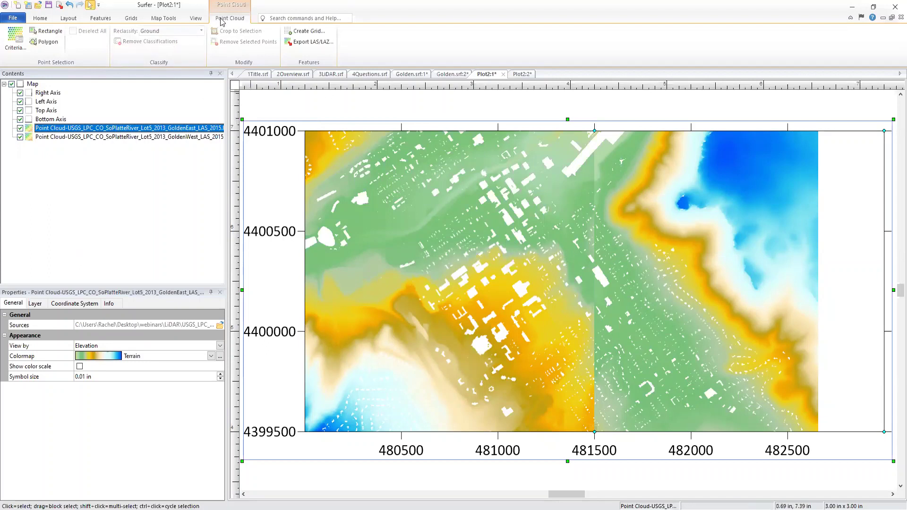
- Export the cropped GoldenEast point cloud as an uncompressed LAS file named Cropped_GoldenEast_LAS_2015.las in the LiDAR folder
left_click(333, 44)
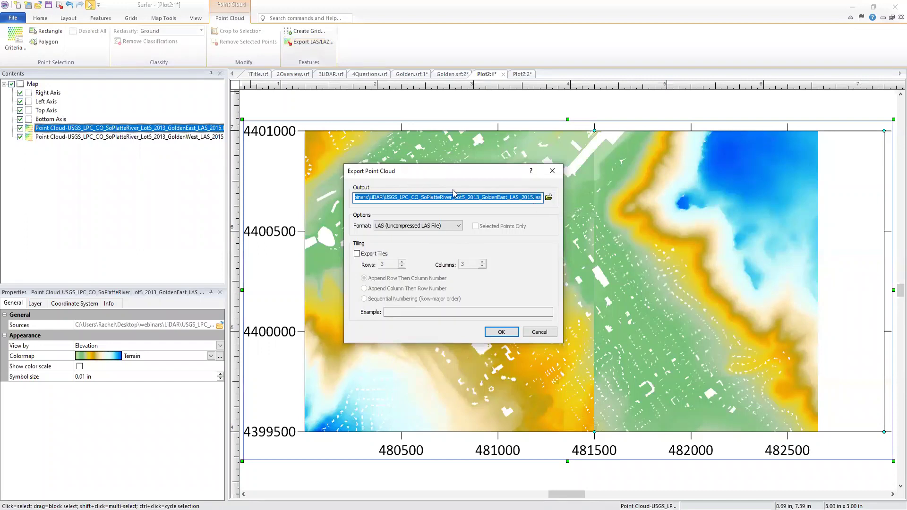
left_click(549, 198)
left_click(472, 414)
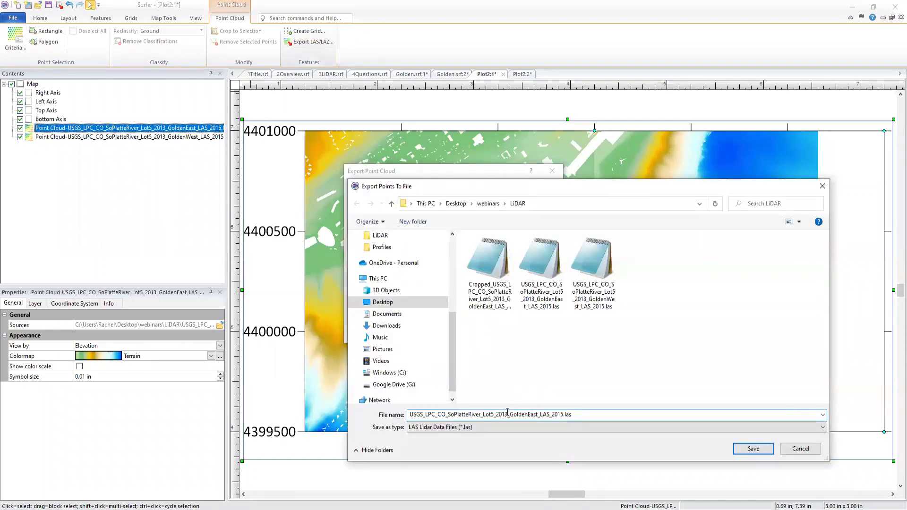
left_click_drag(506, 415, 409, 415)
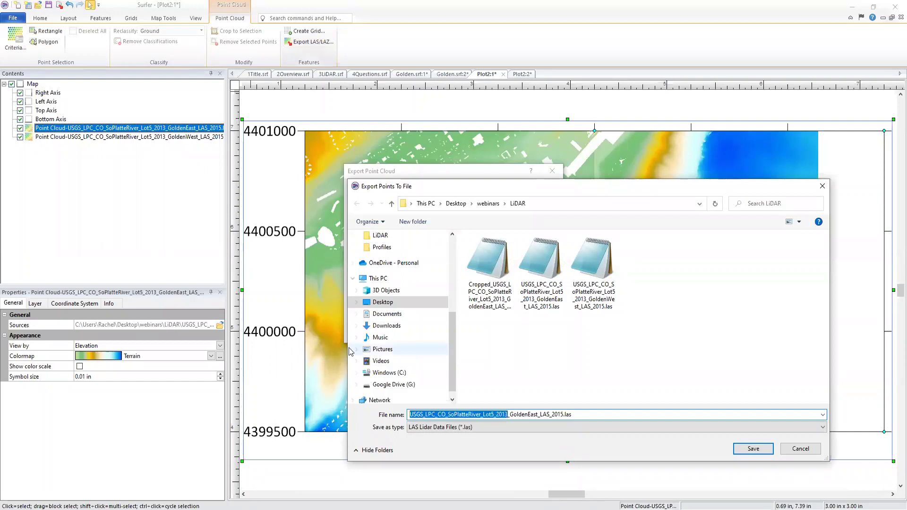
type("Cropped")
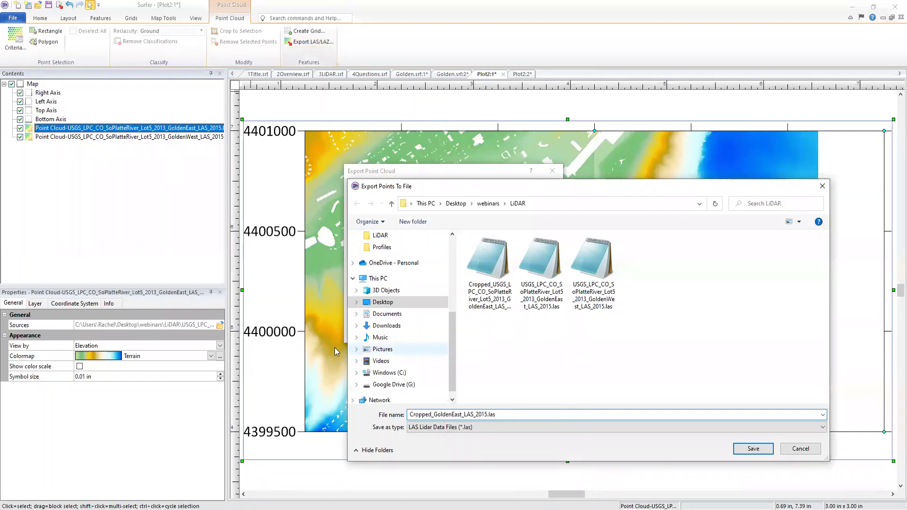
left_click(752, 448)
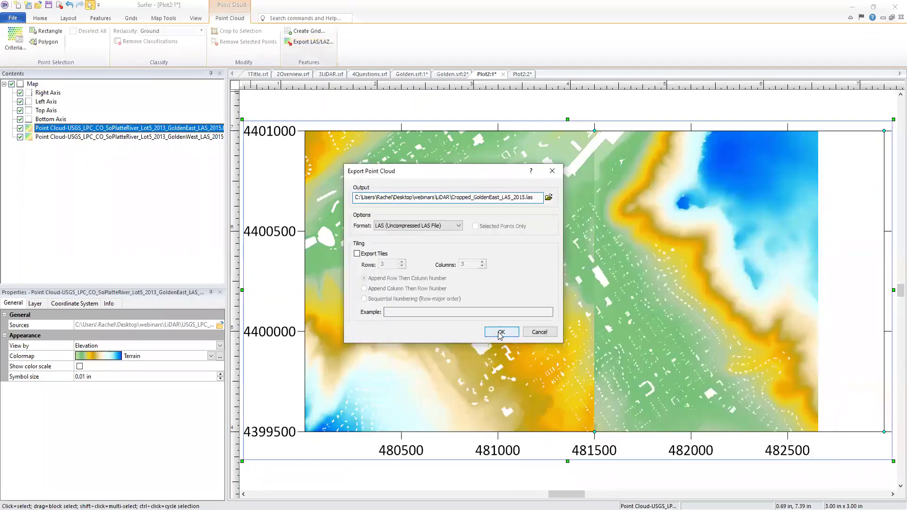
left_click(500, 332)
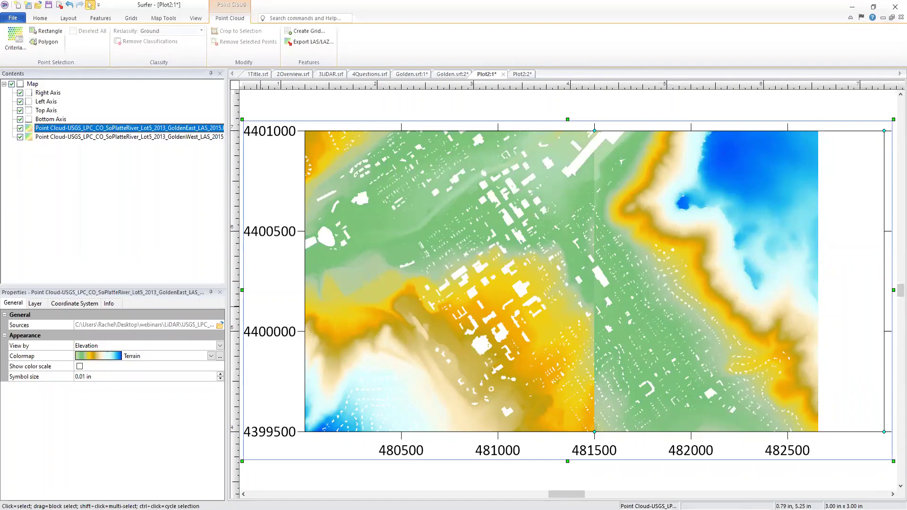
- Start gridding data with the Kriging method and load Cropped_GoldenEast_LAS_2015.las as the dataset
left_click(133, 18)
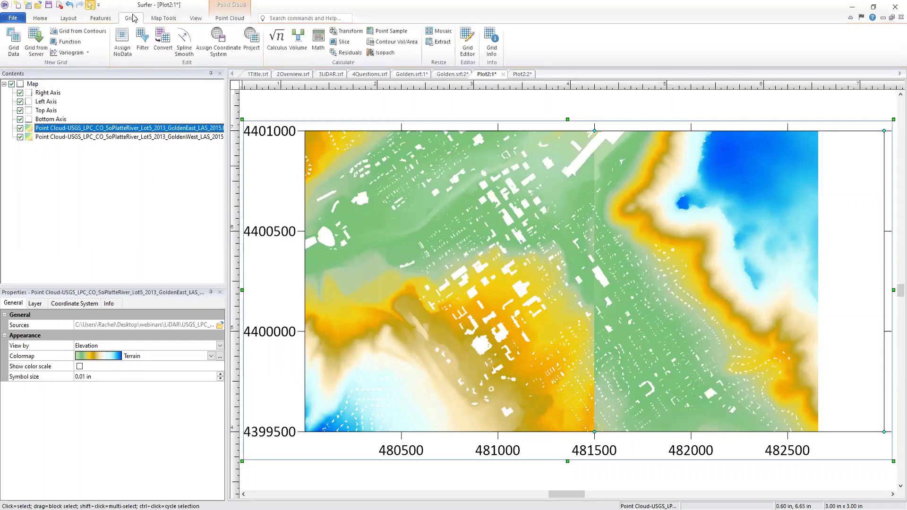
left_click(16, 46)
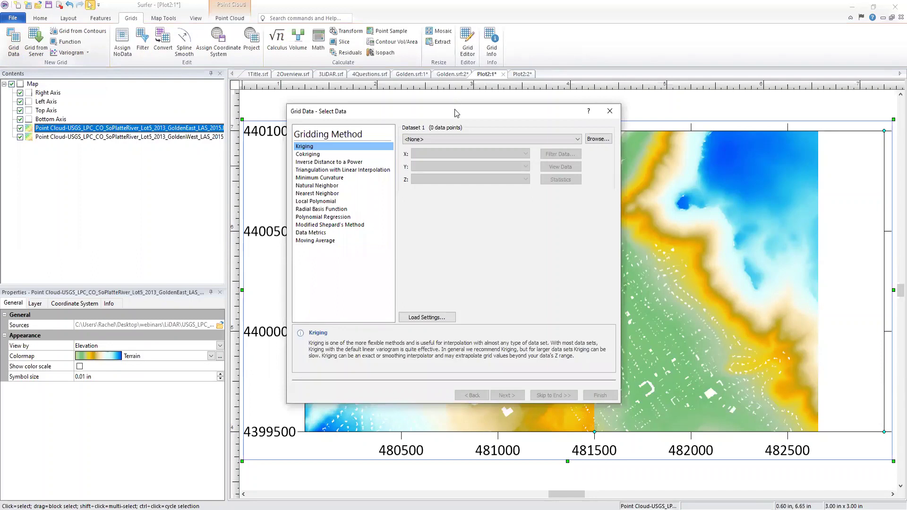
left_click_drag(473, 118, 509, 125)
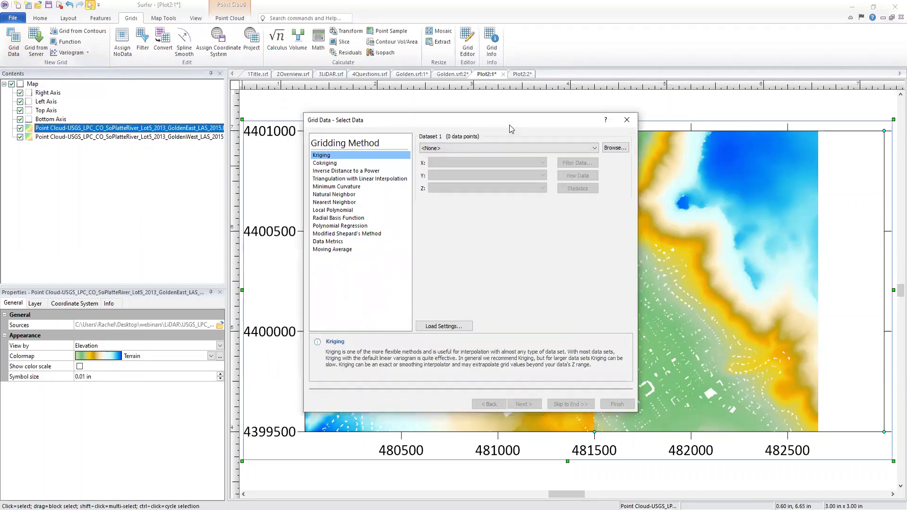
left_click(616, 150)
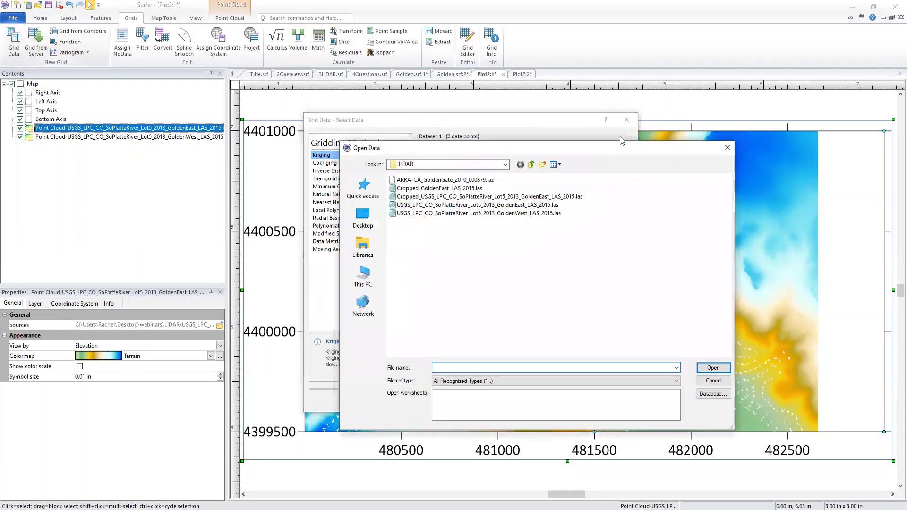
left_click(469, 189)
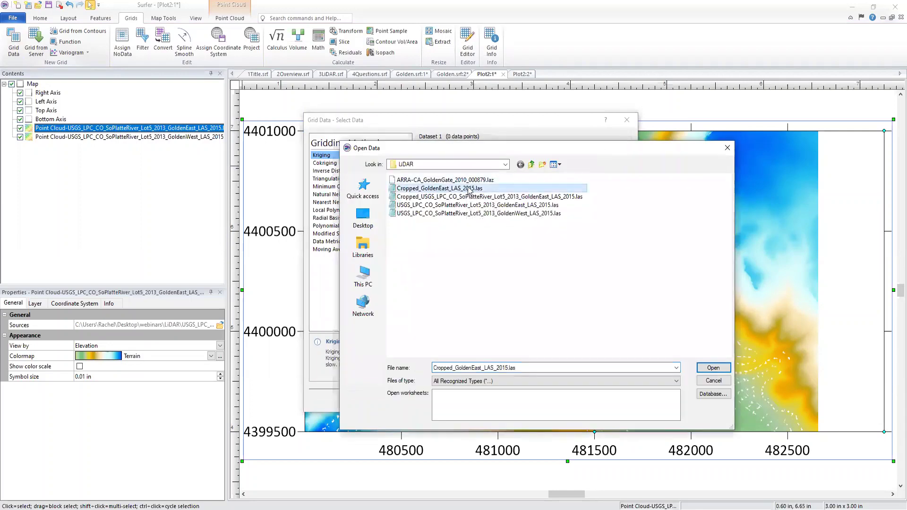
left_click(709, 369)
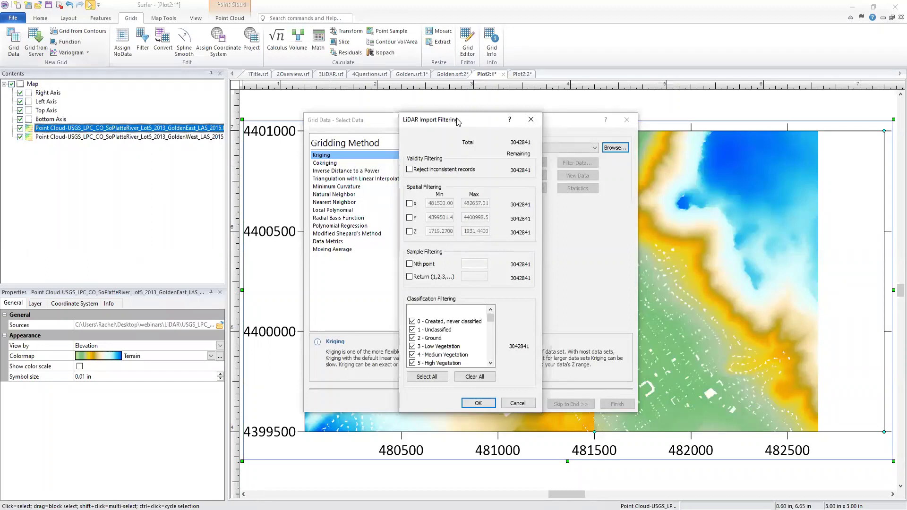
- Clear all classification filters, keep only 2 - Ground, and import the filtered points for gridding
left_click(473, 377)
left_click(412, 338)
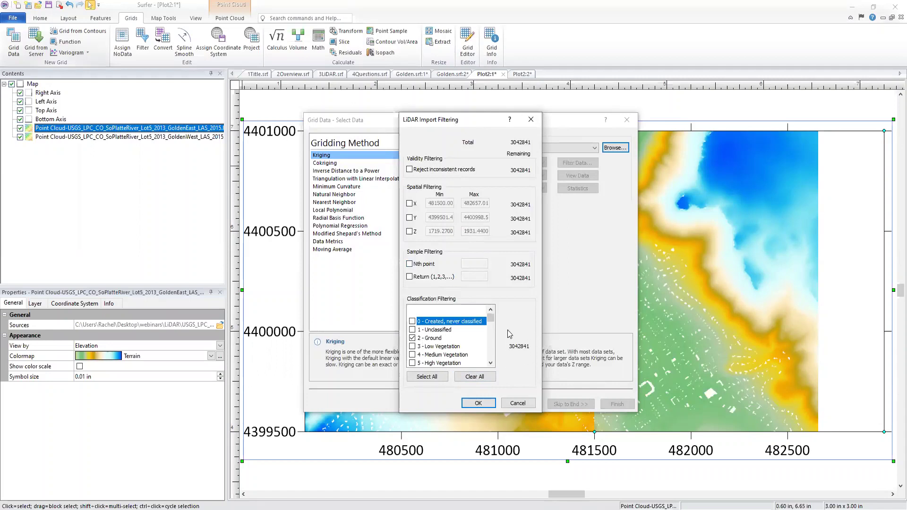
left_click(478, 403)
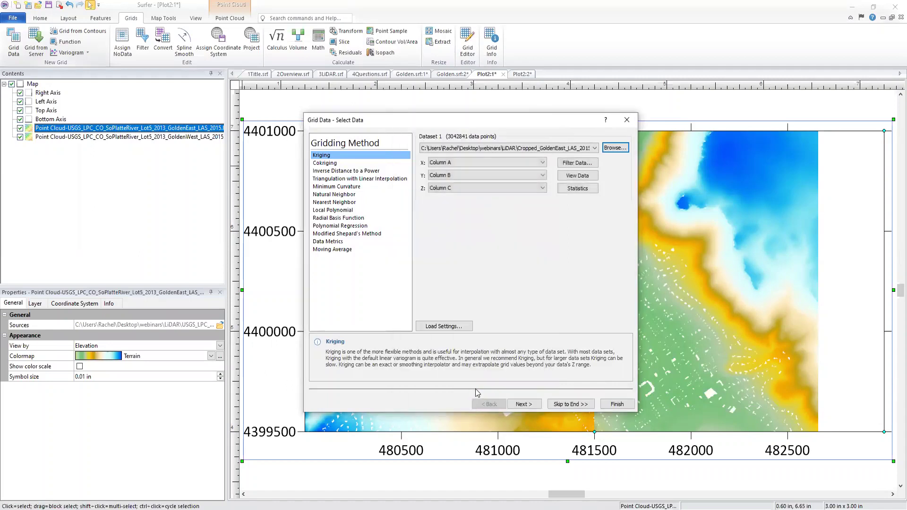
- Accept the default Kriging settings and set the output grid spacing to 4 in both the X and Y directions
left_click(563, 405)
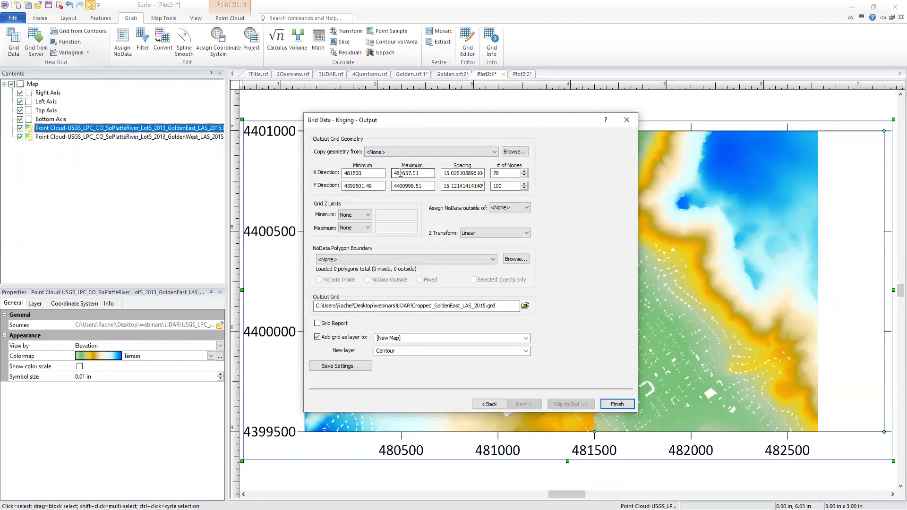
double_click(447, 174)
type("4")
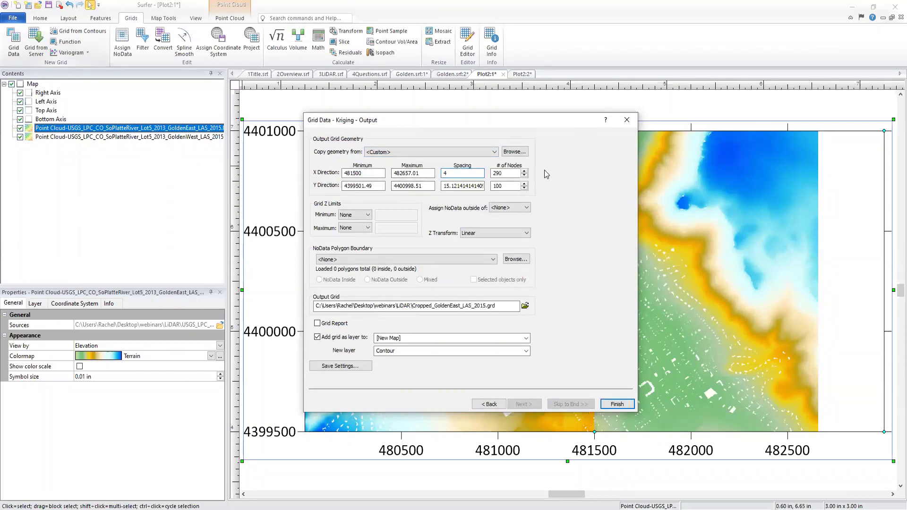
double_click(447, 186)
type("4")
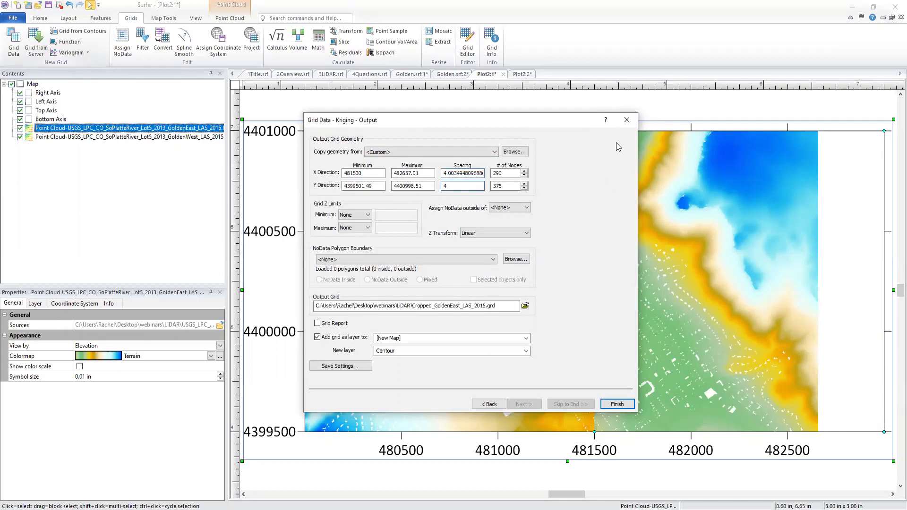
left_click(466, 173)
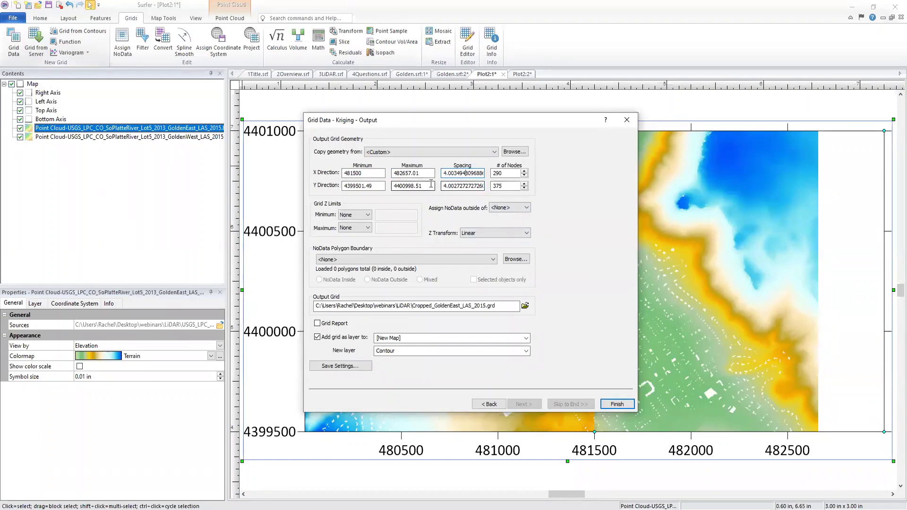
- Set the output grid to be added to the existing Map as a Color Relief layer
left_click(527, 339)
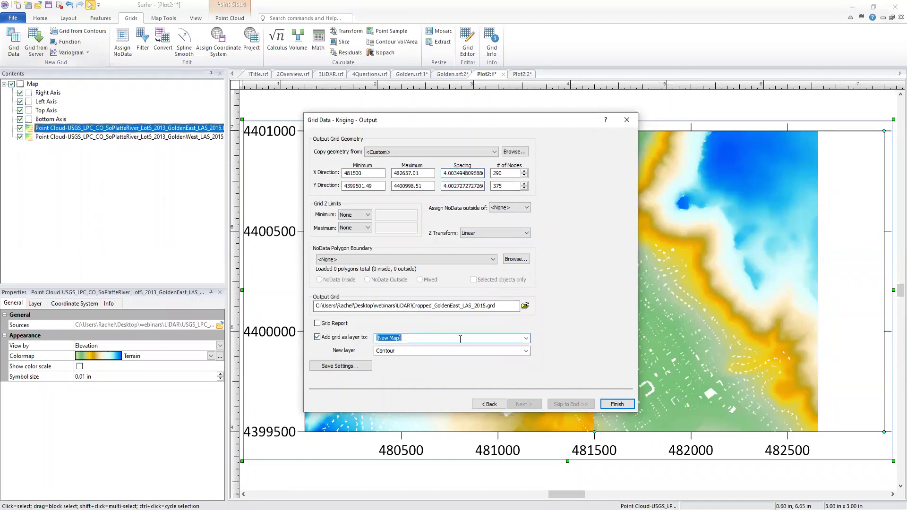
left_click(527, 339)
left_click(398, 351)
left_click(506, 350)
left_click(526, 351)
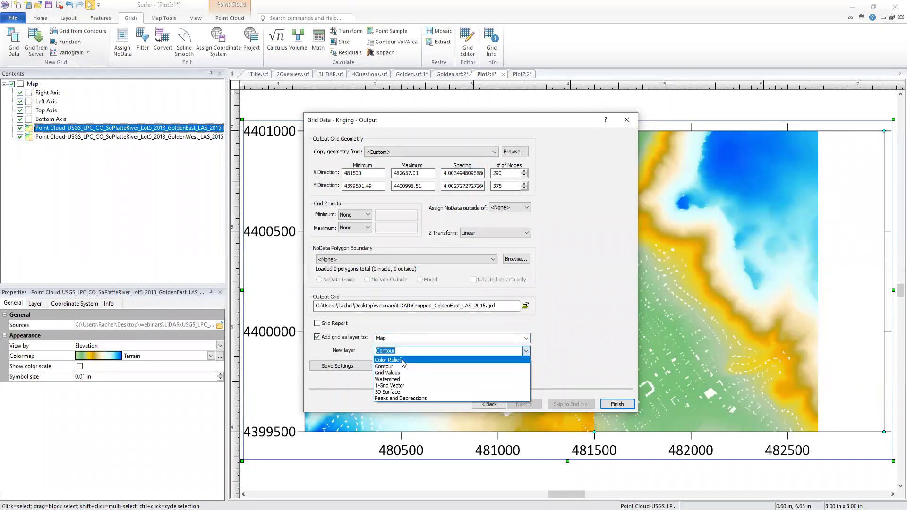
left_click(402, 359)
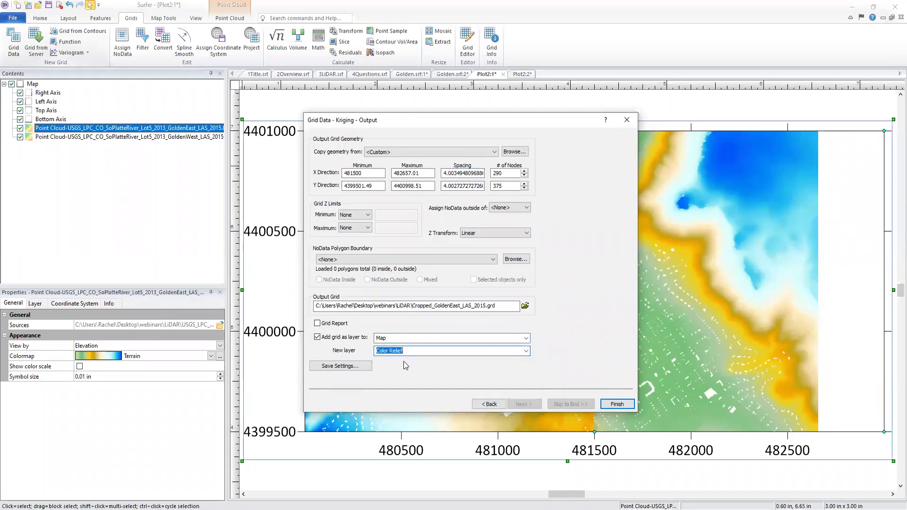
- Create the GoldenEast grid and briefly hide the GoldenEast point cloud to inspect the color relief beneath it
left_click(617, 405)
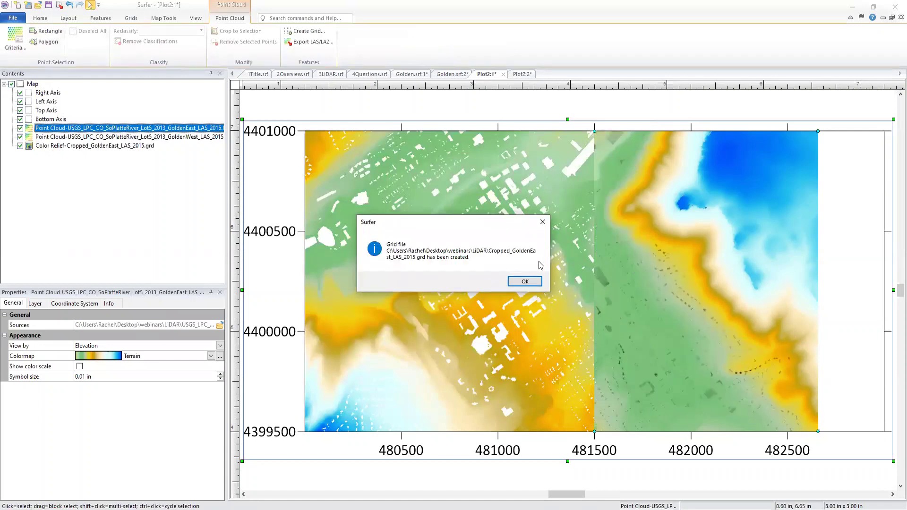
left_click(528, 281)
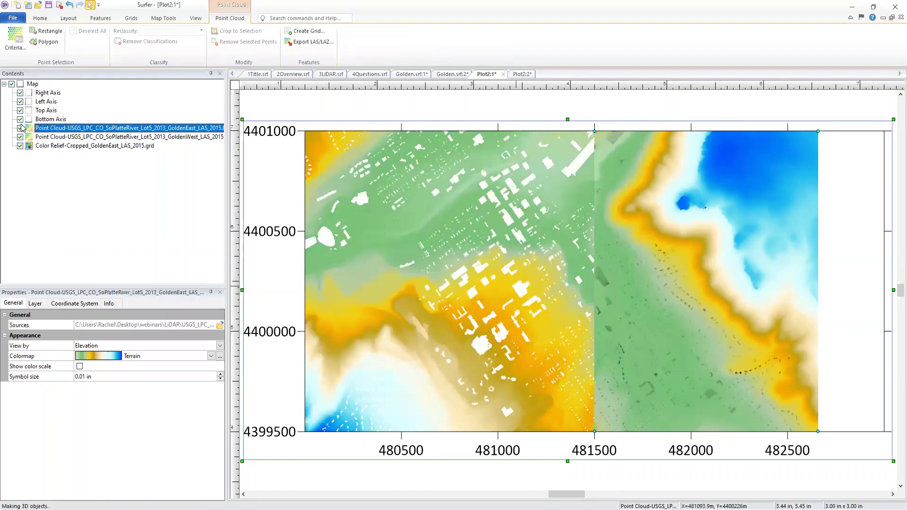
left_click(20, 128)
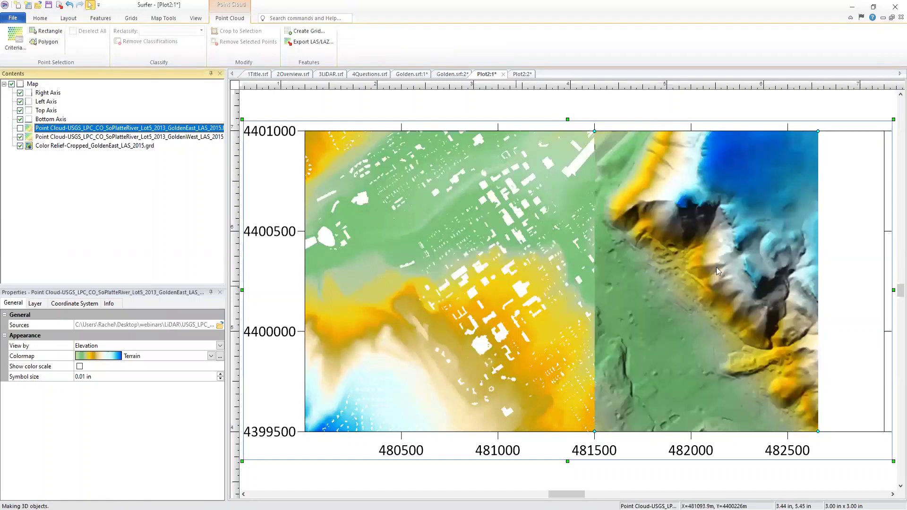
left_click(19, 128)
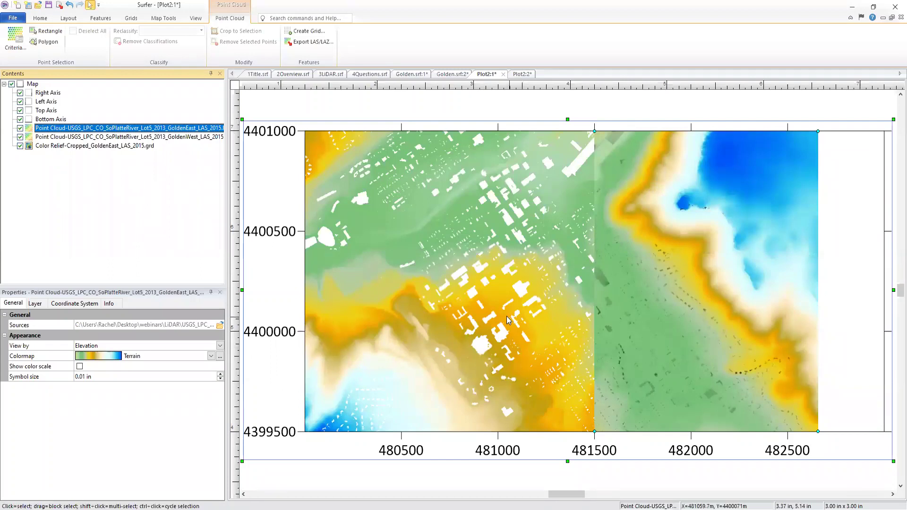
- Start gridding another dataset with Kriging and load USGS_LPC_CO_SoPlatteRiver_Lot5_2013_GoldenWest_LAS_2015.las from the LiDAR folder
left_click(127, 19)
left_click(14, 49)
left_click(596, 140)
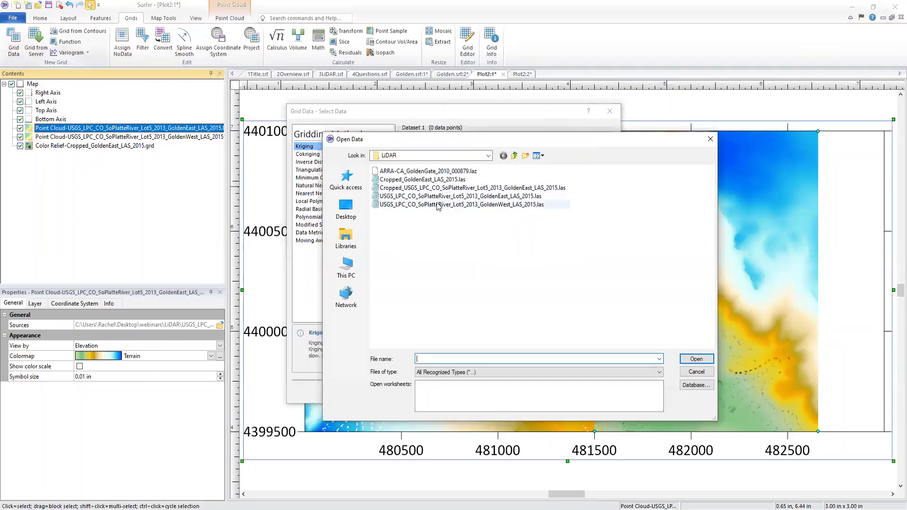
left_click(454, 205)
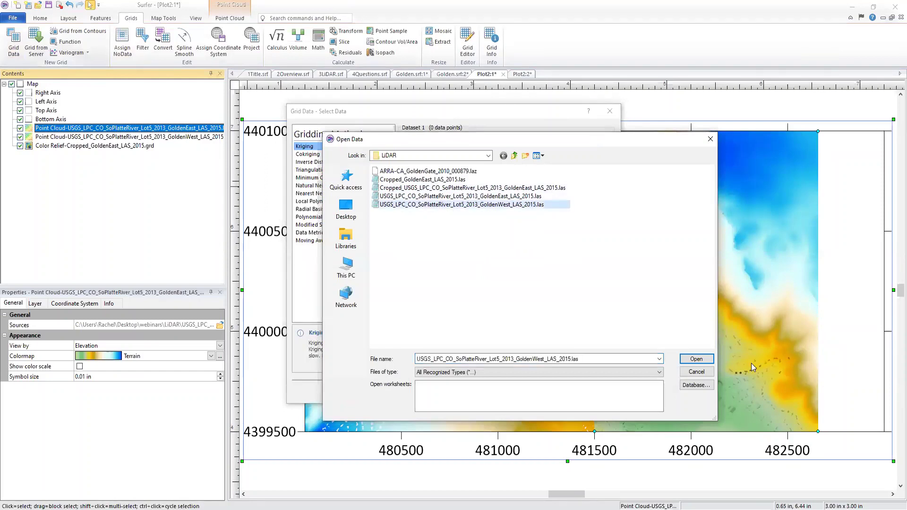
left_click(696, 359)
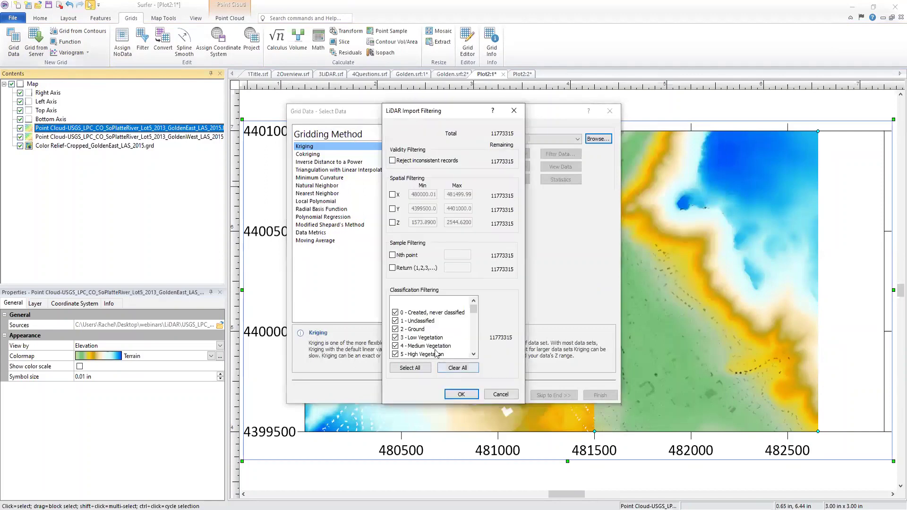
- Clear all classification filters for the GoldenWest data, keep only 2 - Ground, and import the points
left_click(460, 368)
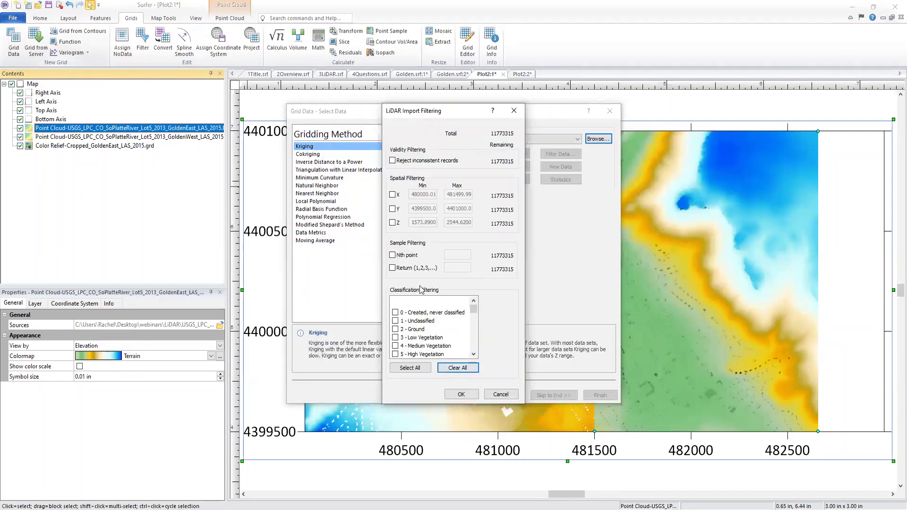
left_click(396, 329)
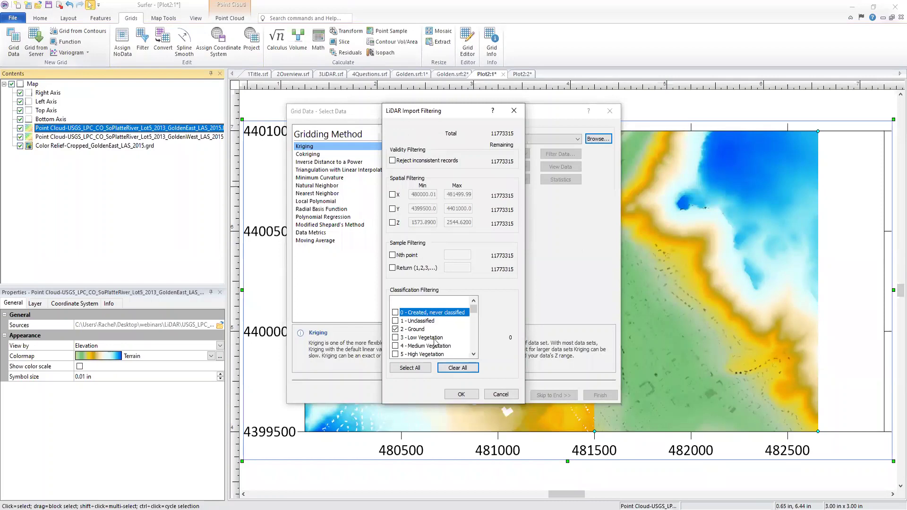
left_click(461, 394)
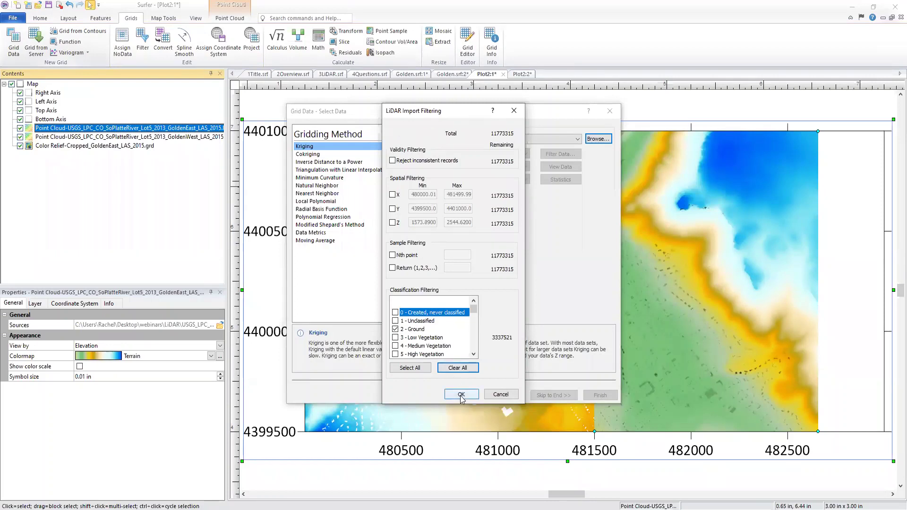
left_click(460, 395)
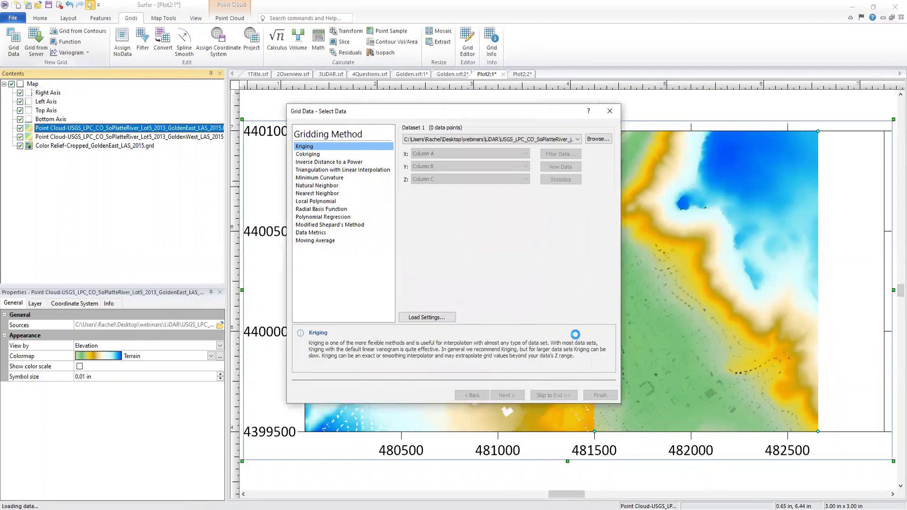
- Skip to the GoldenWest output settings and set the X and Y grid spacing to 4
left_click(561, 396)
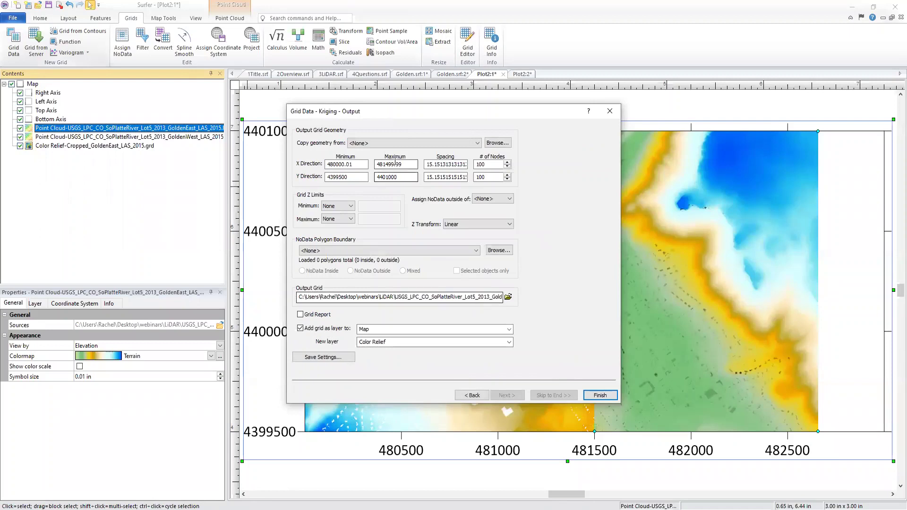
left_click_drag(426, 165, 485, 164)
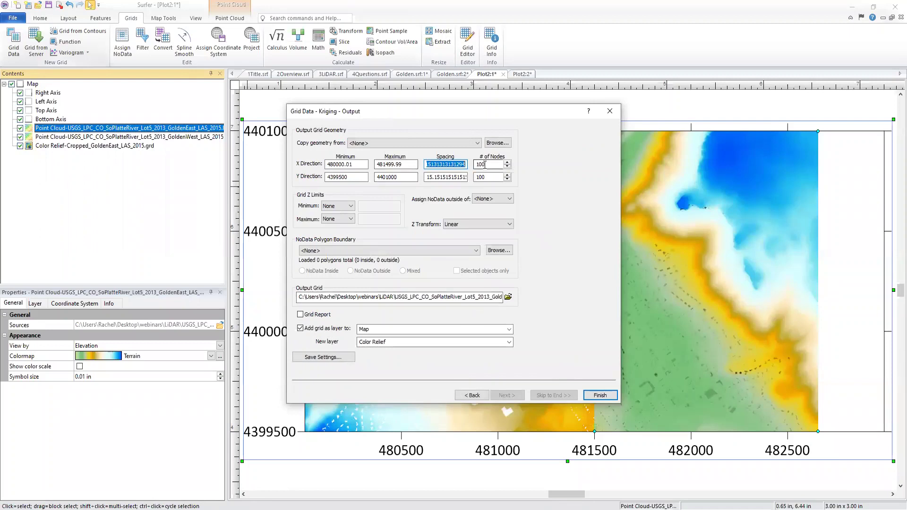
type("4")
left_click(430, 178)
left_click_drag(461, 180, 427, 178)
type("4")
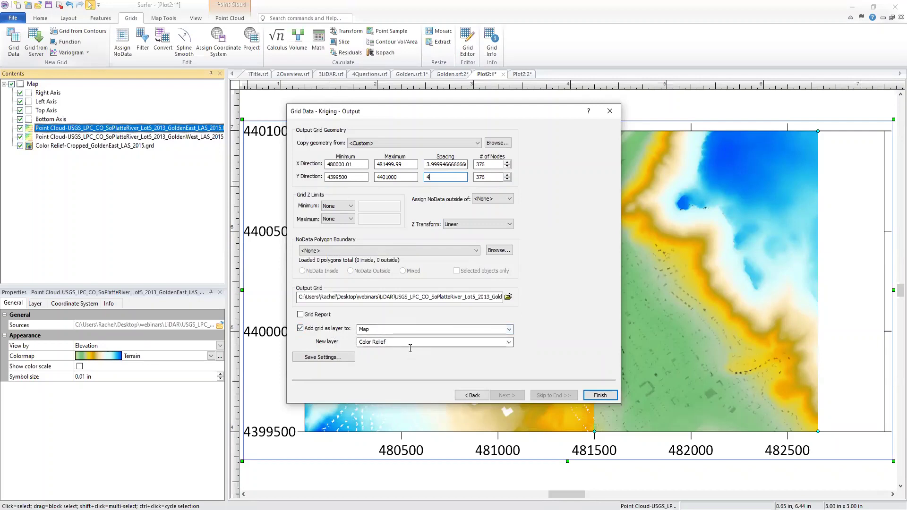
- Generate the GoldenWest grid as a Color Relief layer on the map, replacing the existing grid file
left_click(599, 395)
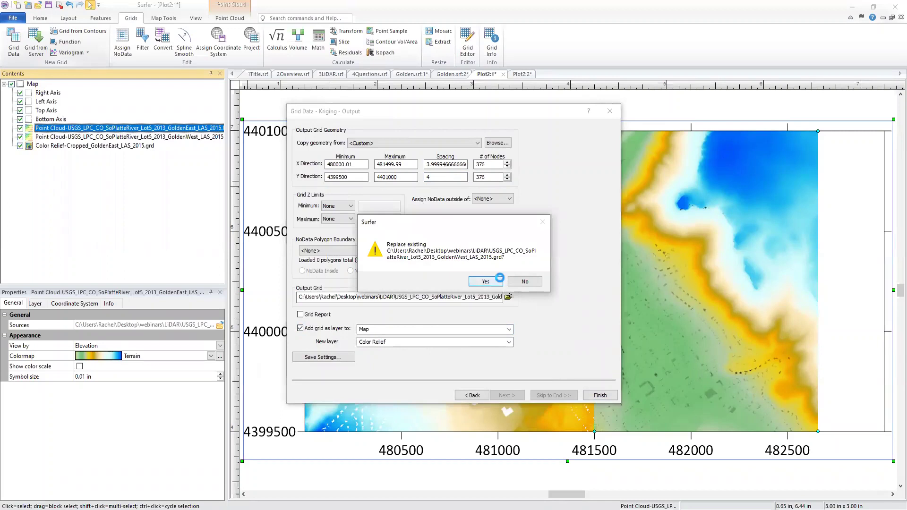
left_click(507, 277)
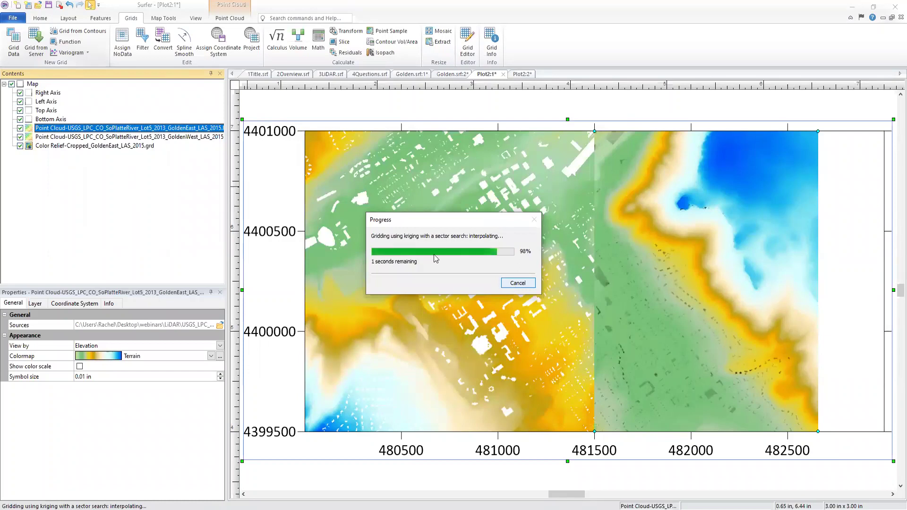
left_click(525, 285)
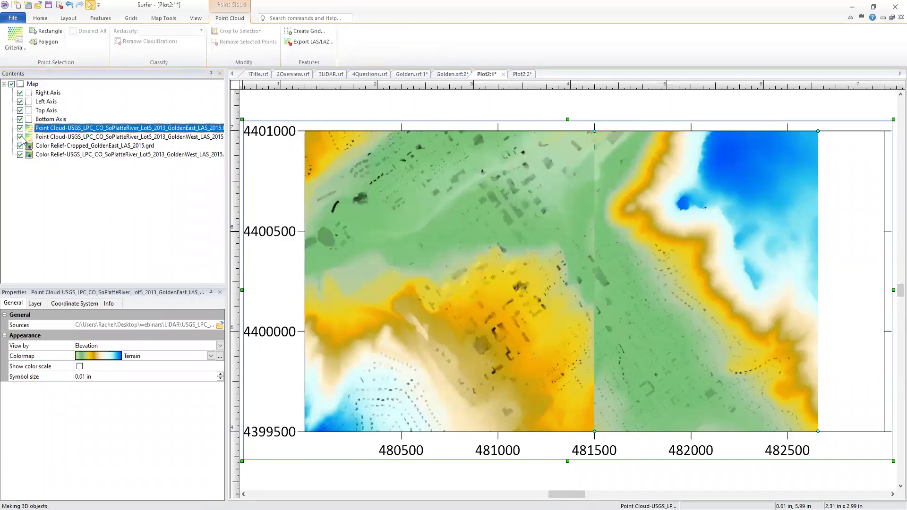
- Compare the point clouds with the color relief beneath, and hide both the GoldenEast and GoldenWest point cloud layers
left_click(20, 137)
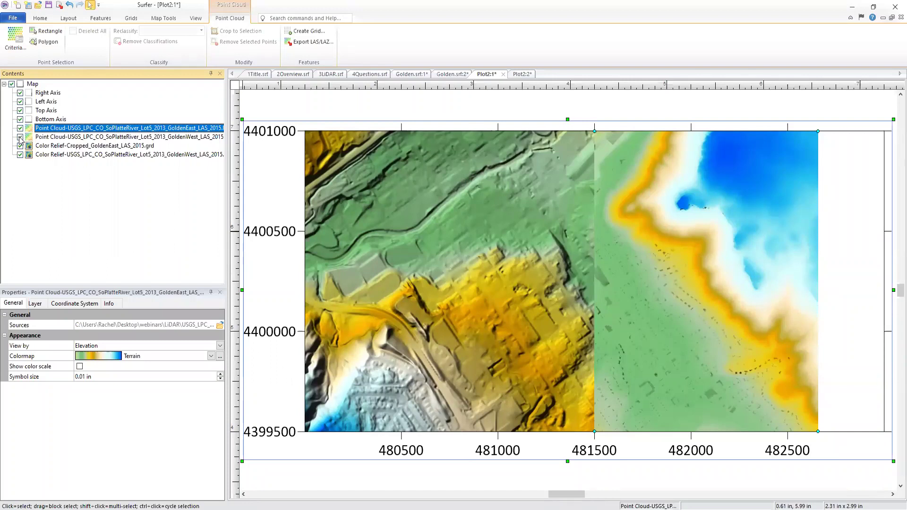
left_click(21, 137)
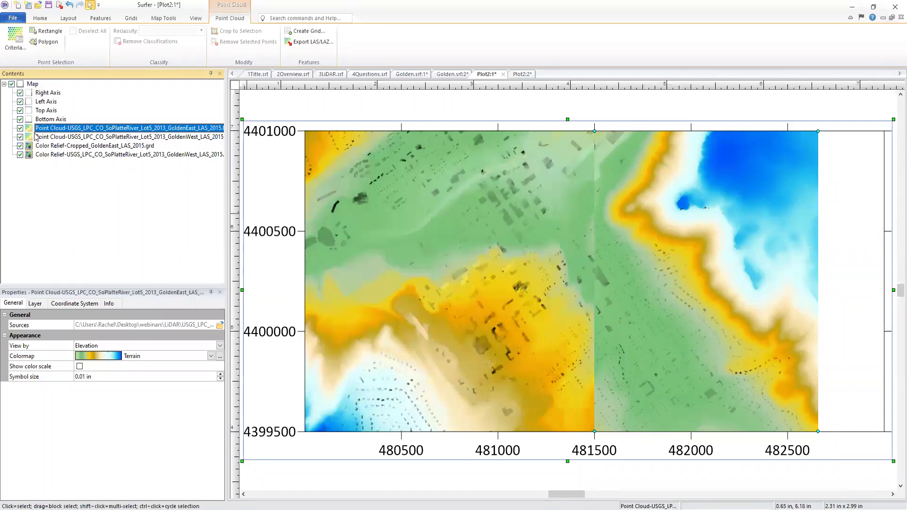
left_click(20, 128)
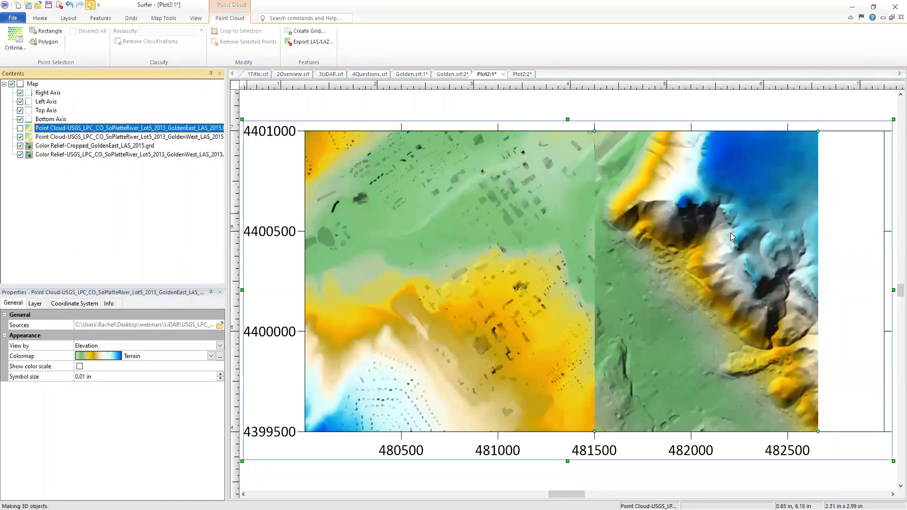
left_click(21, 137)
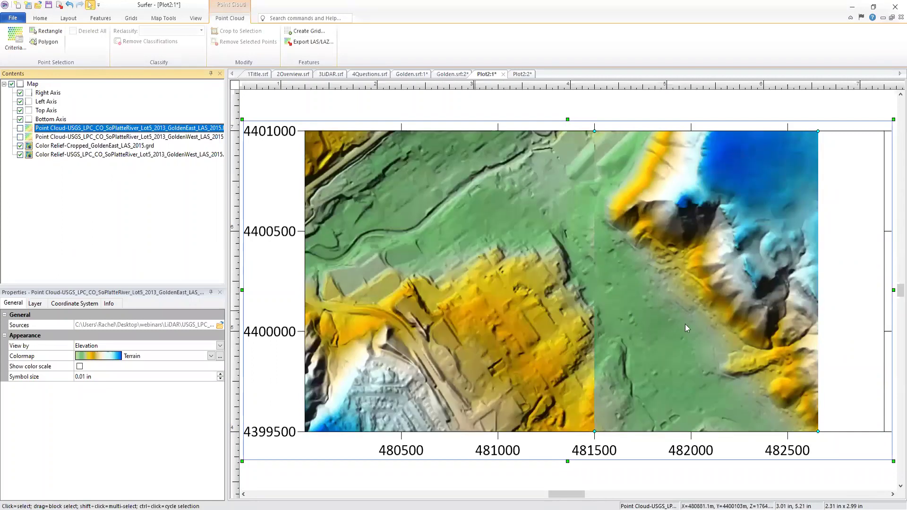
- Start a grid mosaic and choose Cropped_GoldenEast_LAS_2015.grd as its first input grid
left_click(104, 147)
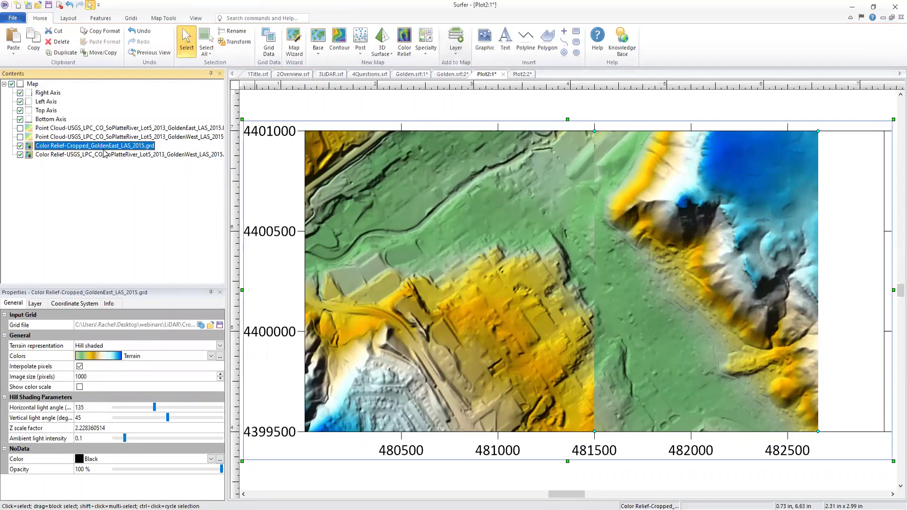
left_click(133, 19)
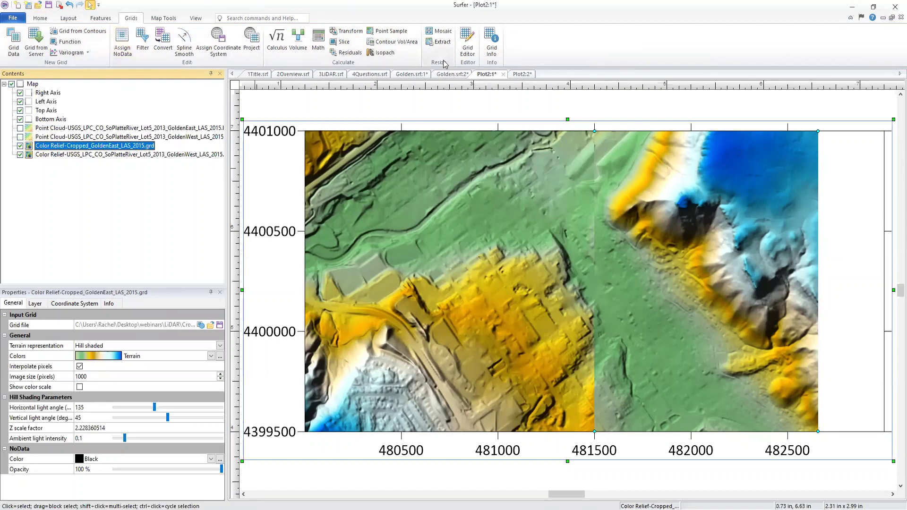
left_click(452, 32)
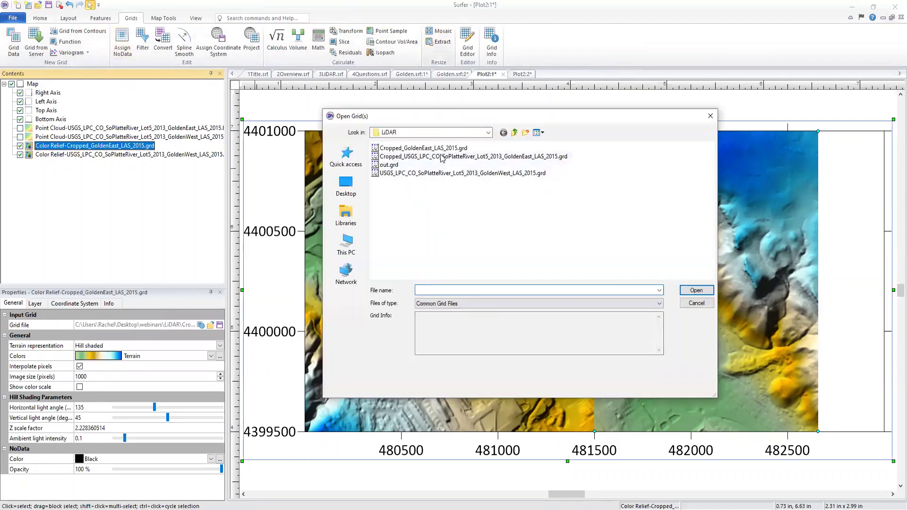
left_click(442, 149)
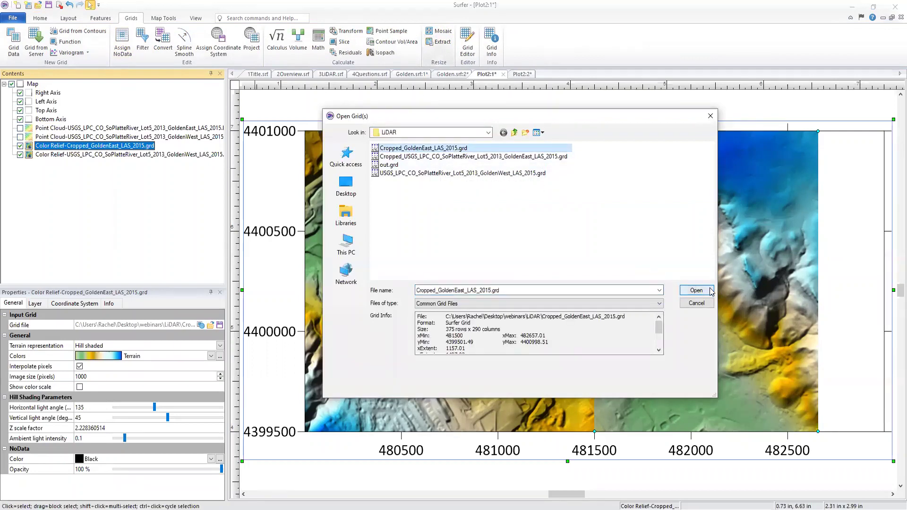
- Add USGS_LPC_CO_SoPlatteRiver_Lot5_2013_GoldenWest_LAS_2015.grd as the second input grid of the mosaic
double_click(558, 159)
left_click(559, 154)
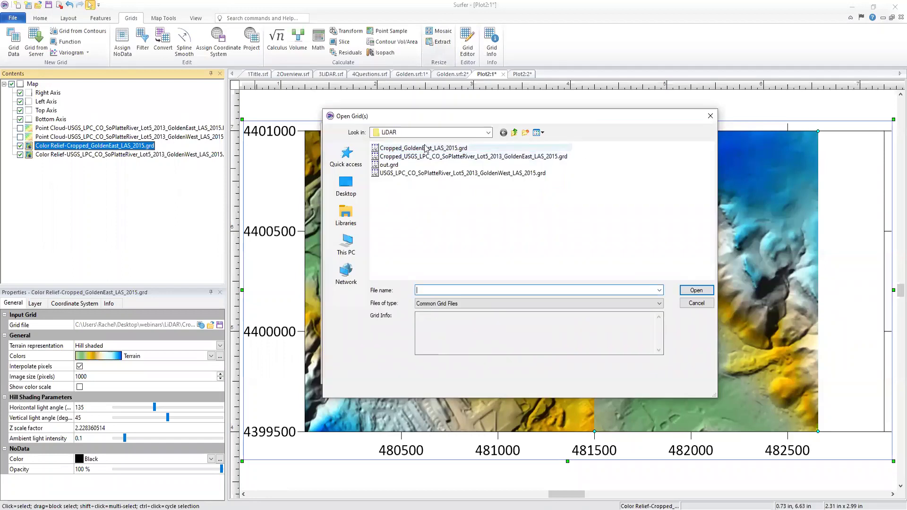
left_click(522, 180)
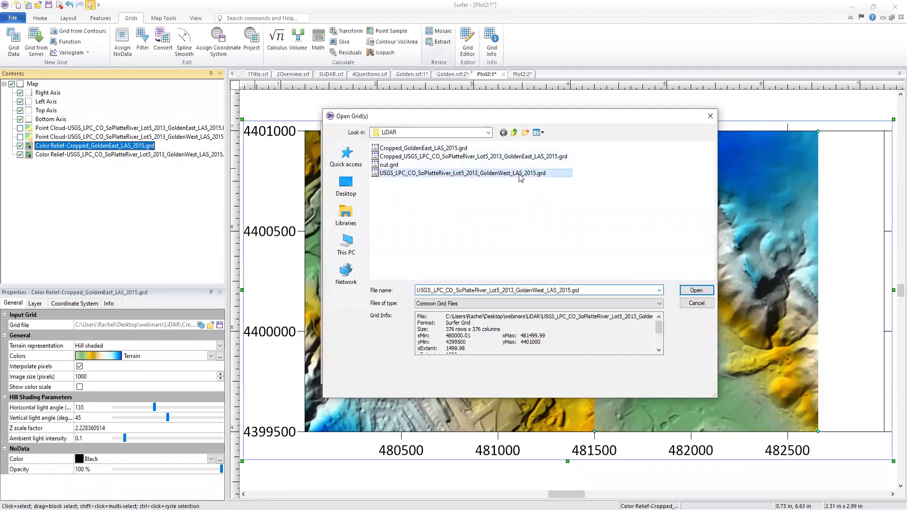
left_click(696, 290)
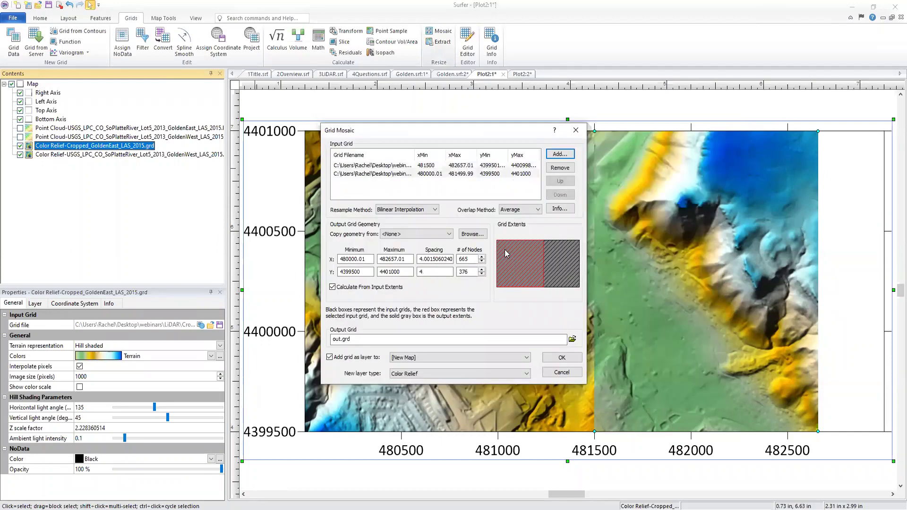
- Compare the extents of the GoldenEast and GoldenWest input grids in the mosaic preview, alternating between the two
left_click(570, 264)
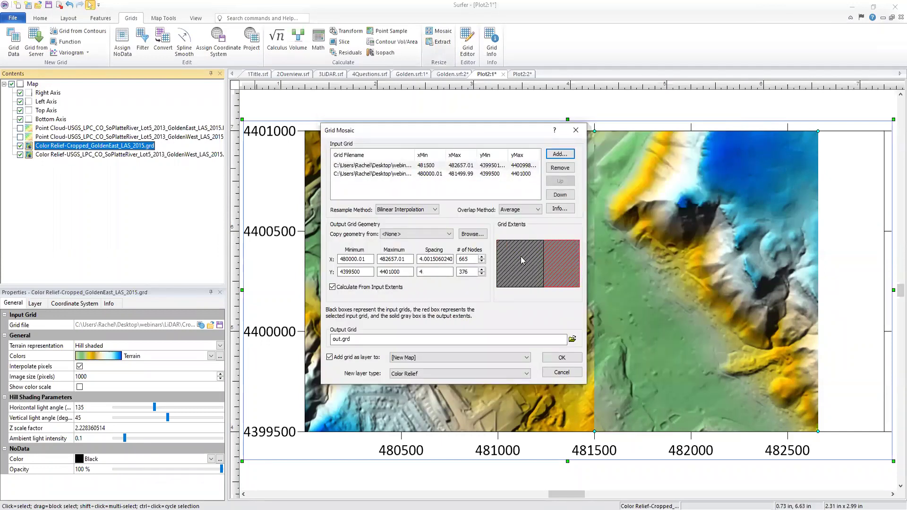
left_click(520, 257)
left_click(561, 259)
left_click(523, 262)
left_click(567, 264)
left_click(531, 266)
left_click(550, 264)
left_click(520, 265)
left_click(551, 267)
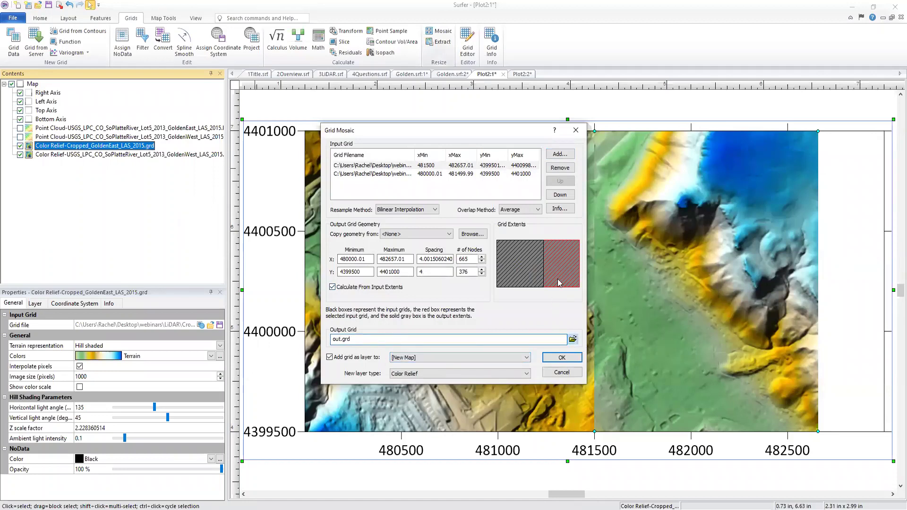
- Set the mosaic's output grid file to Combined.grd in the LiDAR folder
left_click(572, 339)
left_click(420, 414)
double_click(417, 414)
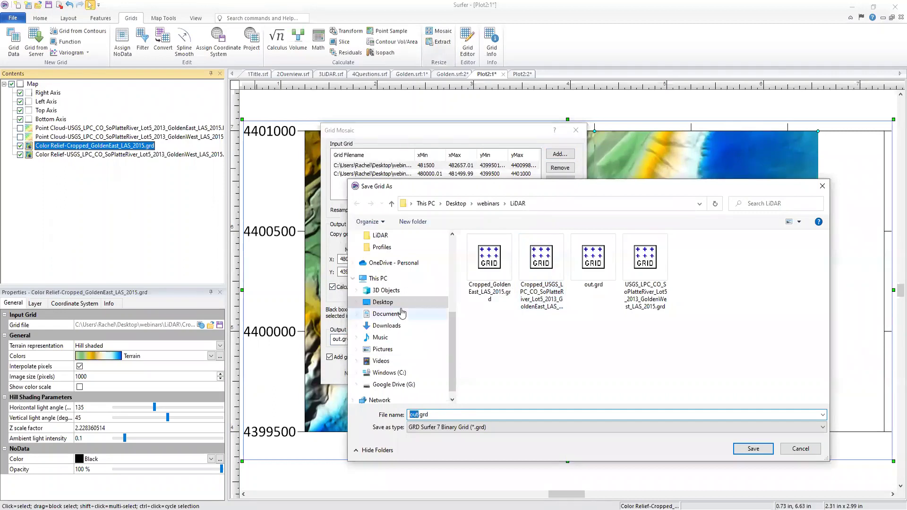
type("Combined")
left_click(754, 448)
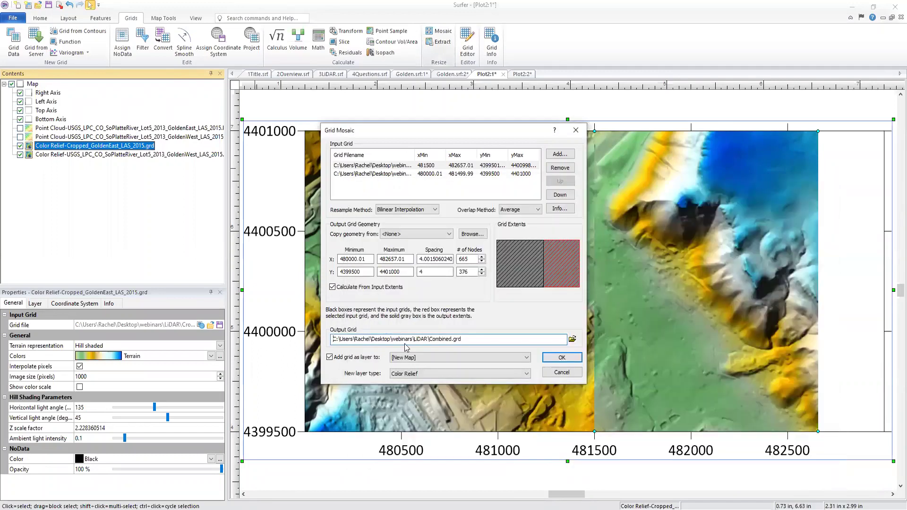
- Create the mosaic as a Color Relief layer on the existing map, and move the Combined.grd layer above the other color relief layers
left_click(418, 359)
left_click(403, 374)
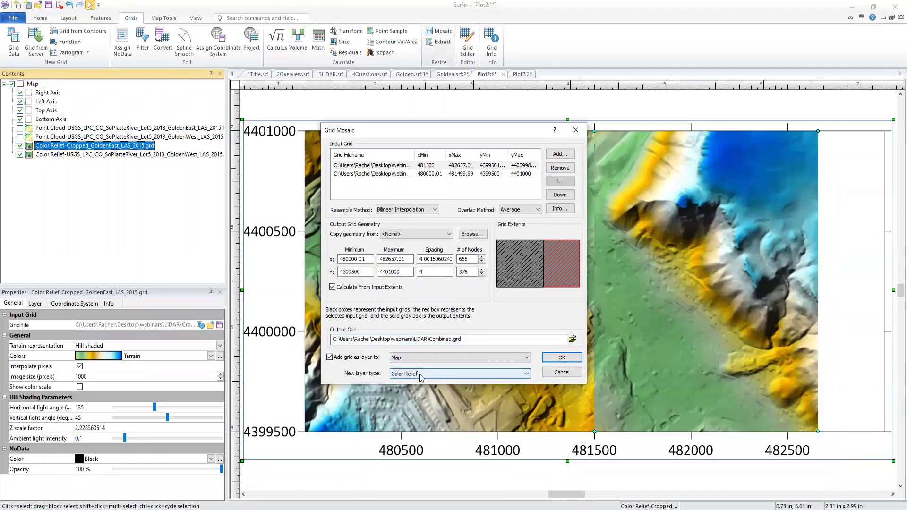
left_click(563, 357)
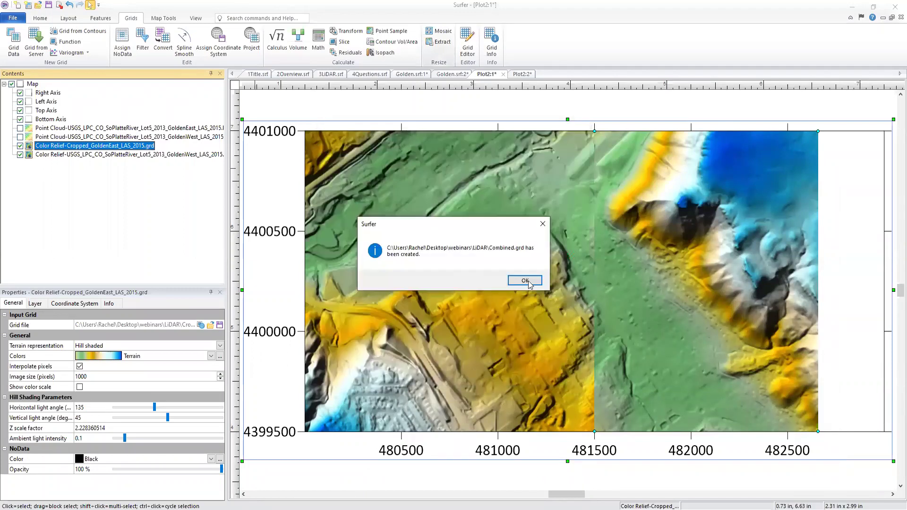
left_click(526, 281)
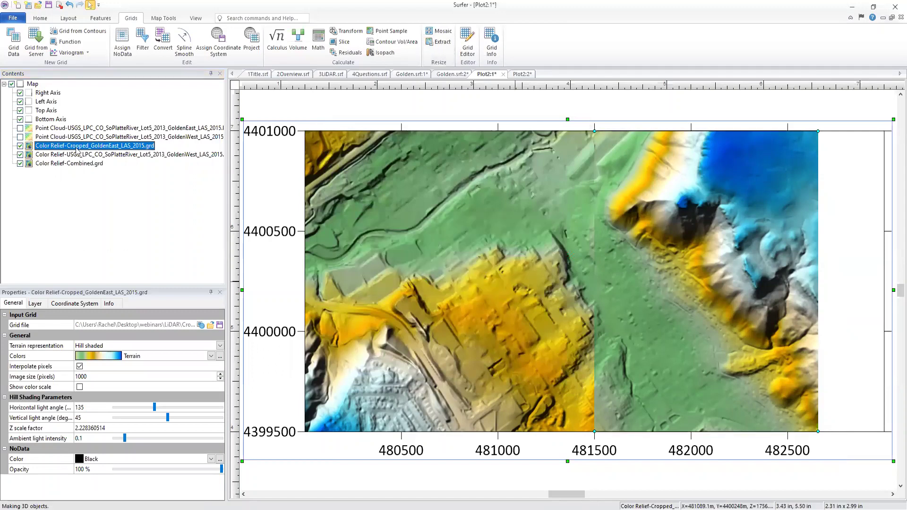
left_click(47, 164)
left_click_drag(47, 164, 48, 146)
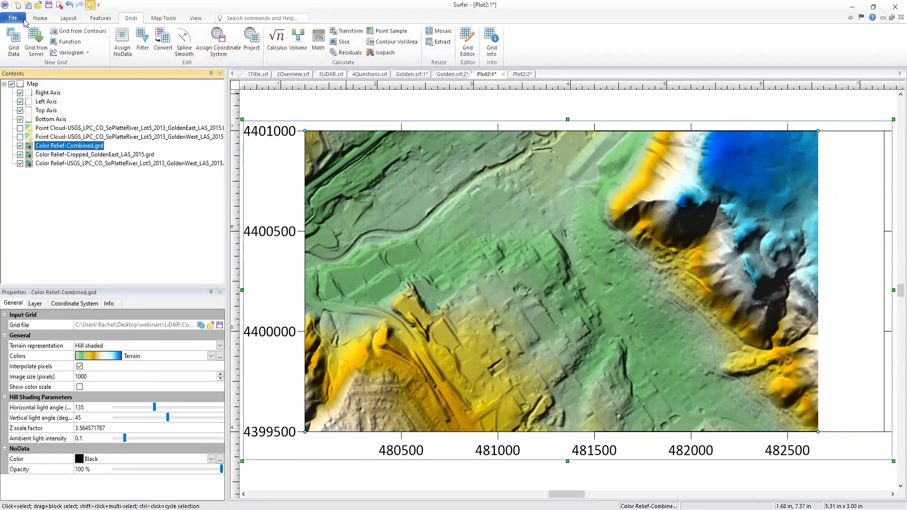
- Try to add a base layer from server using the NAIP Colorado (CO) Image source for the map's extents
left_click(40, 20)
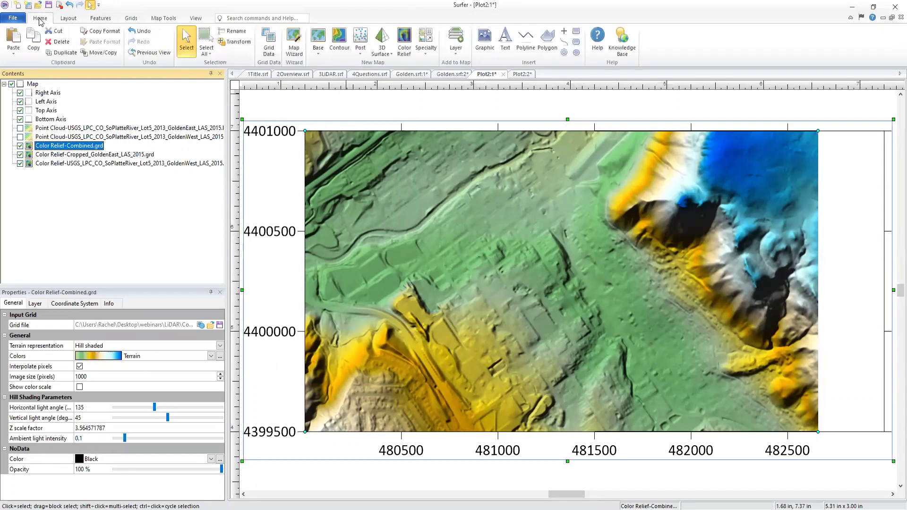
left_click(456, 56)
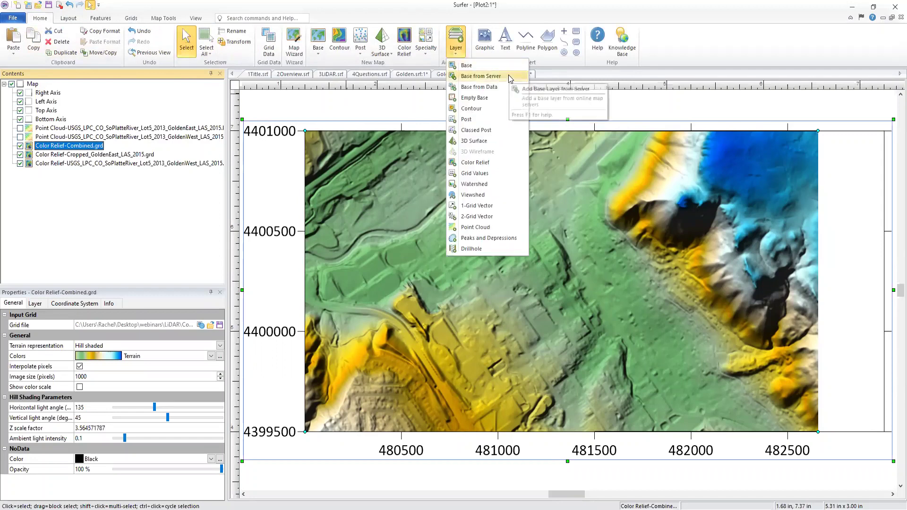
left_click(510, 77)
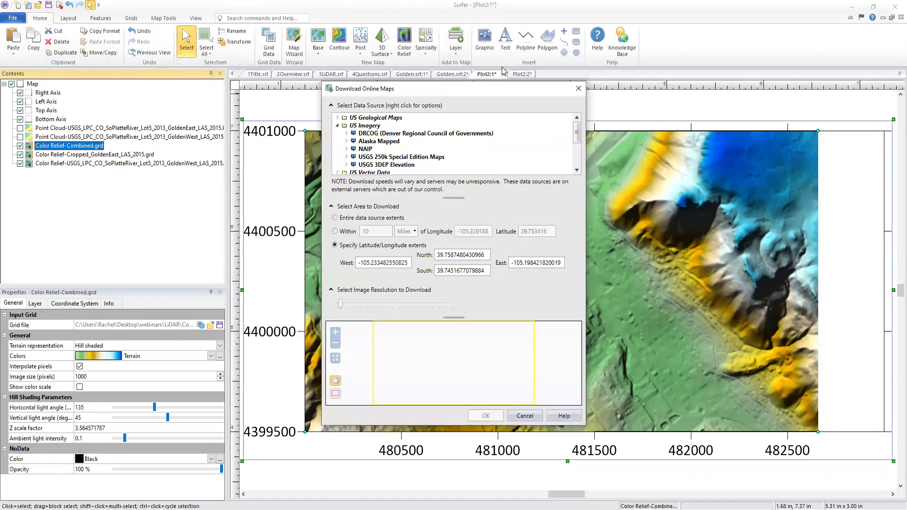
left_click_drag(456, 198, 455, 221)
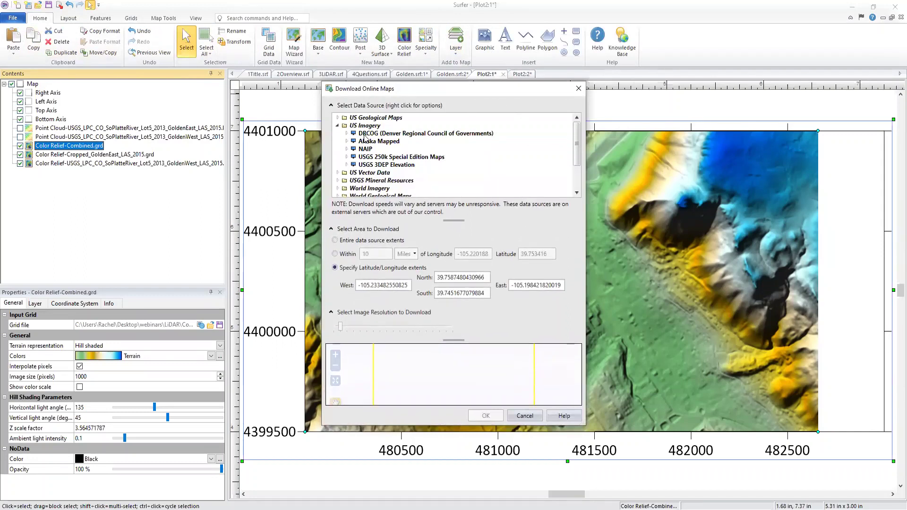
left_click(368, 148)
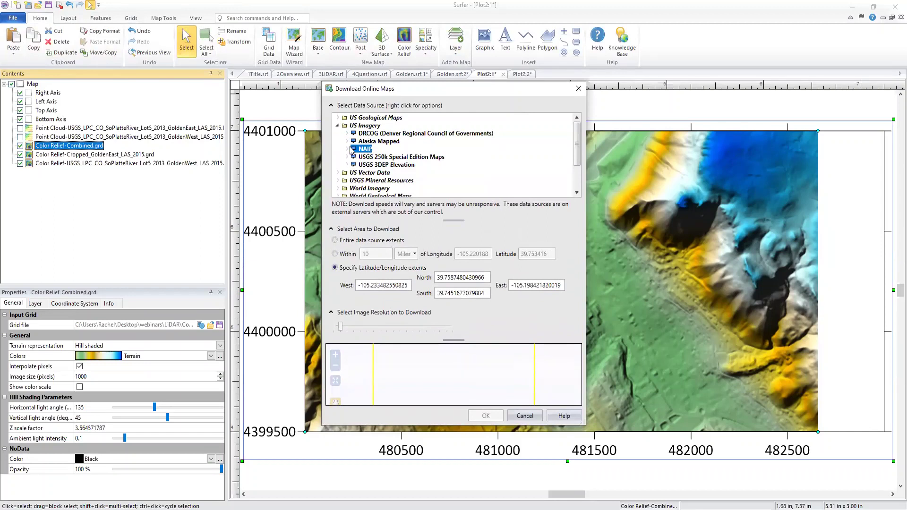
left_click(347, 148)
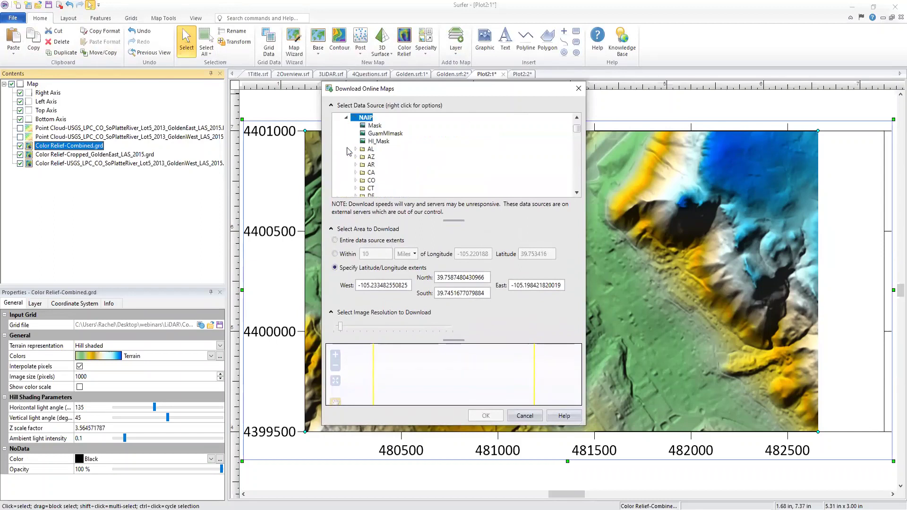
left_click(372, 181)
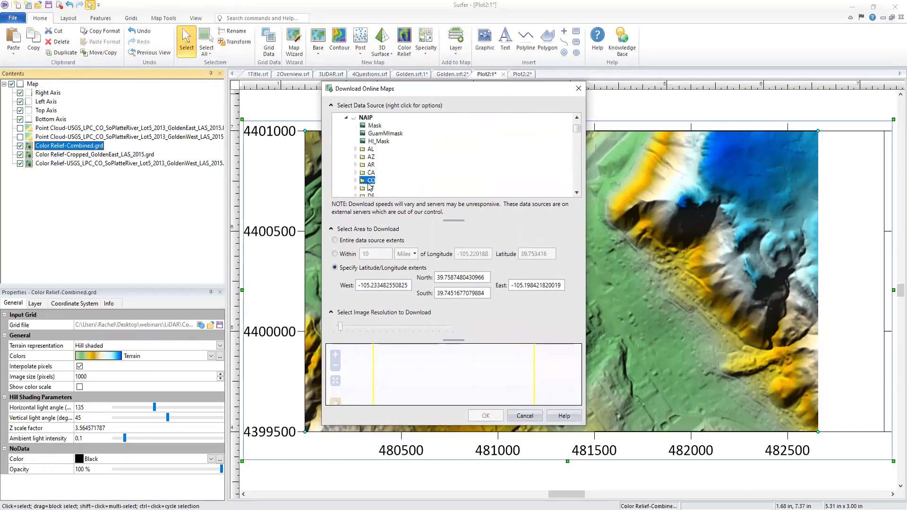
left_click(356, 181)
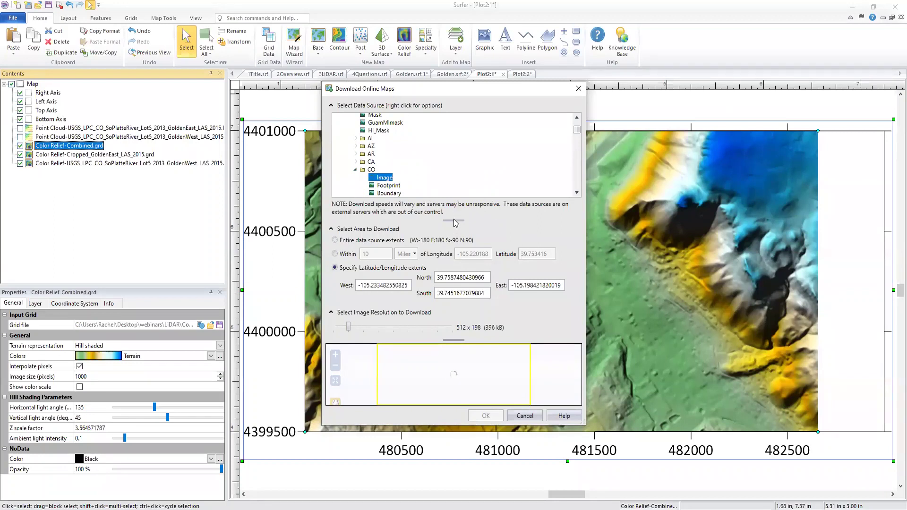
left_click_drag(454, 220, 454, 206)
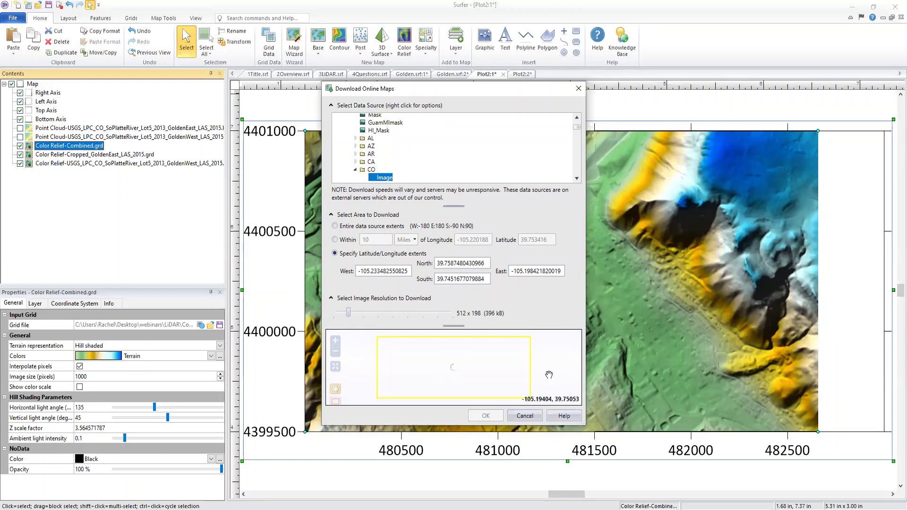
left_click(524, 416)
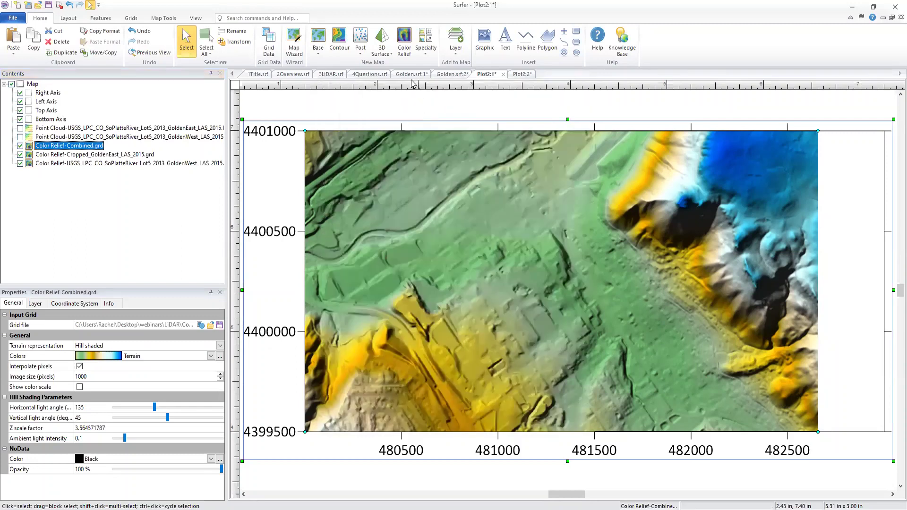
- Examine the Base(raster)-Image layer in the Golden.srf map and the imagery-draped terrain from several angles in its 3D view
left_click(410, 74)
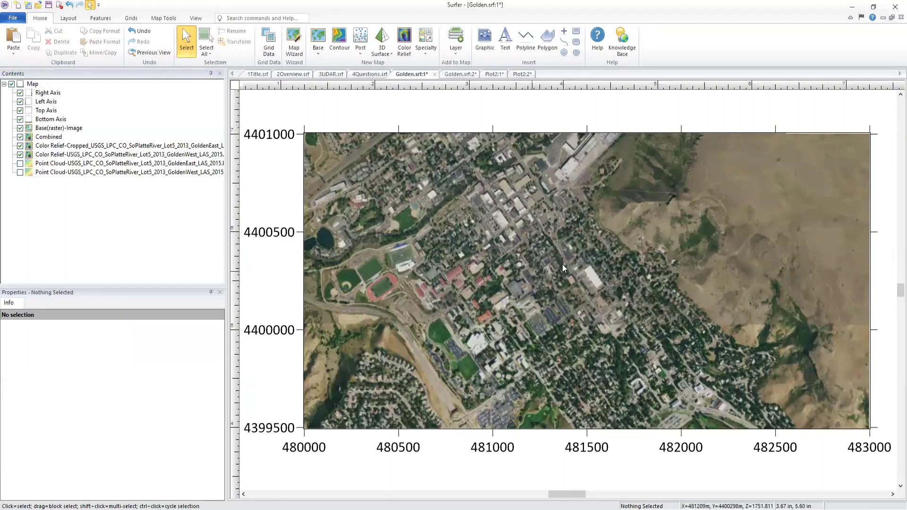
left_click(58, 128)
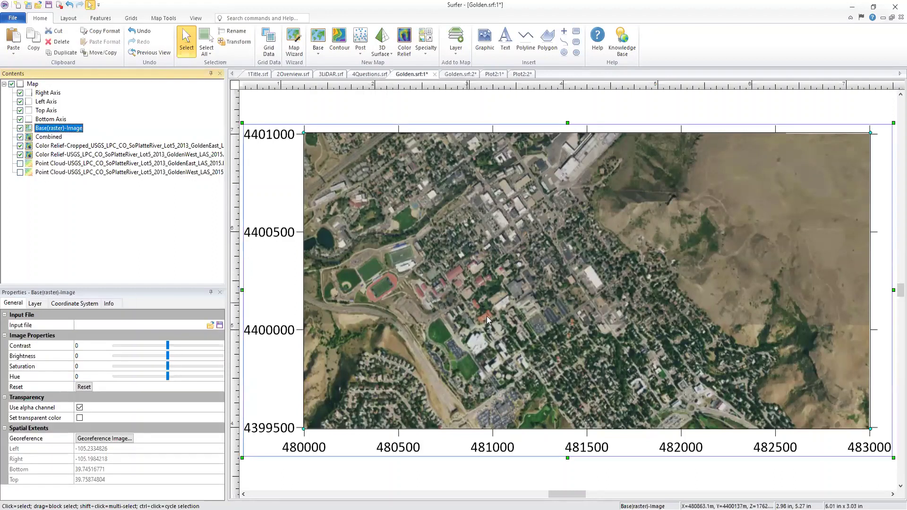
left_click(457, 73)
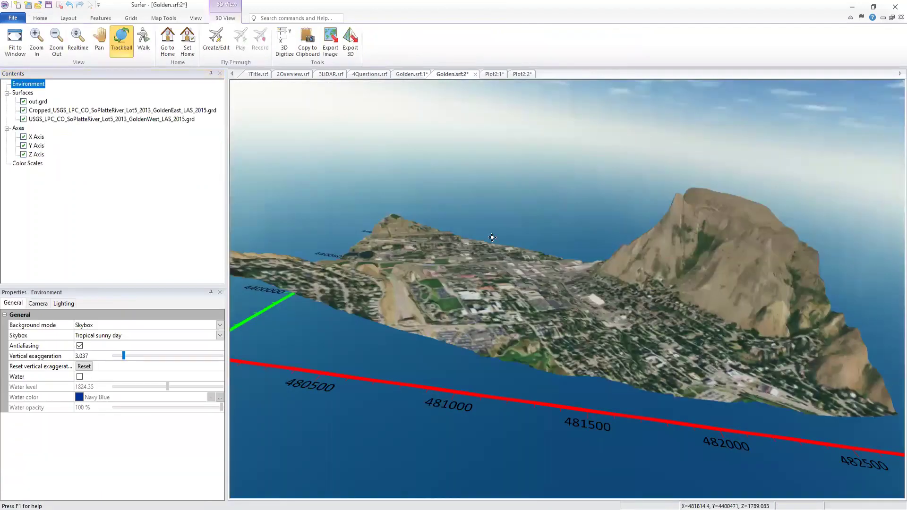
left_click_drag(467, 279, 709, 295)
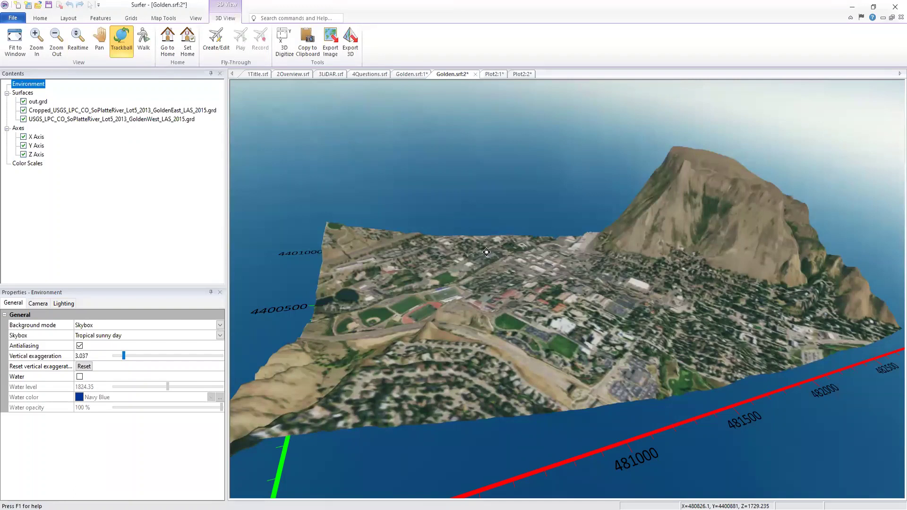
left_click_drag(567, 333, 638, 355)
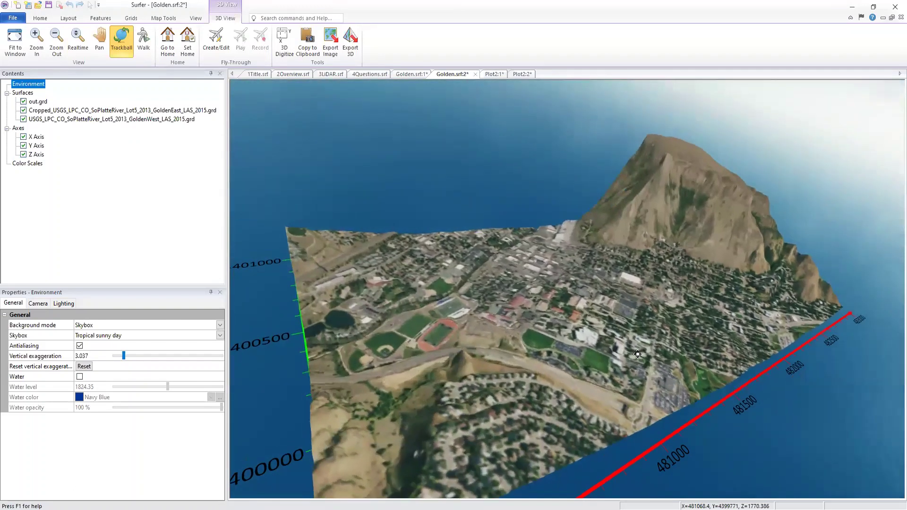
left_click_drag(709, 335, 479, 330)
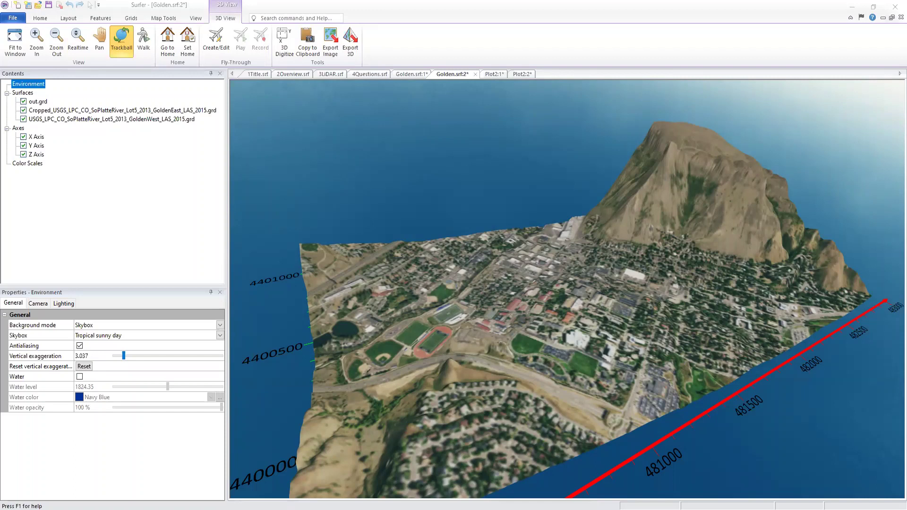
- Create a point cloud map in a new plot from ARRA-CA_GoldenGate_2010_000879.laz with the default import options
left_click(18, 6)
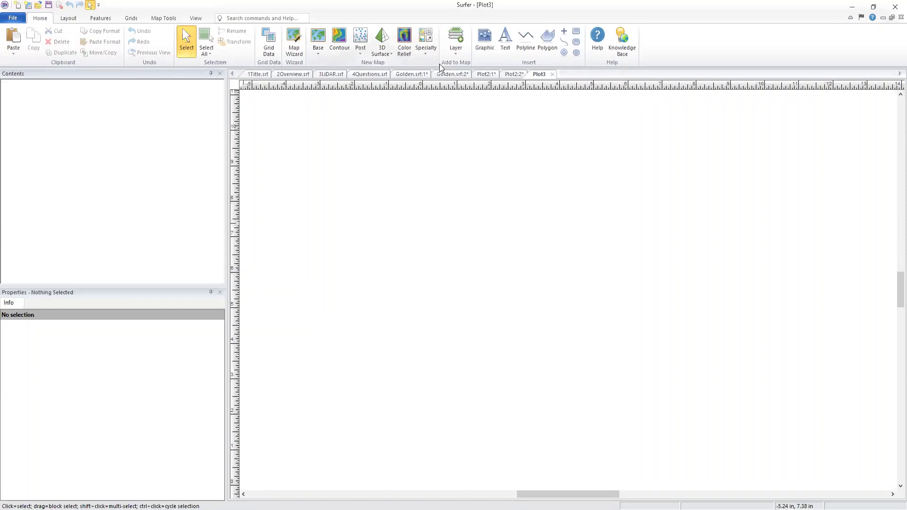
left_click(425, 42)
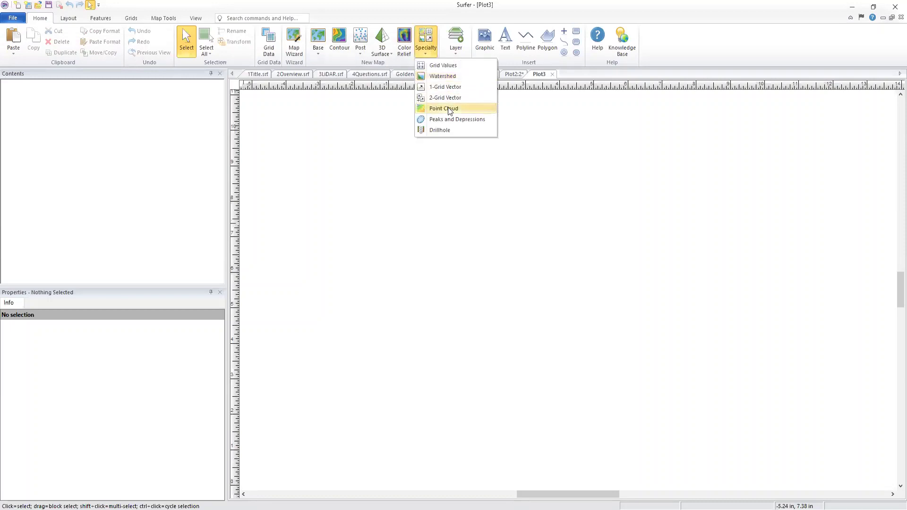
left_click(449, 111)
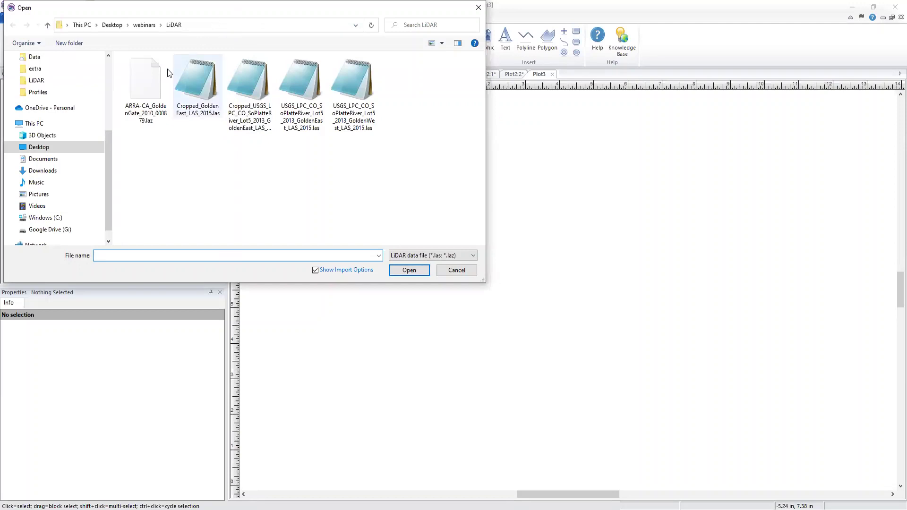
left_click(145, 71)
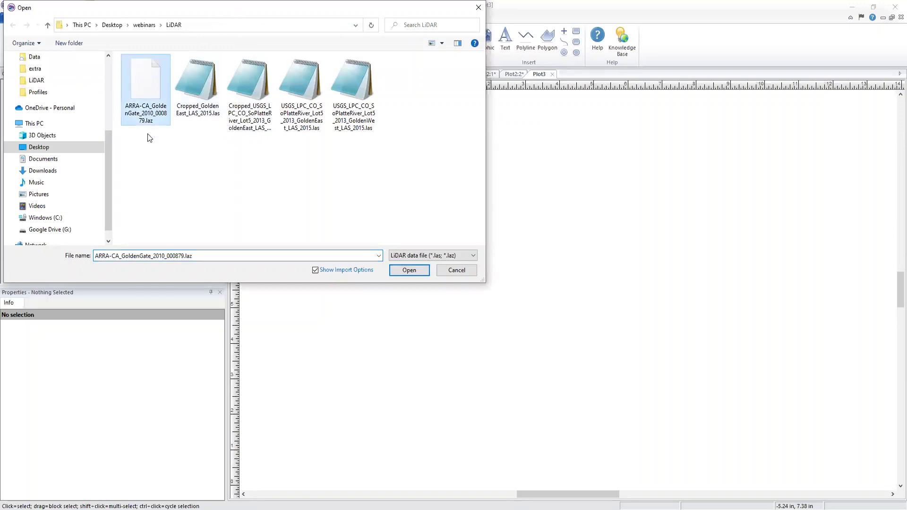
left_click(409, 270)
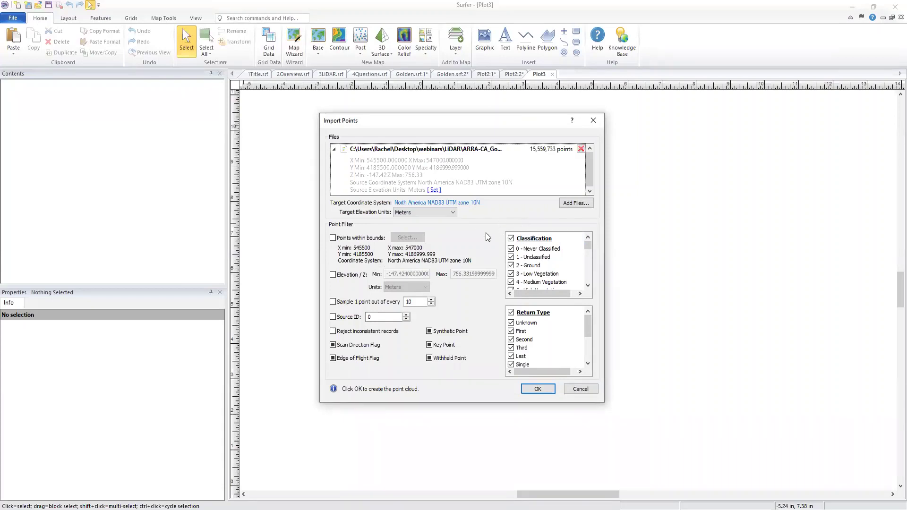
left_click(547, 389)
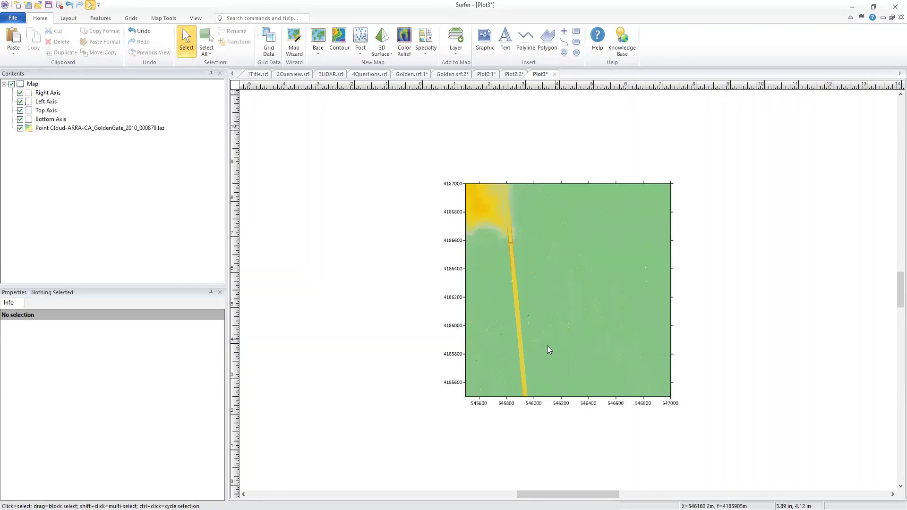
- Inspect the GoldenGate point cloud map, open it in a 3D view, and tilt the scene to see the bridge and hill in relief
scroll(526, 362, "up", 1)
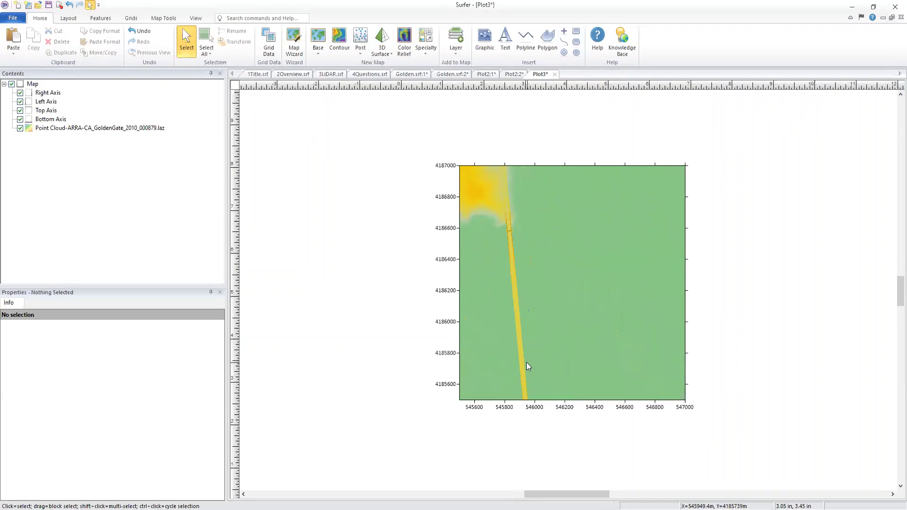
scroll(527, 366, "up", 1)
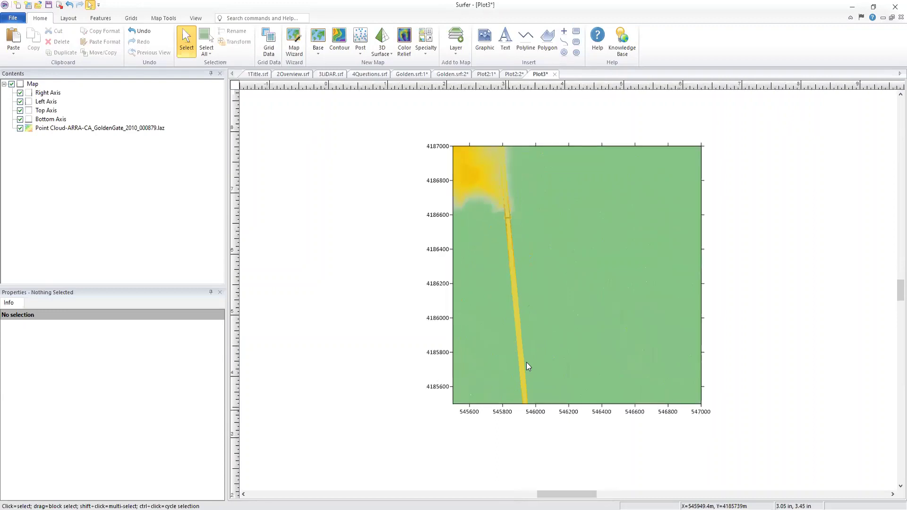
scroll(527, 366, "up", 2)
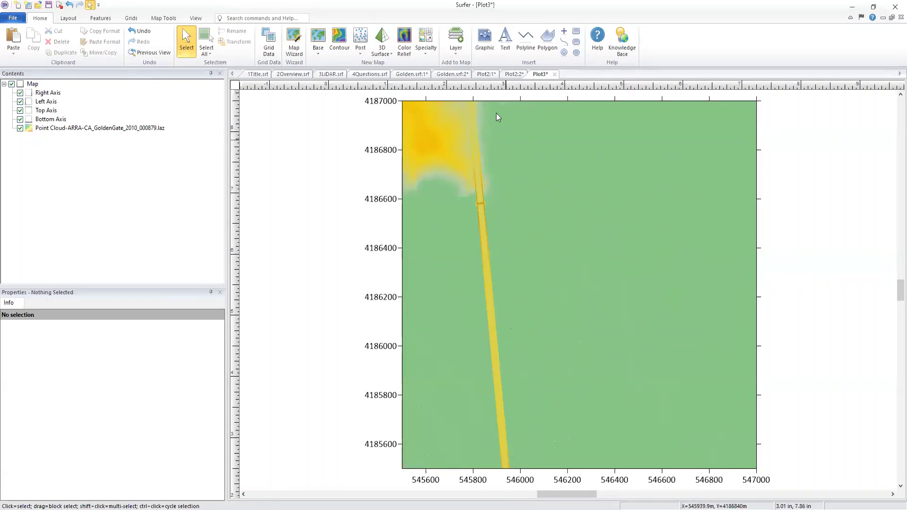
left_click(33, 84)
left_click(87, 366)
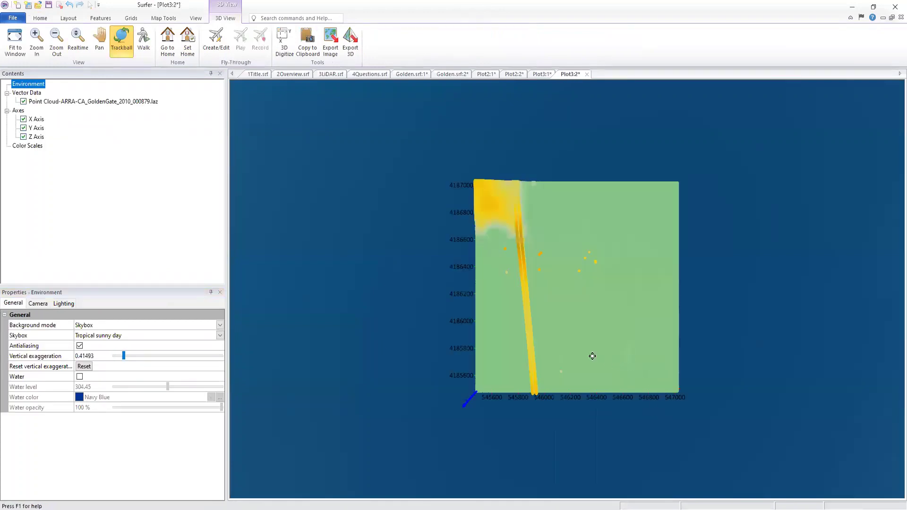
left_click_drag(553, 336, 628, 384)
left_click_drag(514, 368, 602, 284)
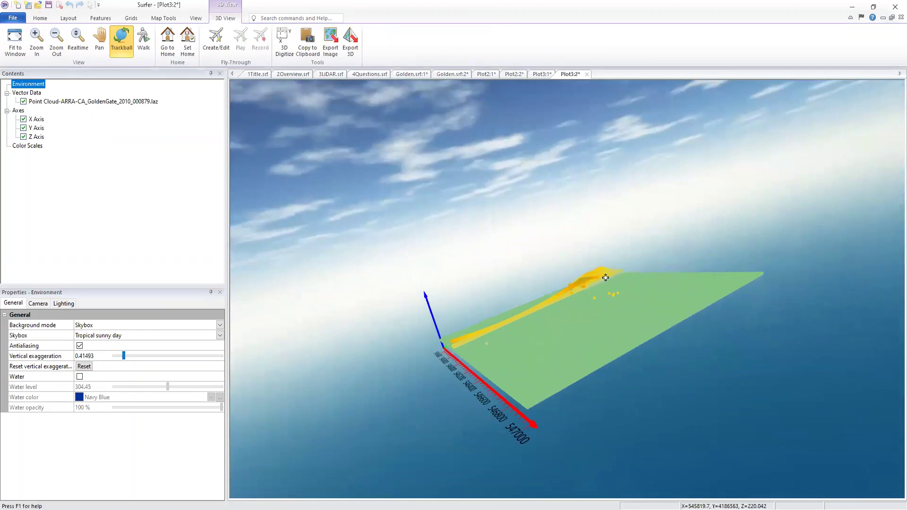
- Set the point size of the GoldenGate point cloud to 0.1 in the 3D view and inspect the bridge and hill up close
scroll(604, 282, "up", 5)
scroll(605, 279, "up", 4)
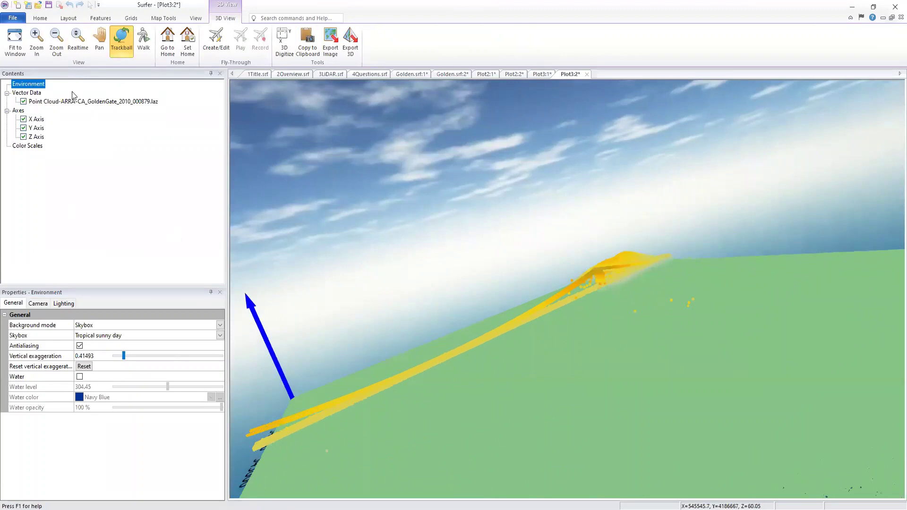
left_click(95, 101)
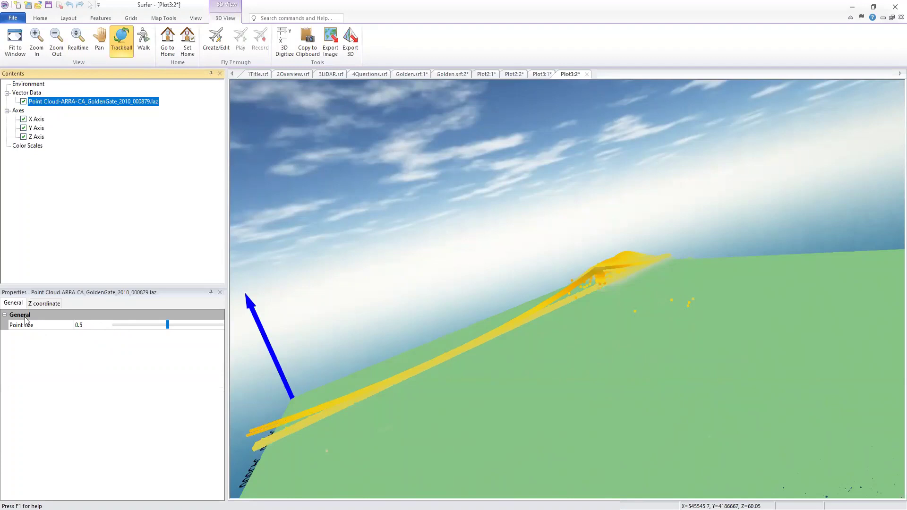
left_click(122, 325)
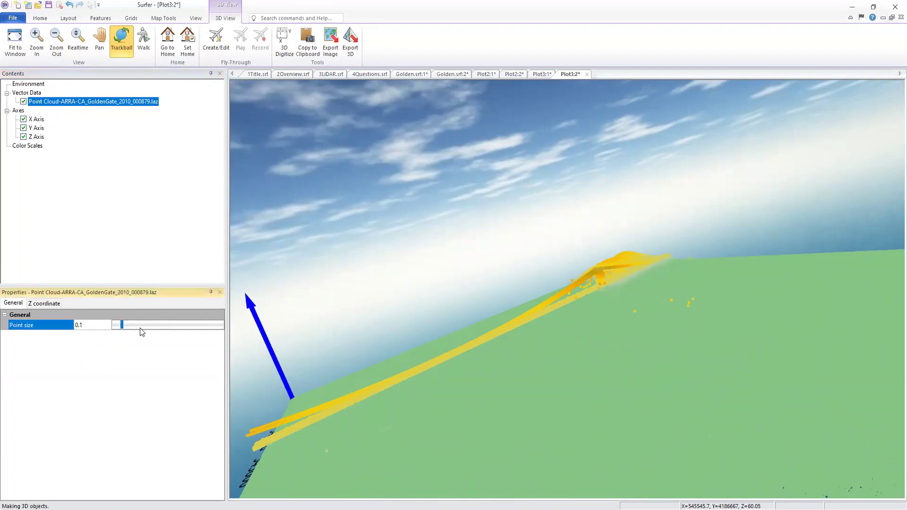
scroll(619, 263, "up", 2)
scroll(637, 268, "up", 3)
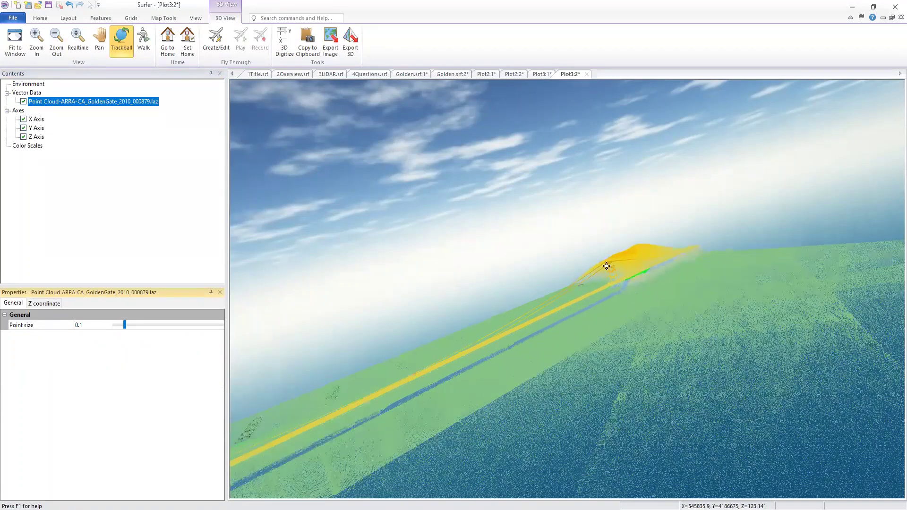
scroll(647, 267, "up", 2)
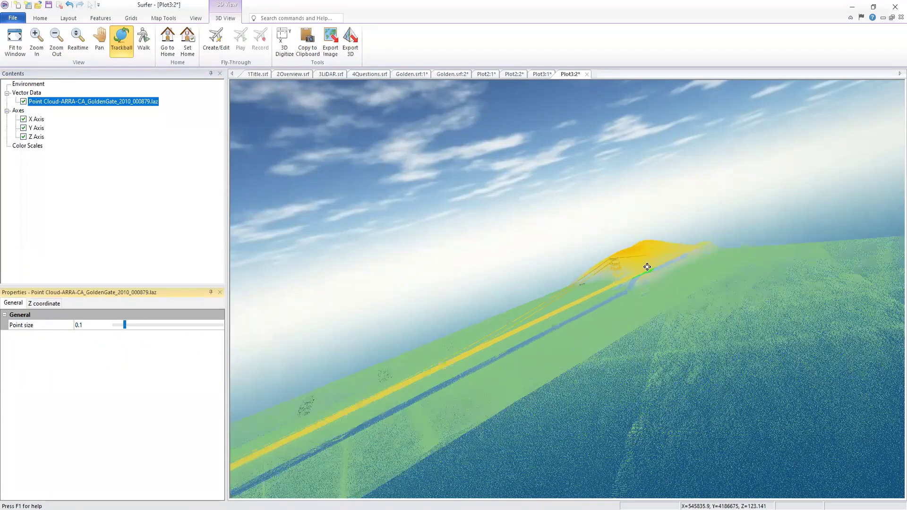
scroll(567, 298, "up", 2)
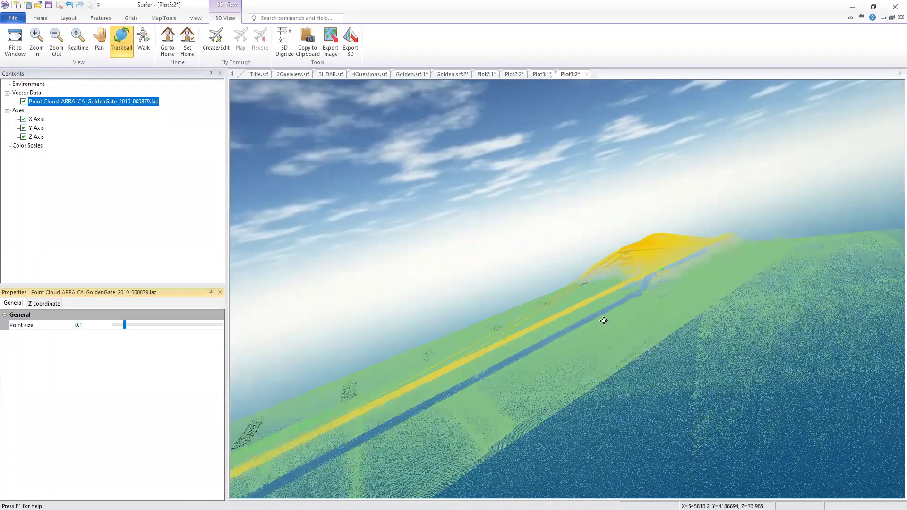
scroll(604, 321, "up", 2)
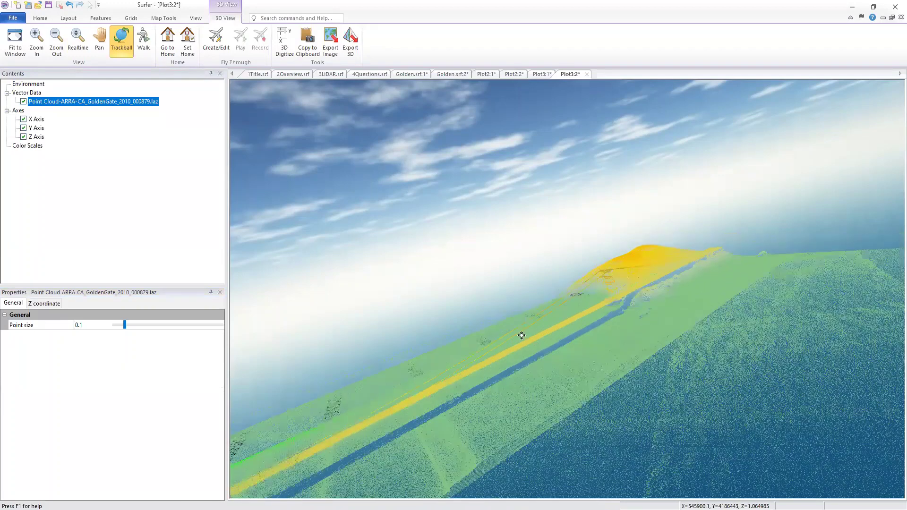
scroll(521, 335, "down", 3)
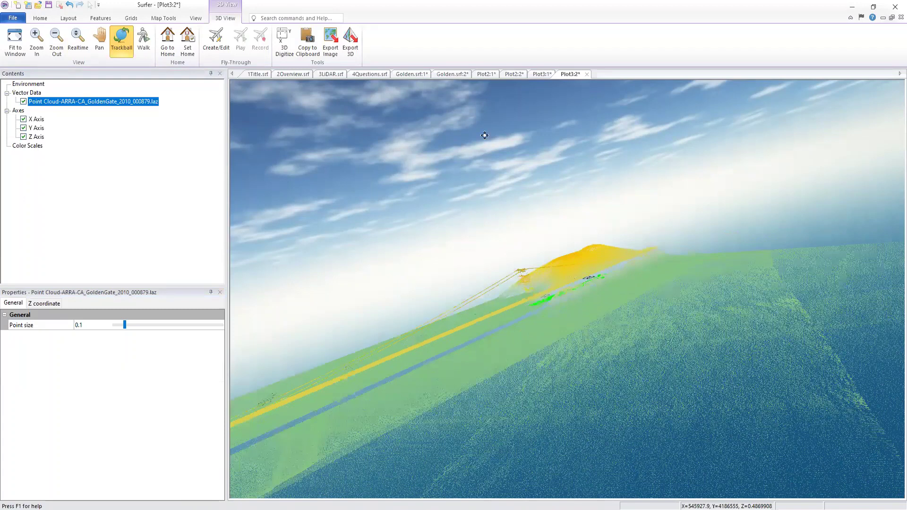
- In the Plot3 map, select the bridge points of the GoldenGate point cloud with a narrow polygon traced along both sides of the bridge
left_click(540, 75)
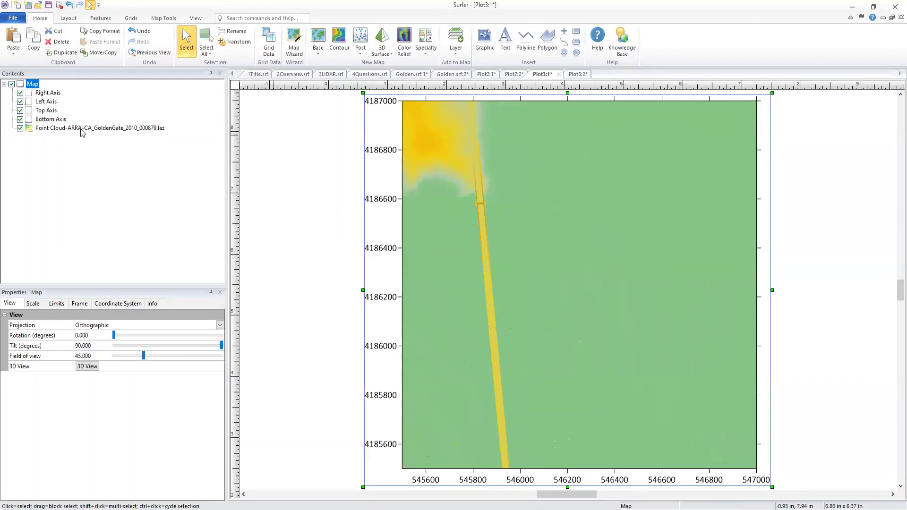
left_click(82, 128)
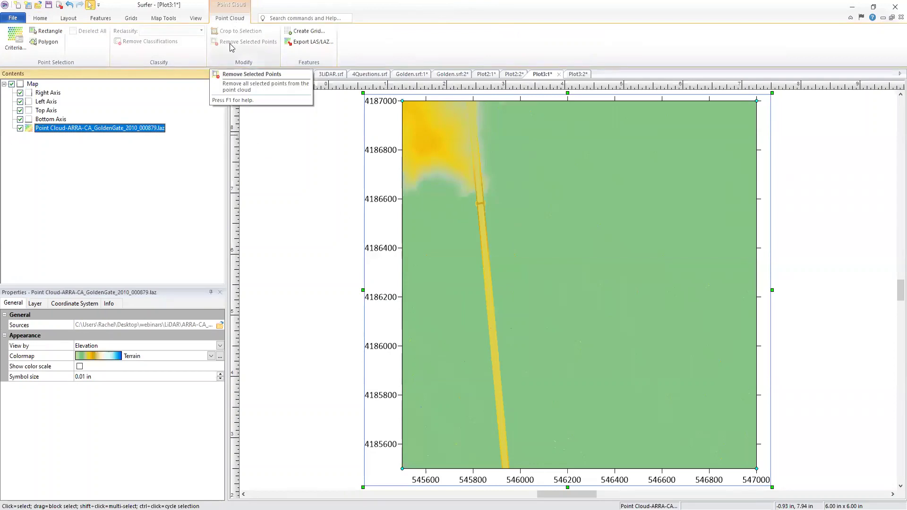
left_click(48, 42)
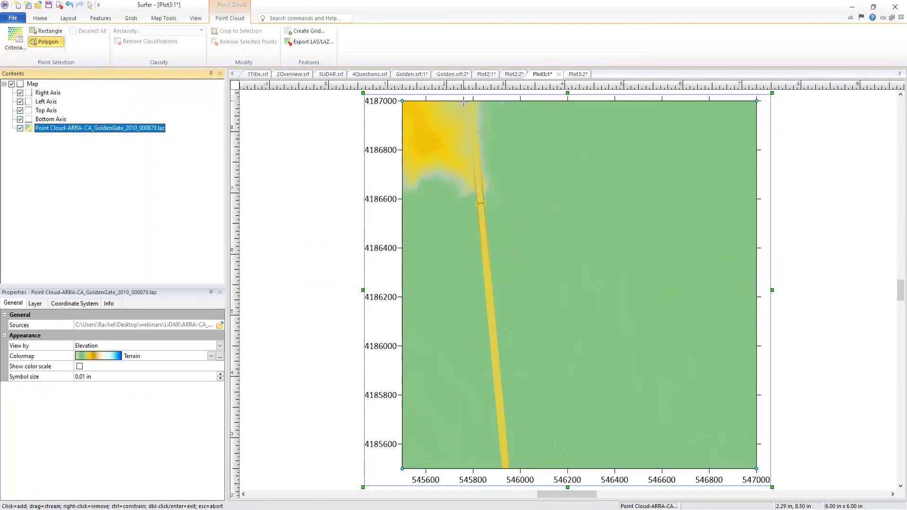
mouse_move(465, 102)
left_mouse_down()
mouse_move(489, 316)
mouse_move(489, 458)
mouse_move(508, 466)
left_mouse_up()
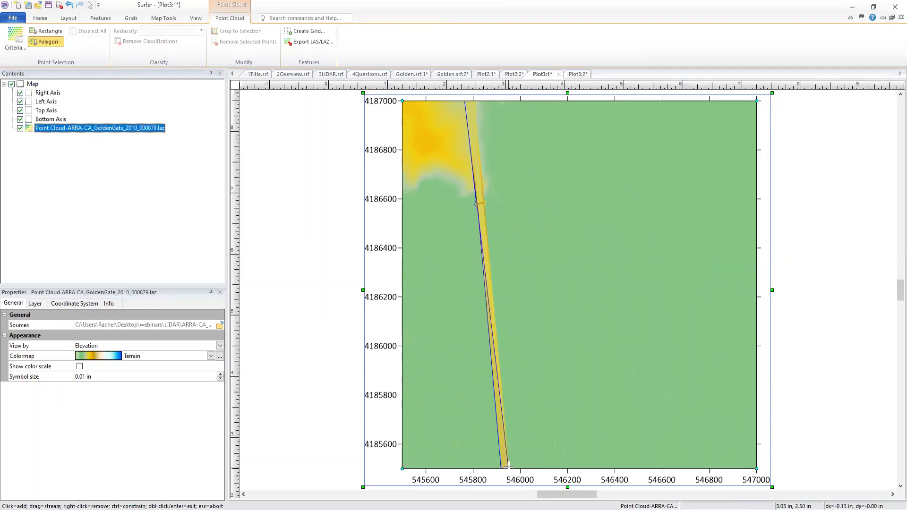
left_click(509, 467)
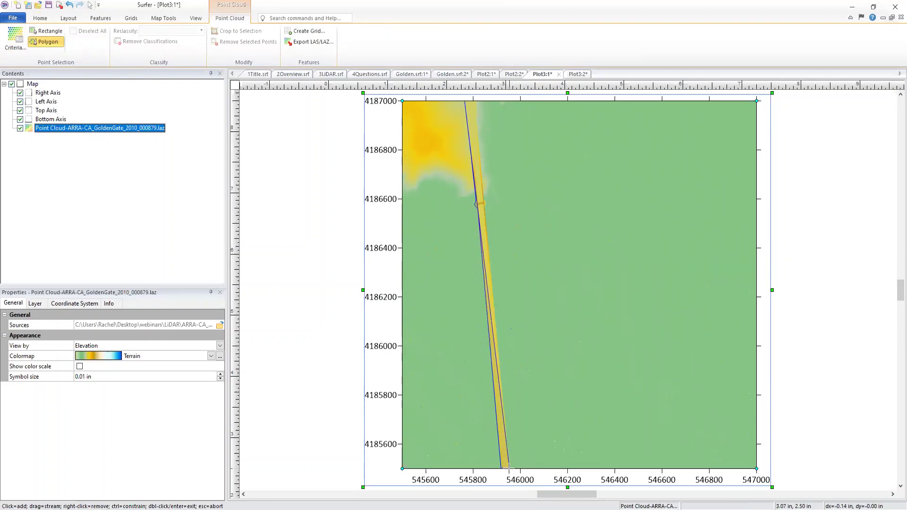
left_click(485, 204)
left_click(480, 142)
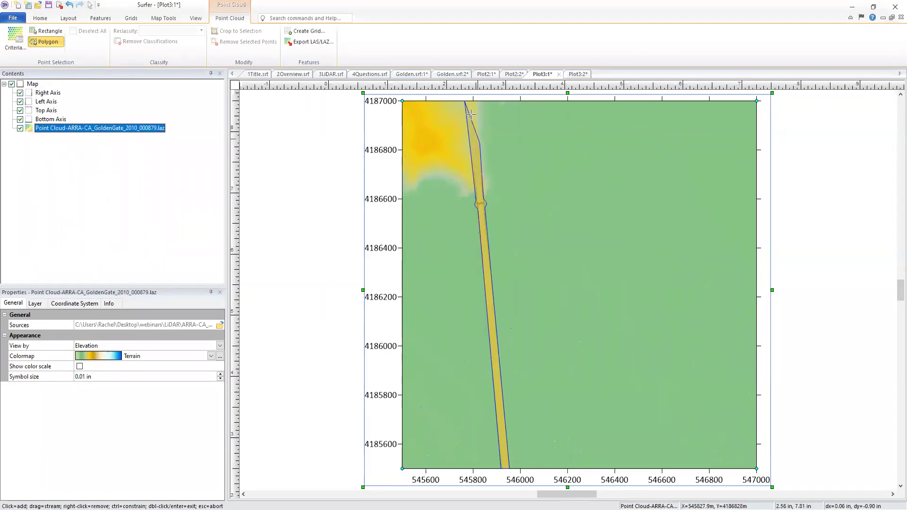
left_click(476, 101)
double_click(476, 101)
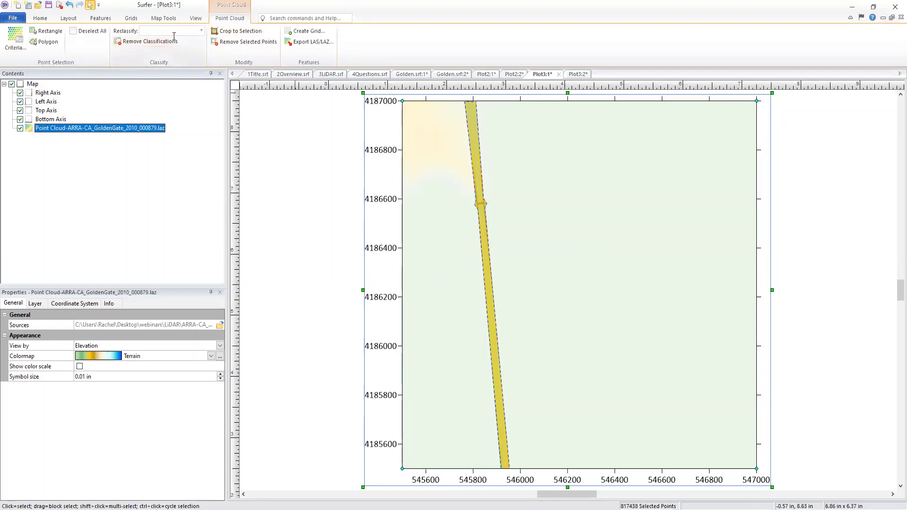
- Reclassify the selected bridge points as Building and clear the point selection
left_click(201, 31)
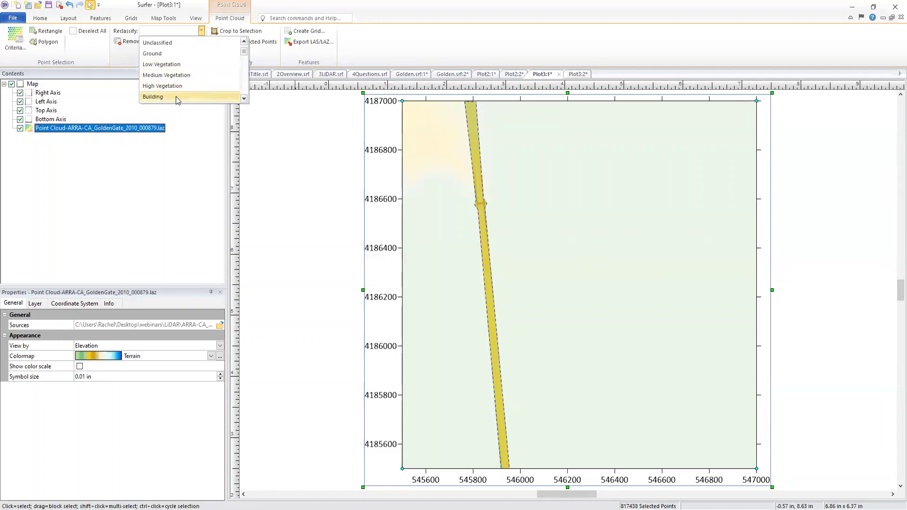
left_click(176, 97)
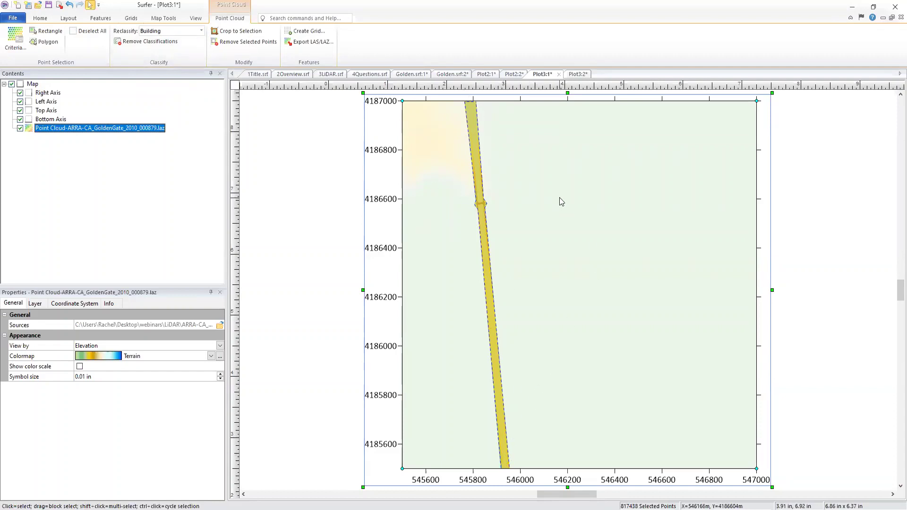
left_click(74, 36)
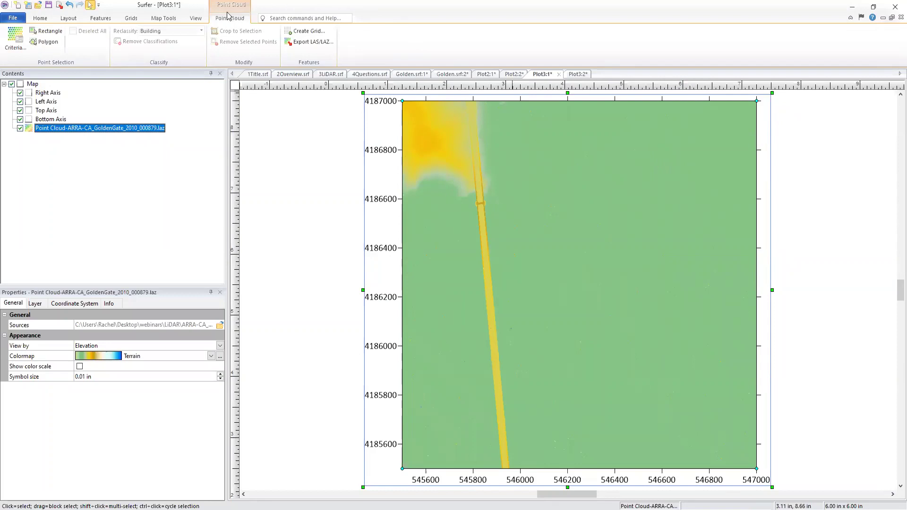
- Remove all points in a rectangle covering the water east of the bridge, then clear the selection
left_click(49, 31)
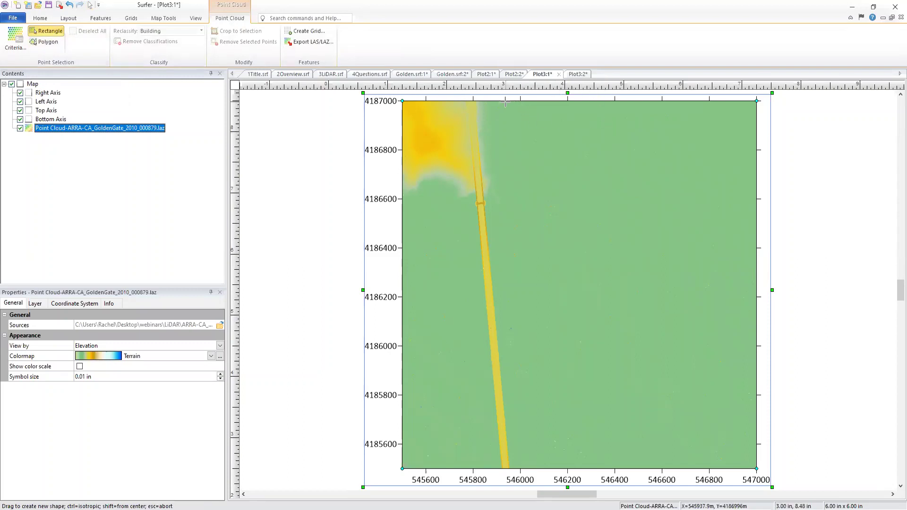
left_click_drag(511, 101, 756, 469)
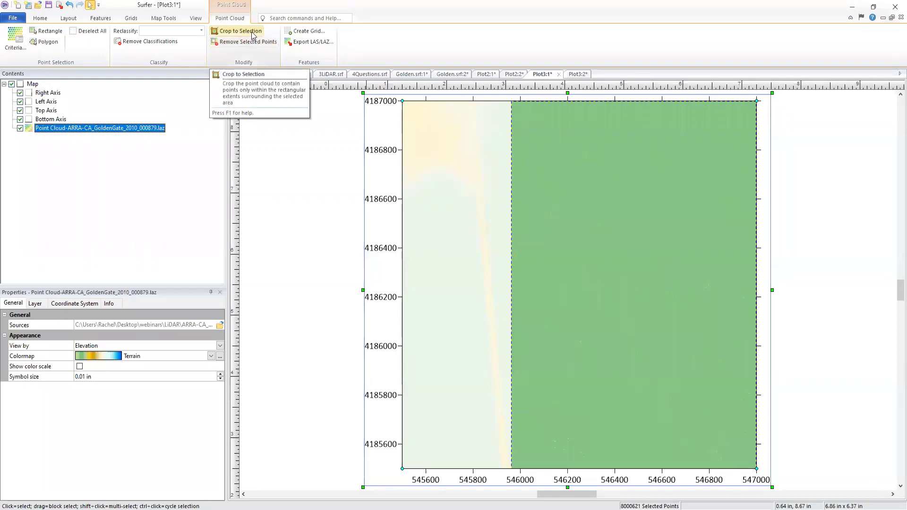
left_click(256, 44)
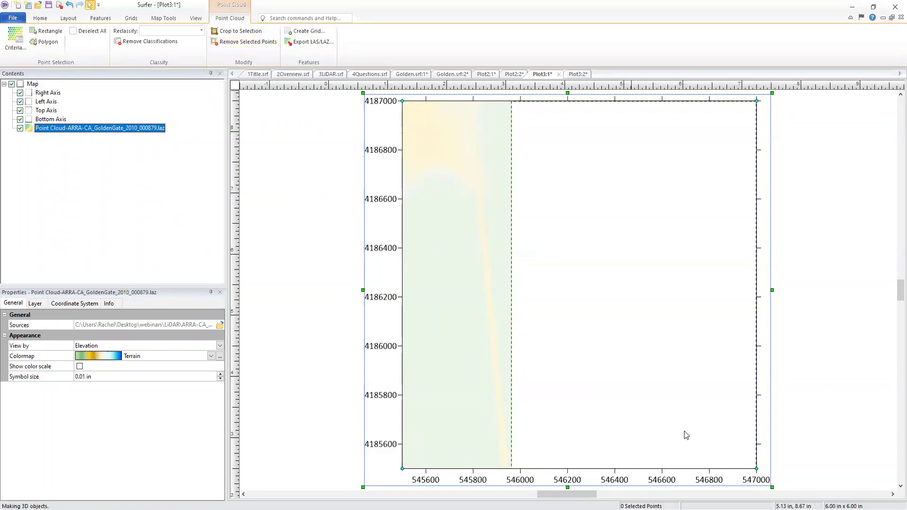
left_click(74, 35)
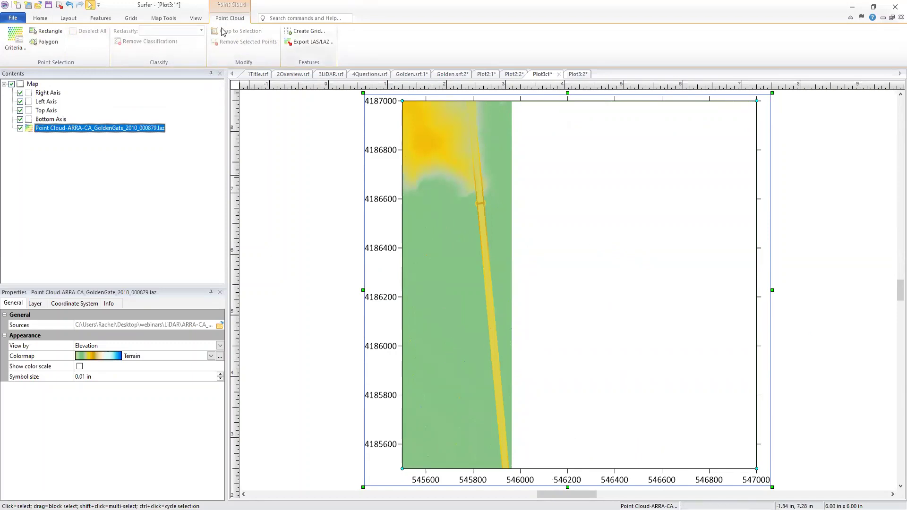
- Export the edited point cloud to the LiDAR folder as a compressed LAZ file named CROPPED_ARRA-CA_GoldenGate_2010_000879.laz
left_click(318, 45)
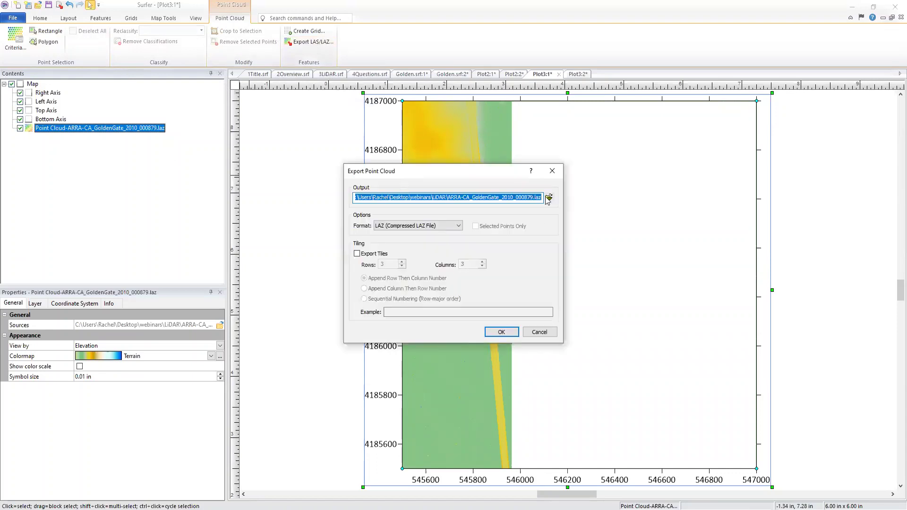
left_click(548, 198)
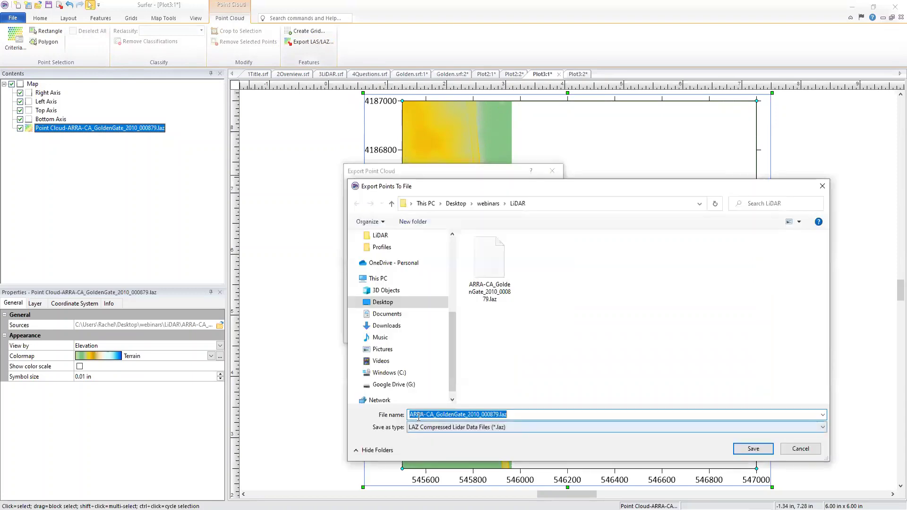
left_click(424, 415)
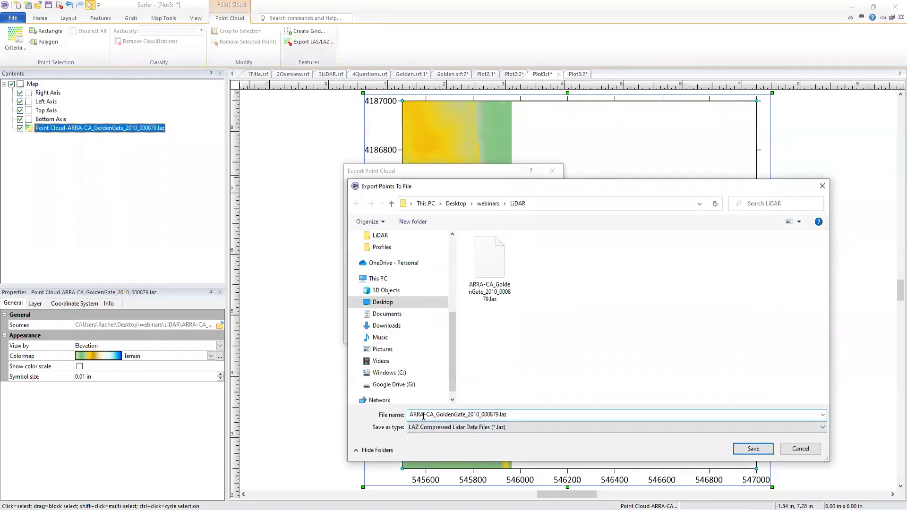
type("CROPED")
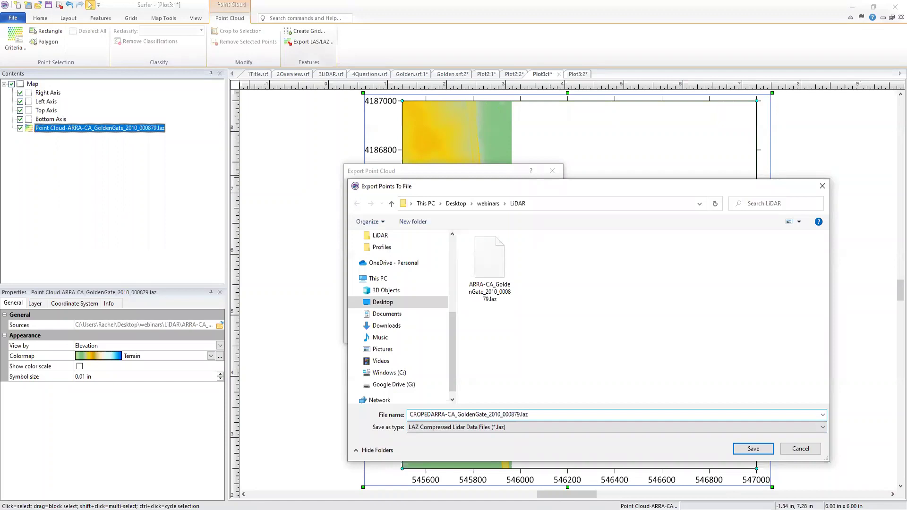
key("BackSpace")
key("BackSpace")
key("BackSpace")
type("PPED_")
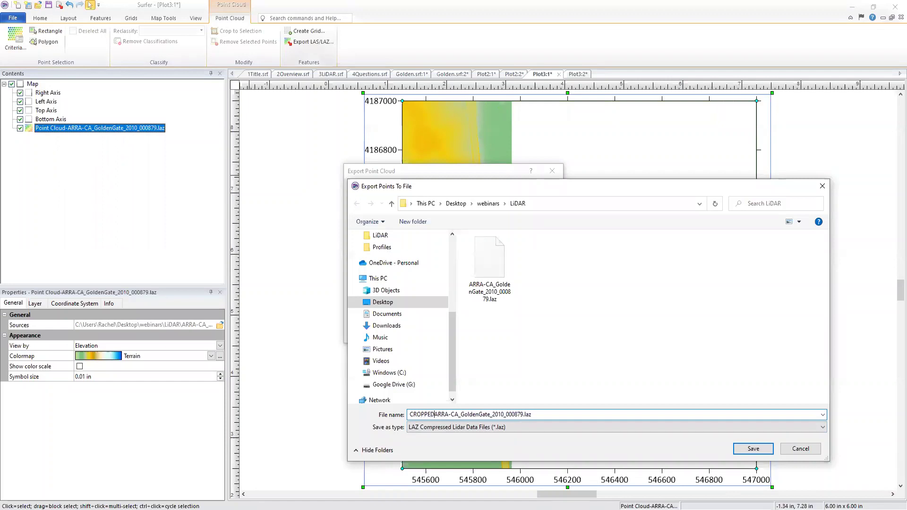
left_click(755, 450)
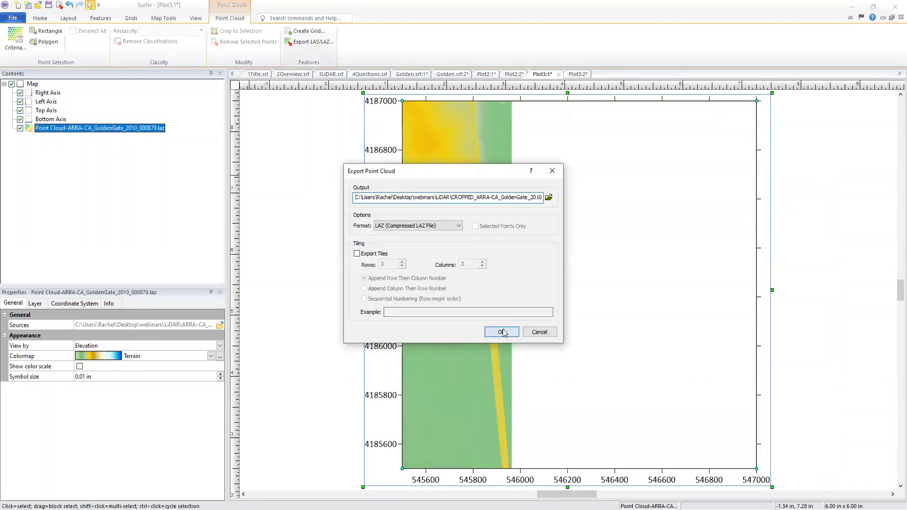
left_click(502, 332)
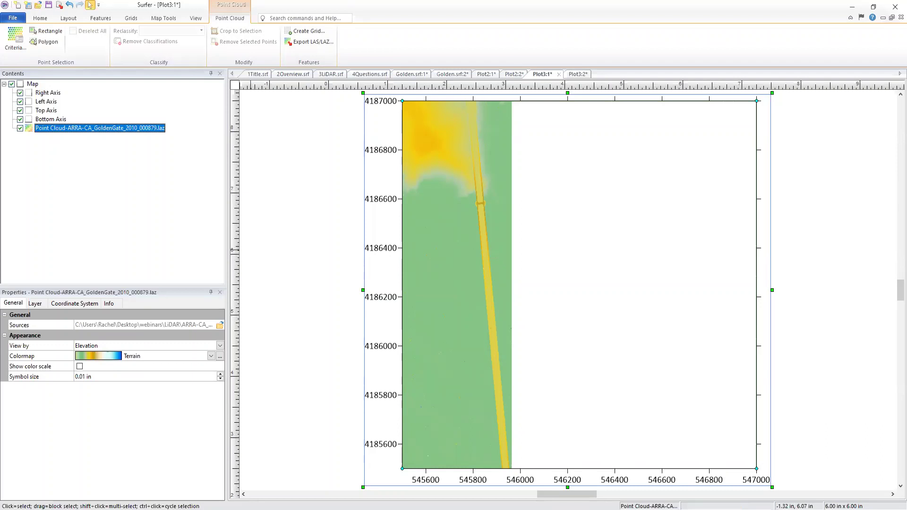
- Start gridding data in a new plot with CROPPED_ARRA-CA_GoldenGate_2010_000879.laz as the dataset
left_click(17, 4)
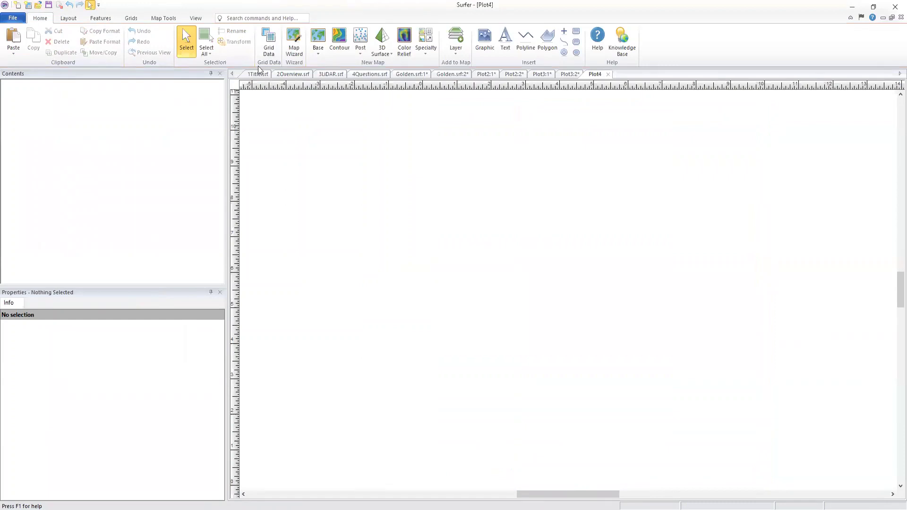
left_click(268, 40)
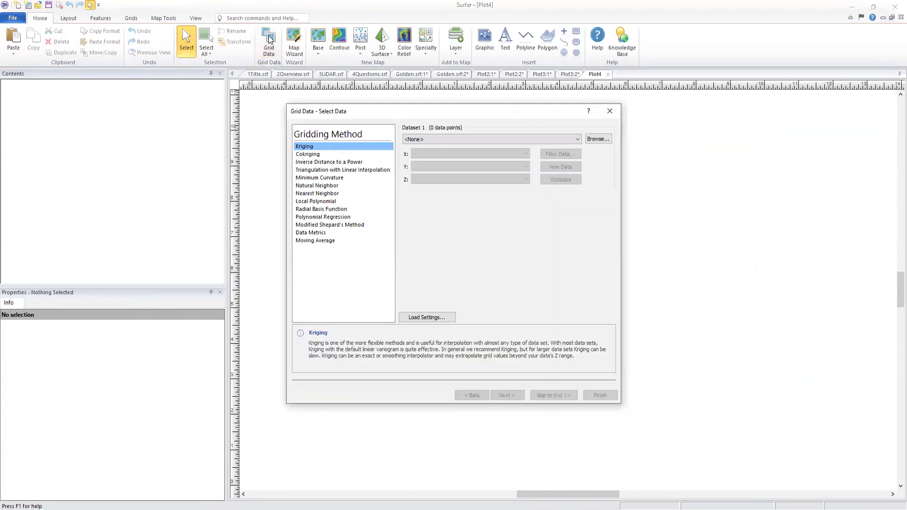
left_click(597, 140)
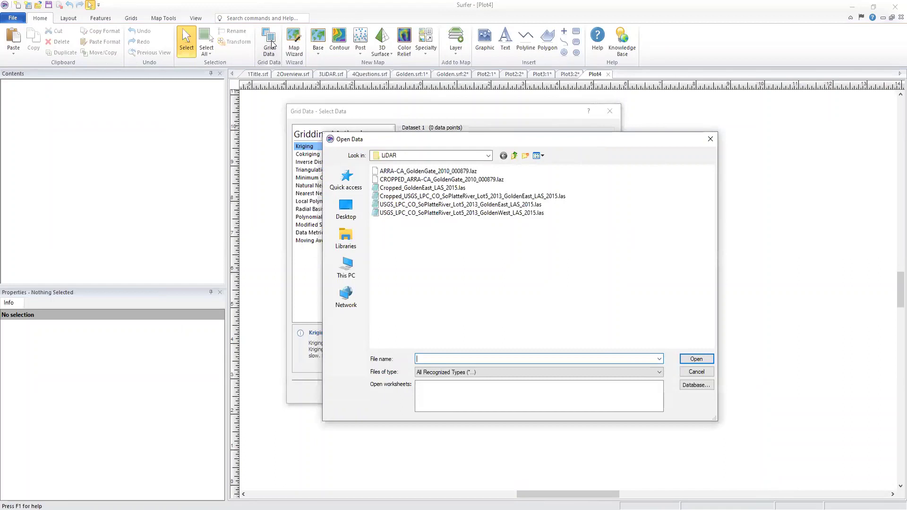
left_click(436, 180)
left_click(696, 360)
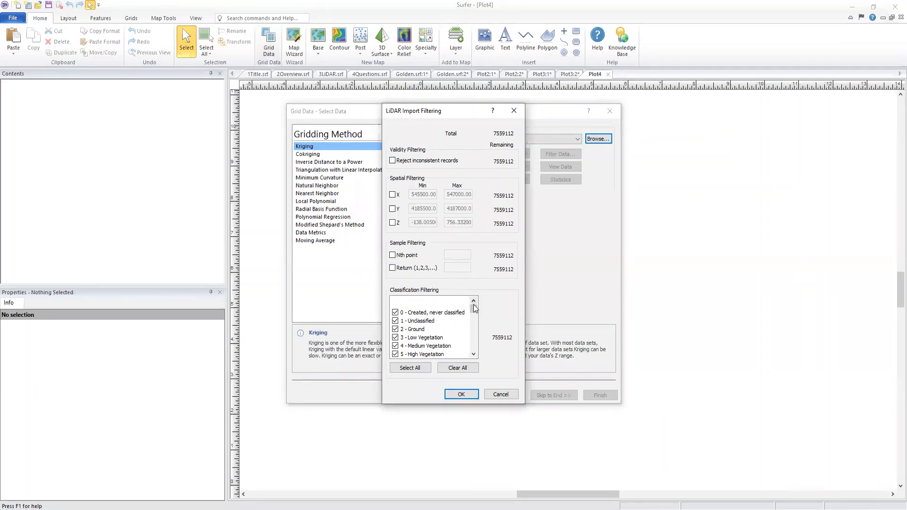
- Filter the LiDAR import so that only class 2 - Ground points are loaded for gridding
left_click(458, 369)
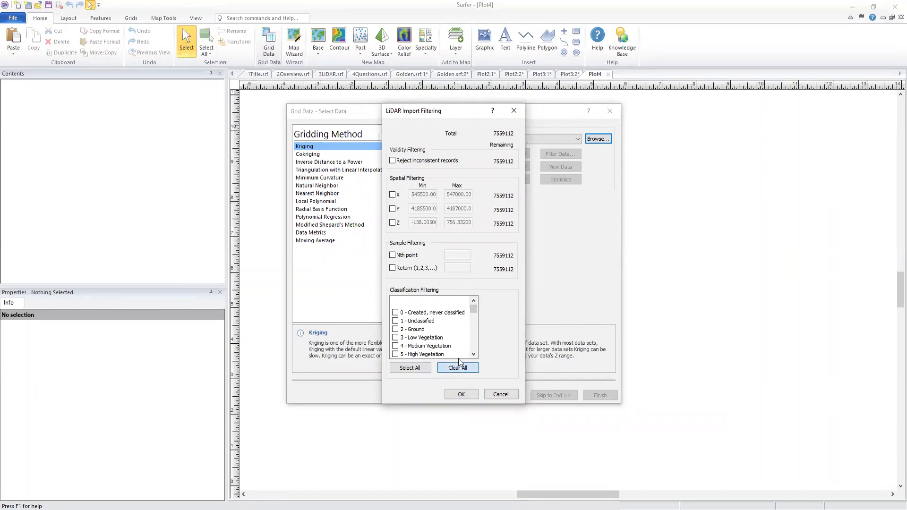
left_click(395, 329)
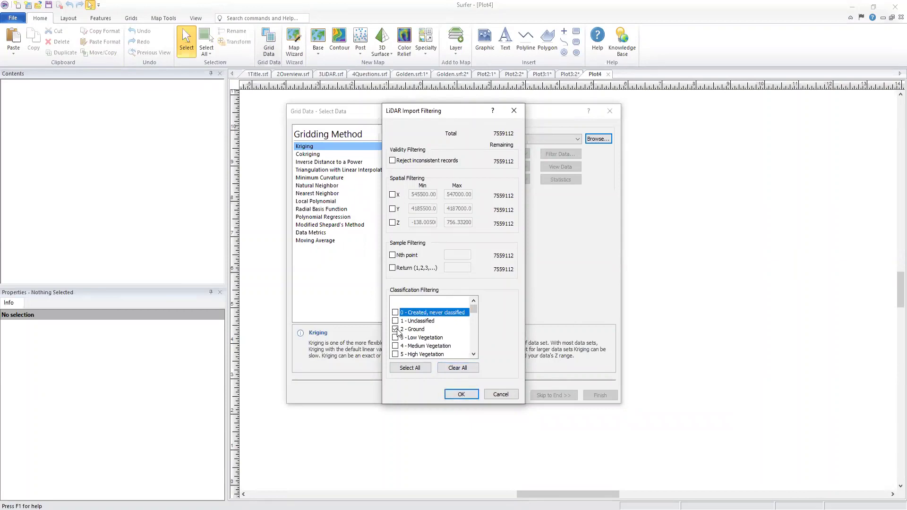
left_click(462, 395)
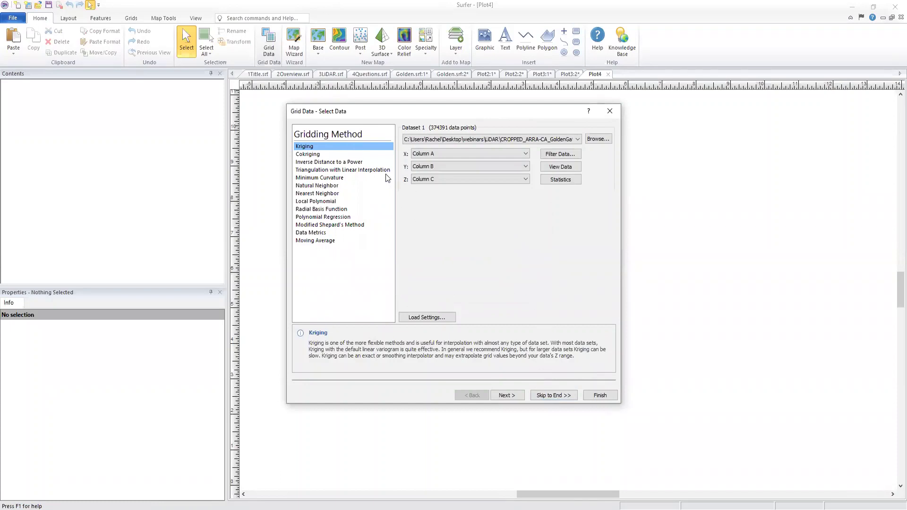
- Set the Kriging output grid spacing to 2 in both the X and Y directions
left_click(555, 395)
left_click(428, 164)
left_click_drag(428, 164, 481, 163)
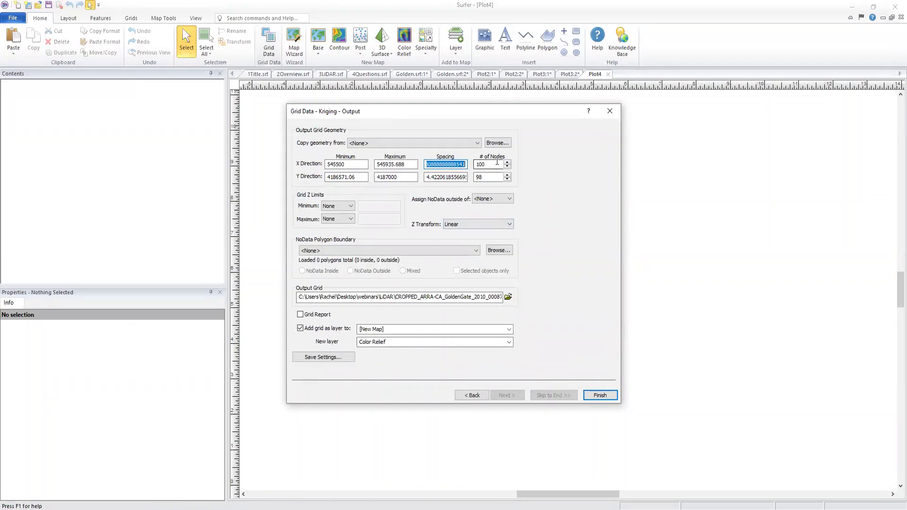
type("2")
left_click_drag(427, 177, 494, 180)
type("2")
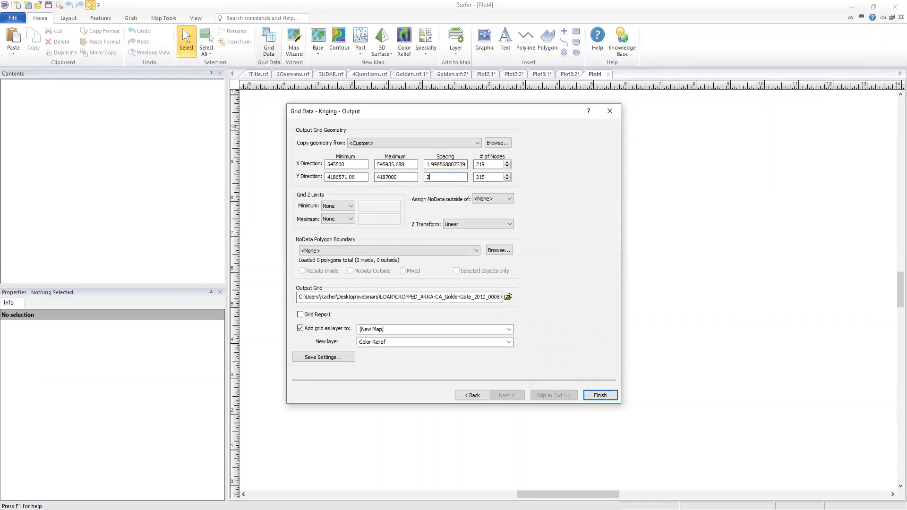
left_click(447, 164)
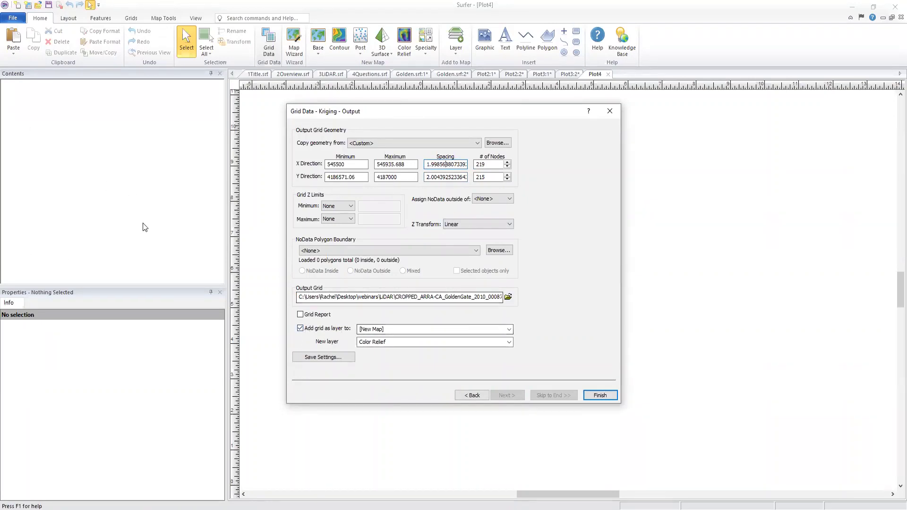
- Choose Contour as the new map's layer type and generate the grid from the ground points
left_click(402, 343)
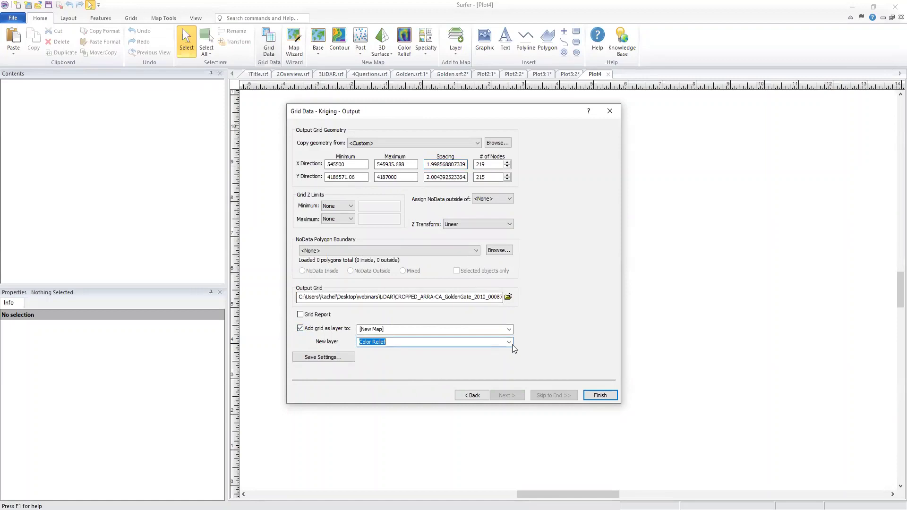
left_click(509, 342)
left_click(407, 358)
left_click(614, 397)
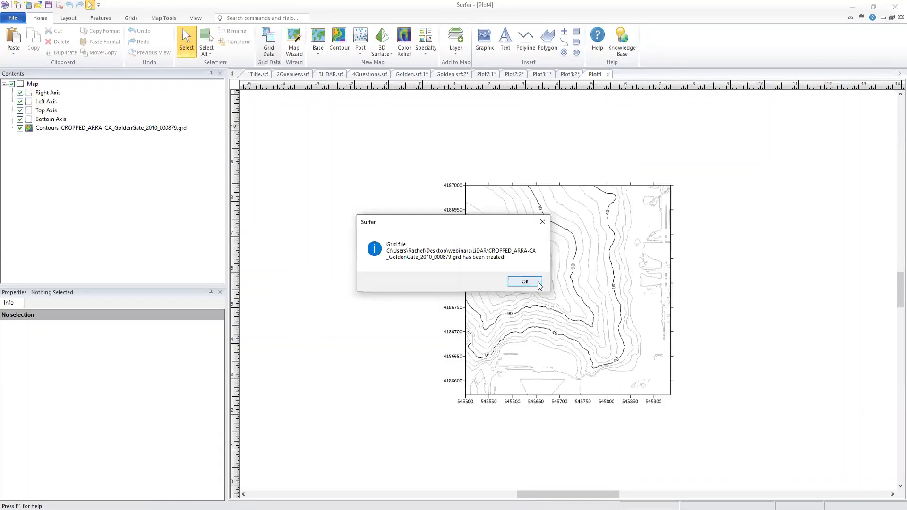
left_click(524, 281)
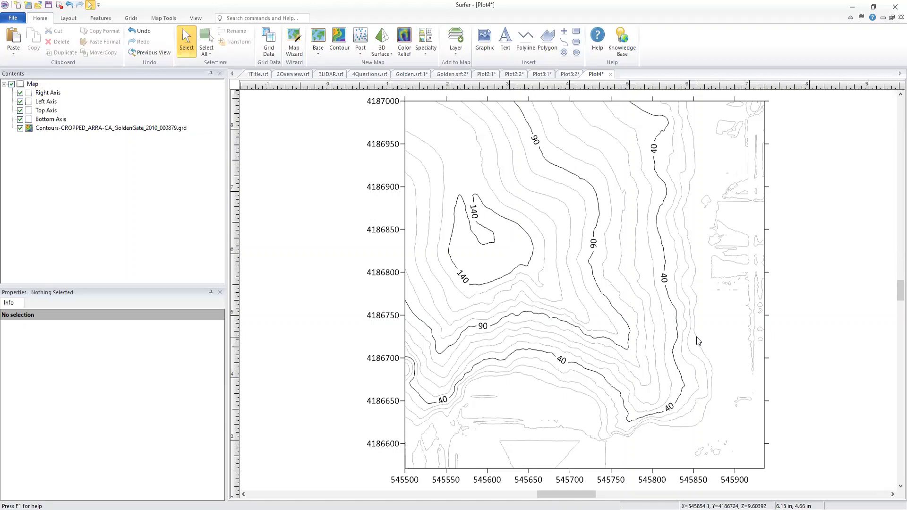
- Add NoData Polygon.gsb from the LiDAR folder to the contour map as a base layer, adjusting the map limits to include it
left_click(31, 85)
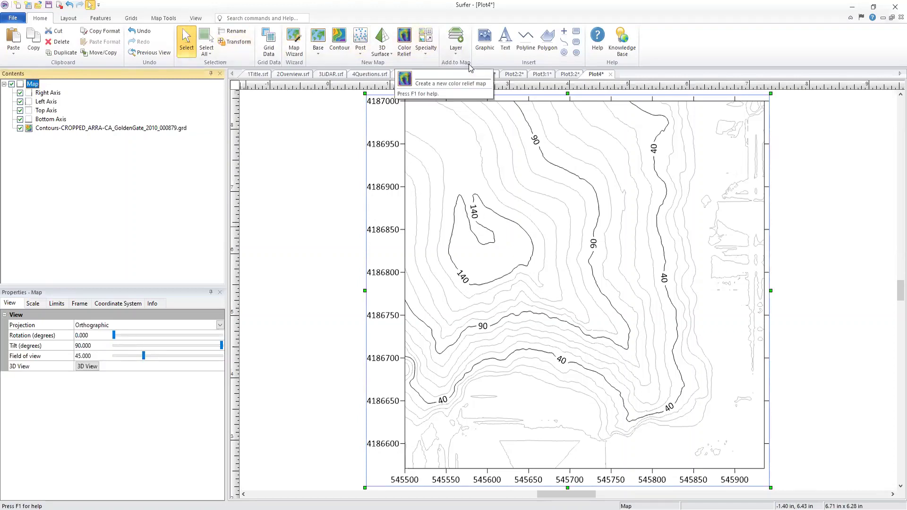
left_click(458, 53)
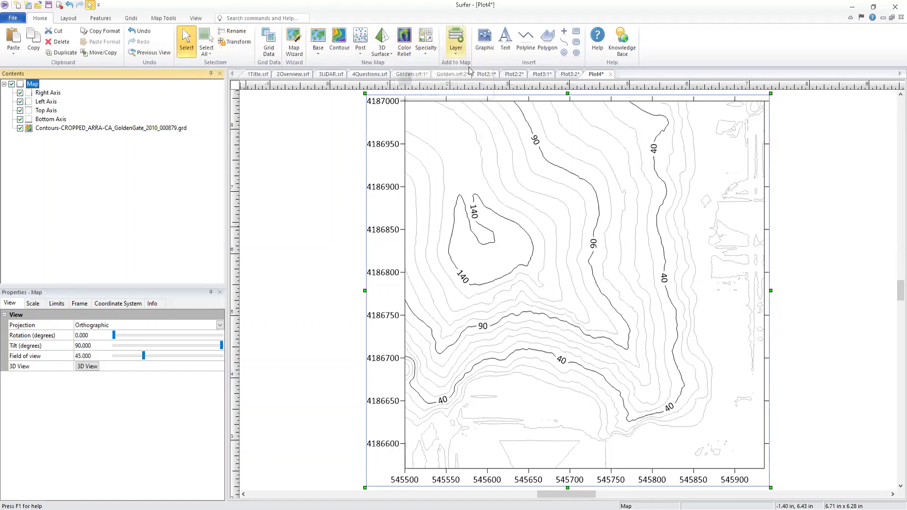
left_click(468, 65)
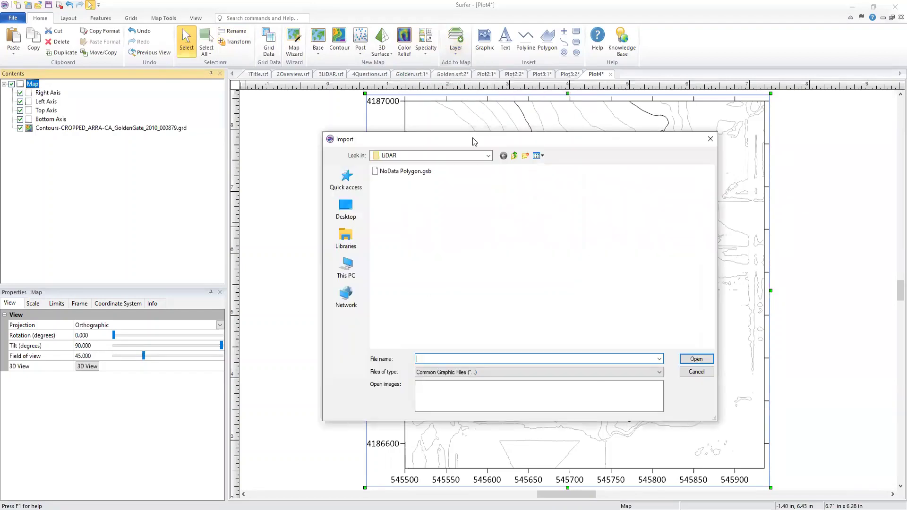
left_click(423, 175)
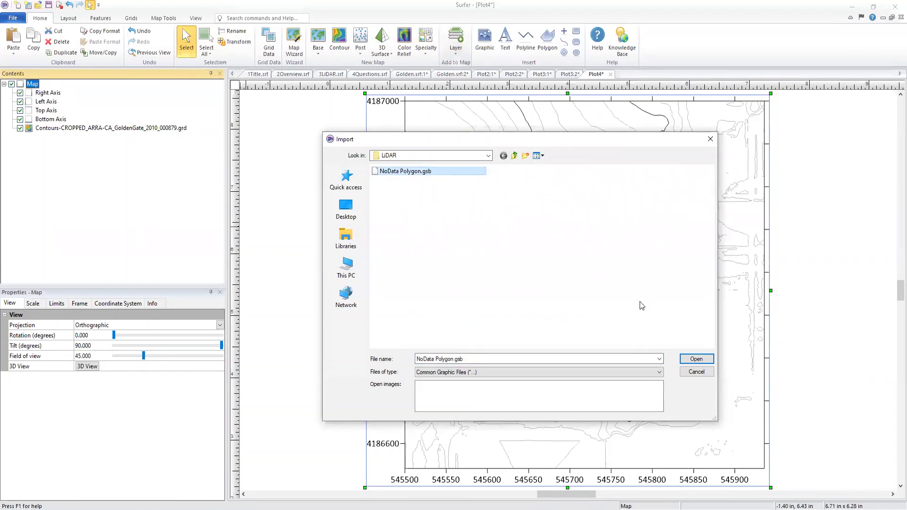
left_click(695, 360)
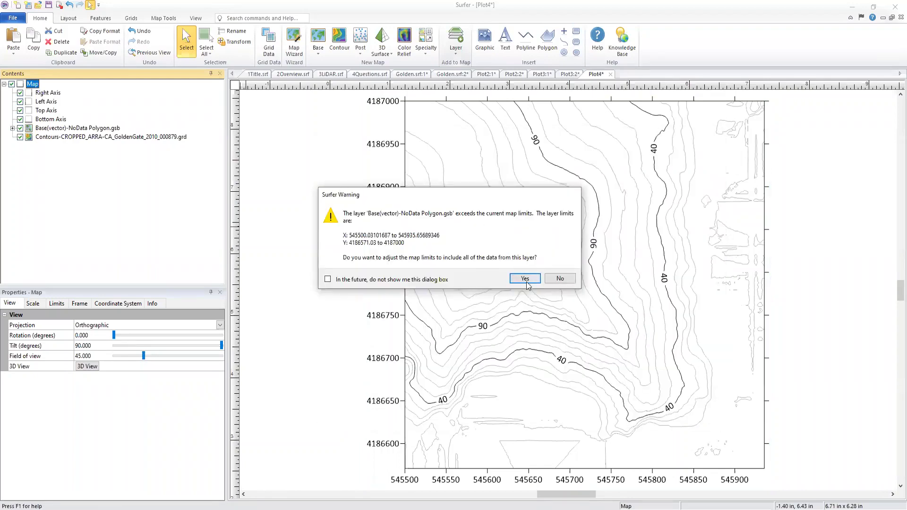
left_click(525, 279)
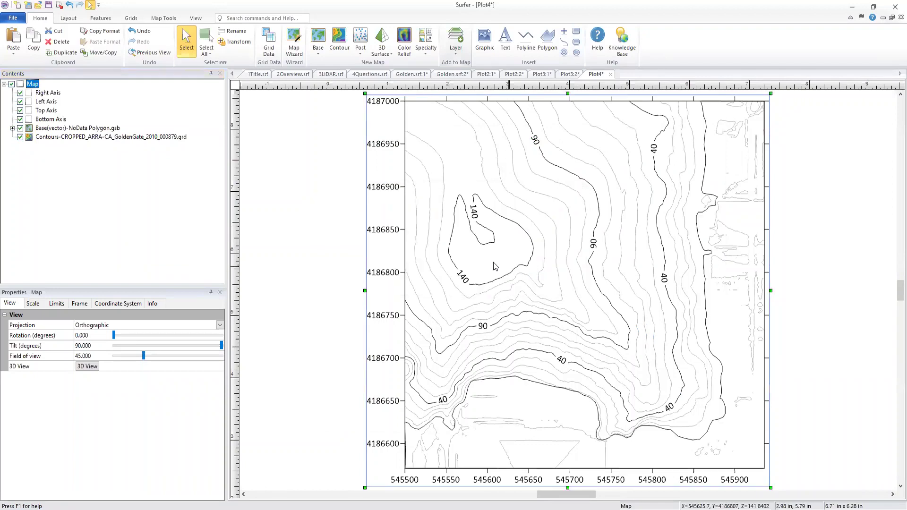
- Hide the contour layer to examine the NoData polygon's outline, and show the contours again
left_click(65, 132)
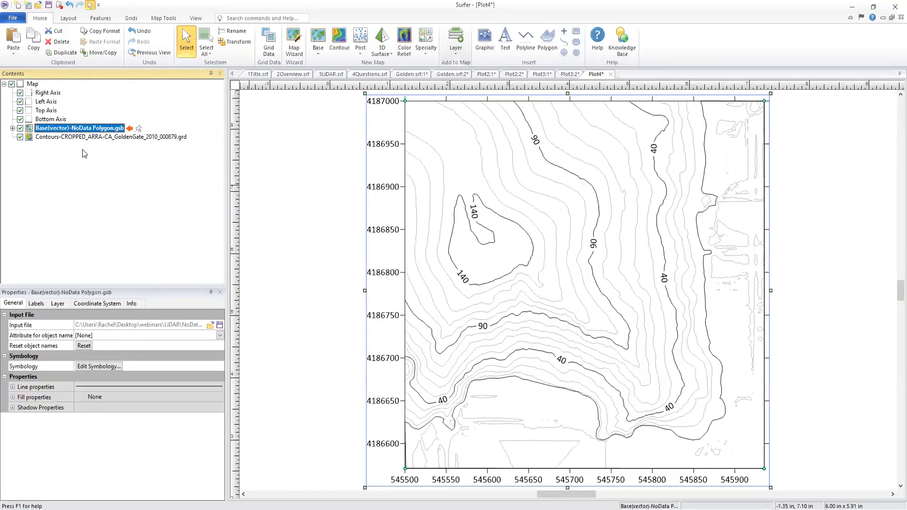
left_click(20, 137)
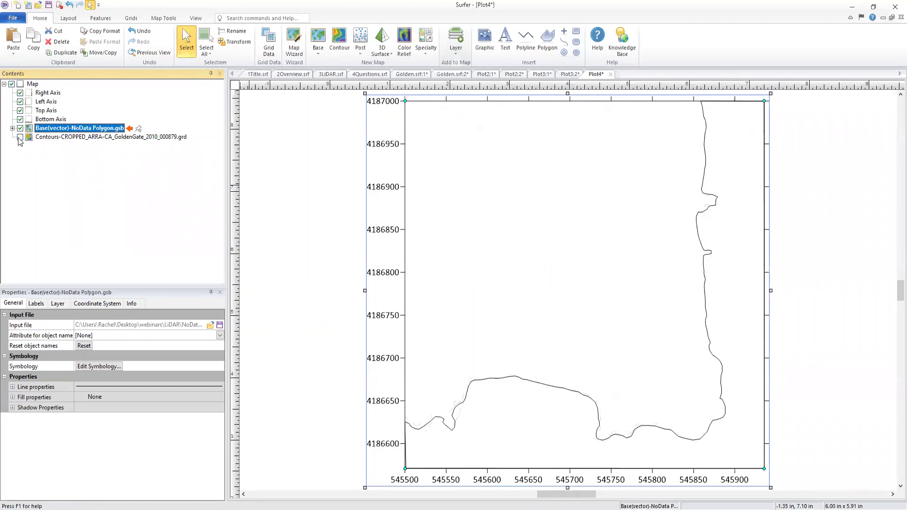
left_click(19, 137)
left_click(20, 137)
left_click(20, 137)
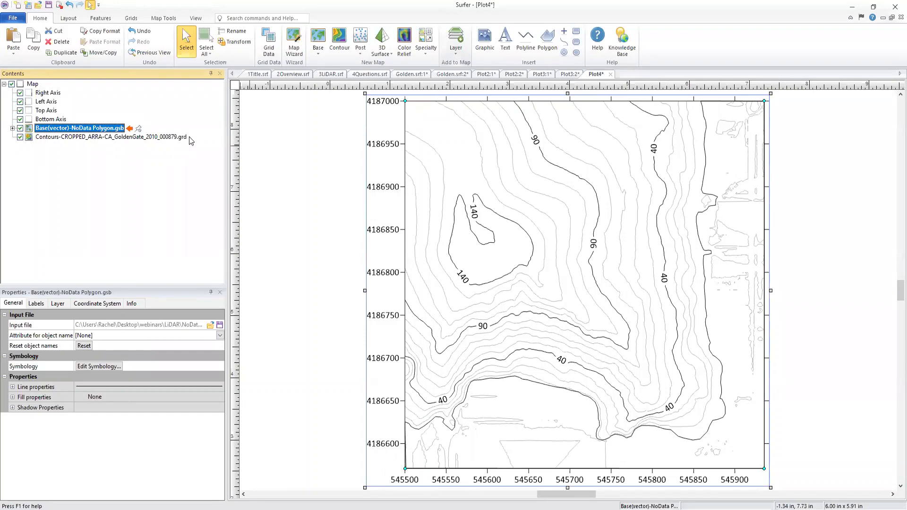
- Set up Assign NoData with the CROPPED_ARRA-CA_GoldenGate_2010_000879.grd contours as input grid and the NoData Polygon base layer as boundary, using NoData Inside
left_click(131, 18)
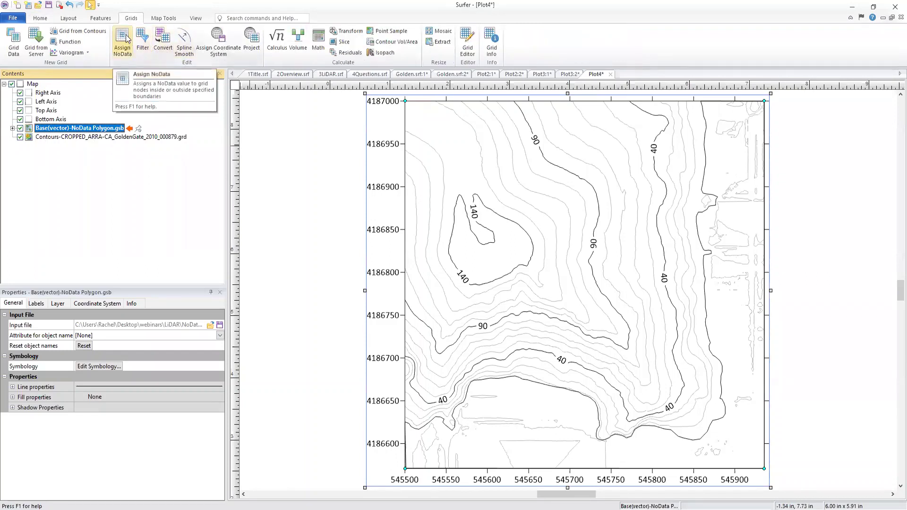
left_click(127, 39)
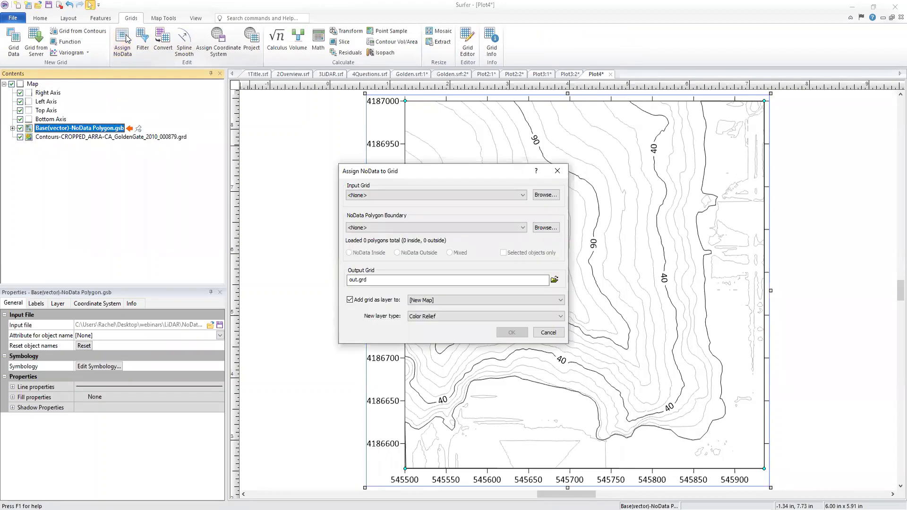
left_click(522, 195)
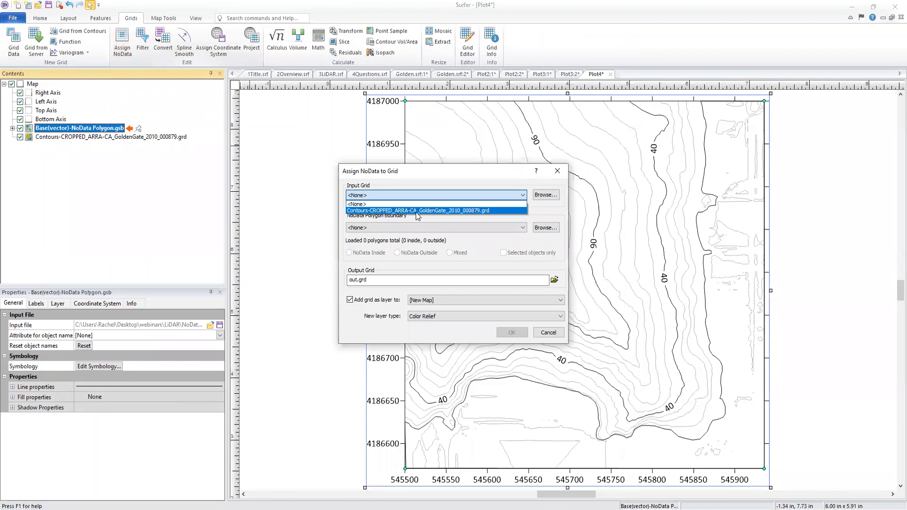
left_click(416, 211)
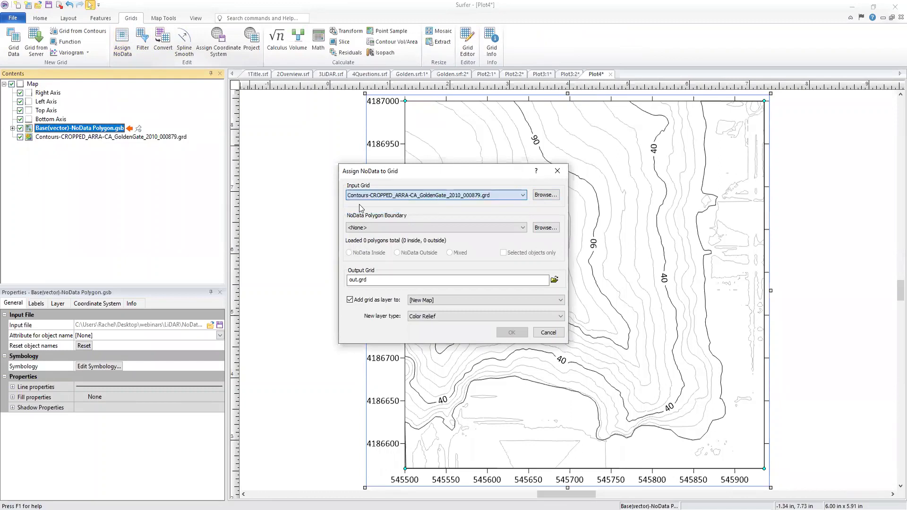
left_click(399, 227)
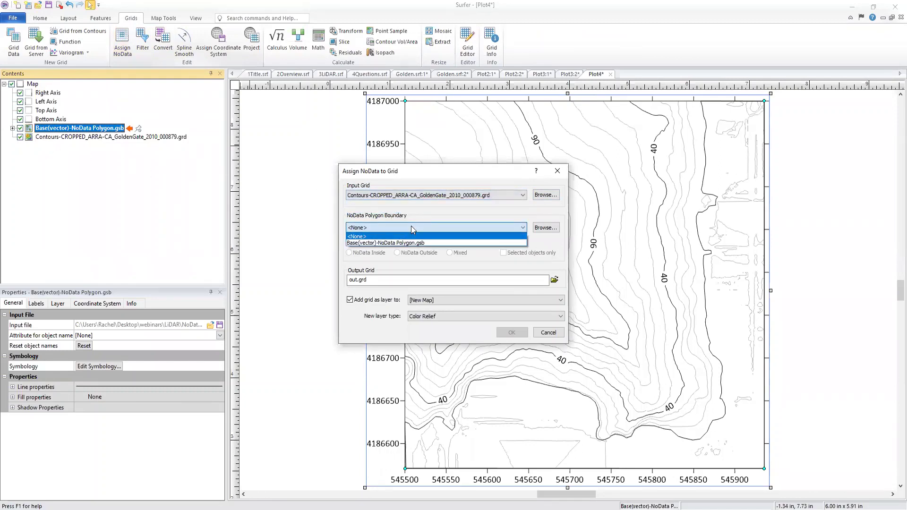
left_click(429, 244)
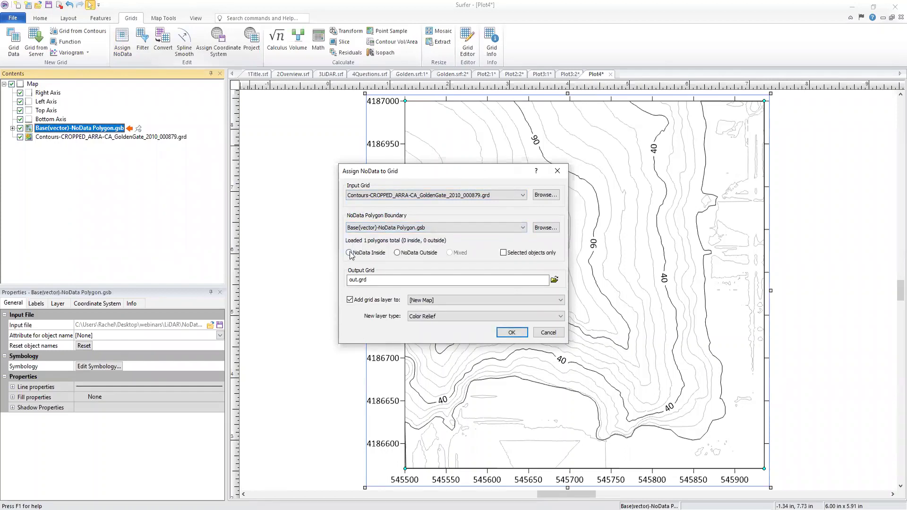
left_click(349, 253)
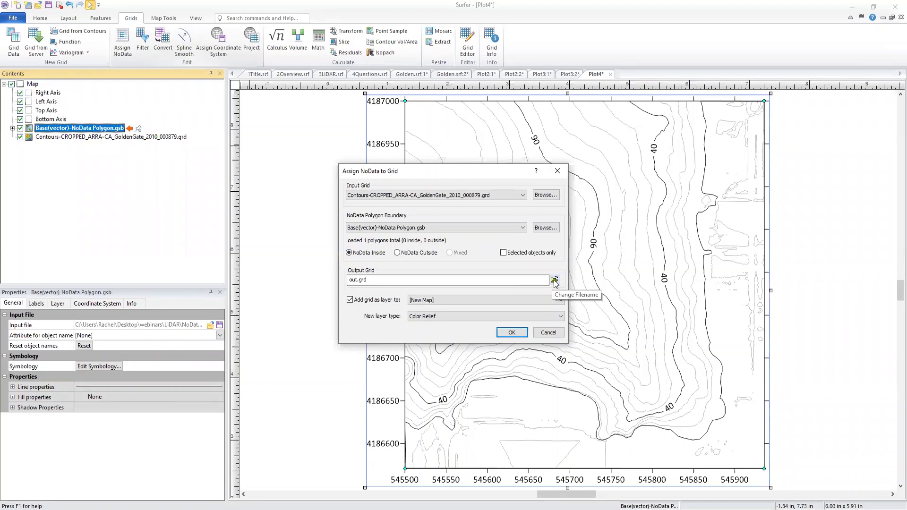
- Name the output grid NoData.grd in the LiDAR folder
left_click(408, 415)
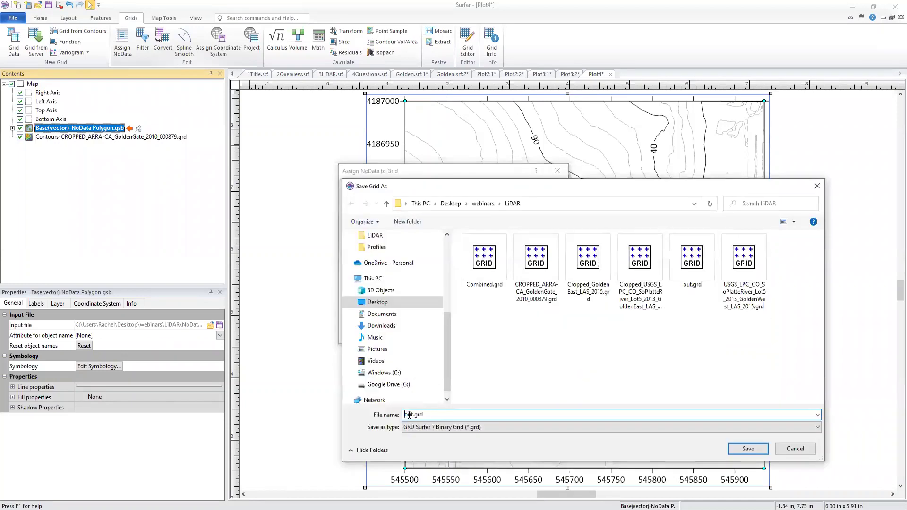
left_click_drag(405, 414, 397, 415)
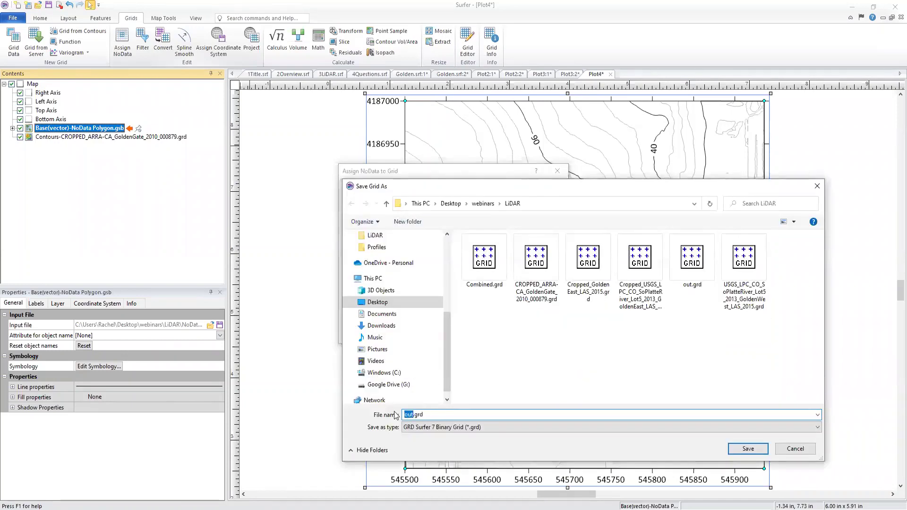
type("NoData")
left_click(748, 449)
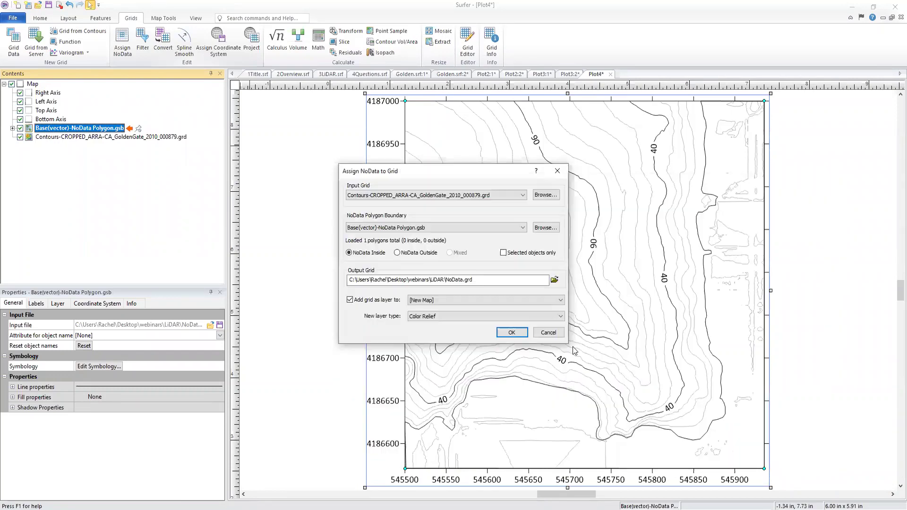
- Add the output grid to the existing Map as a Color Relief layer and run the NoData assignment
left_click(442, 301)
left_click(433, 316)
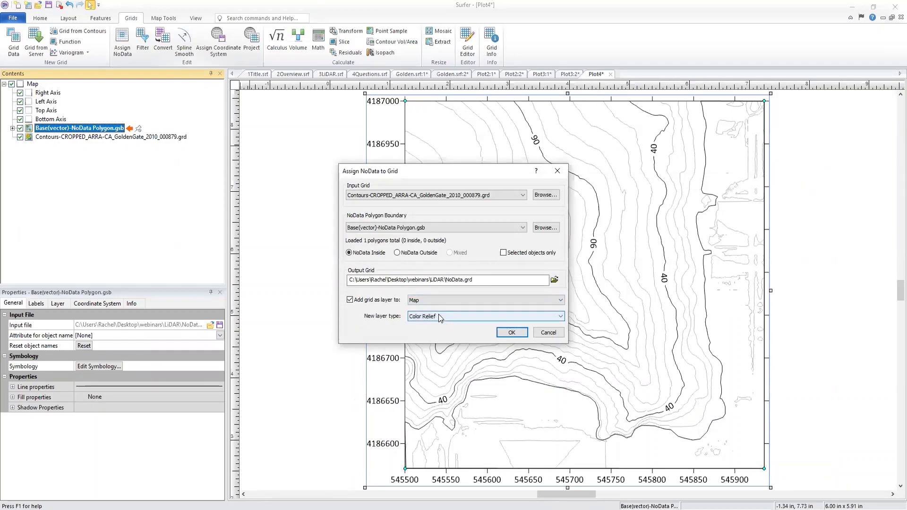
left_click(438, 316)
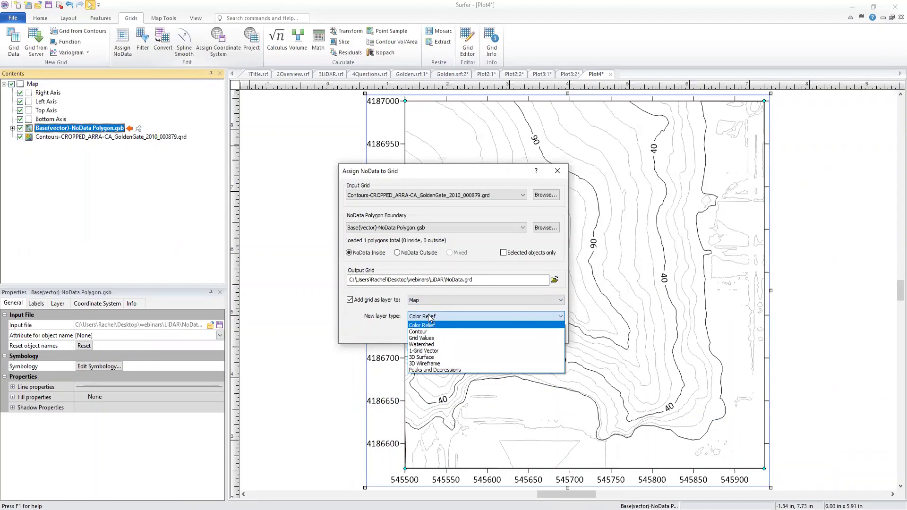
left_click(436, 325)
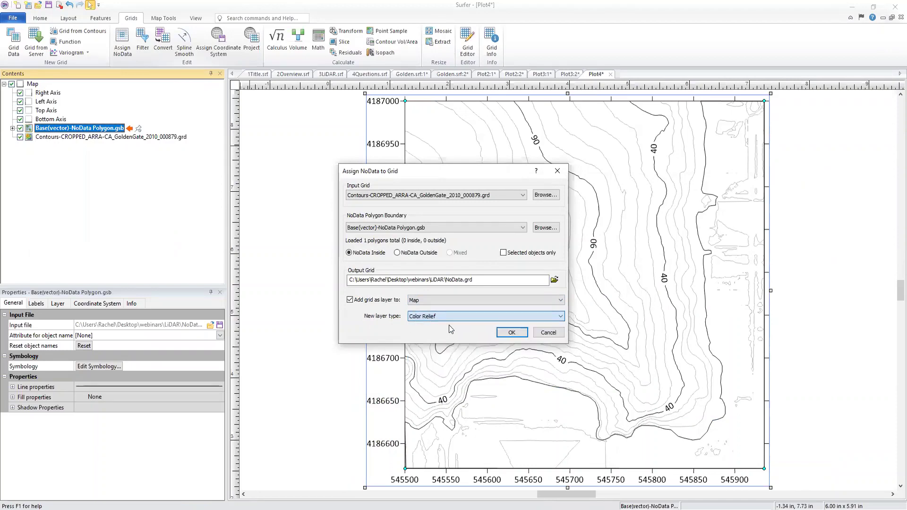
left_click(509, 333)
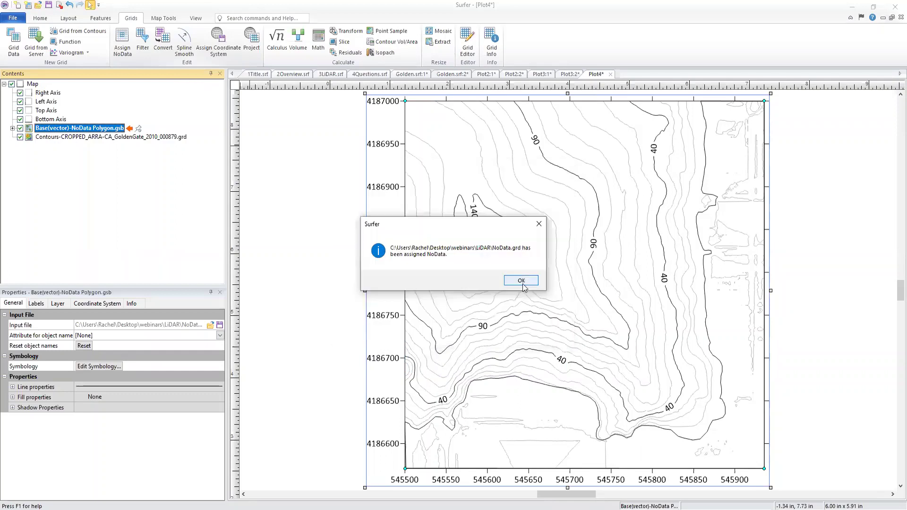
left_click(523, 285)
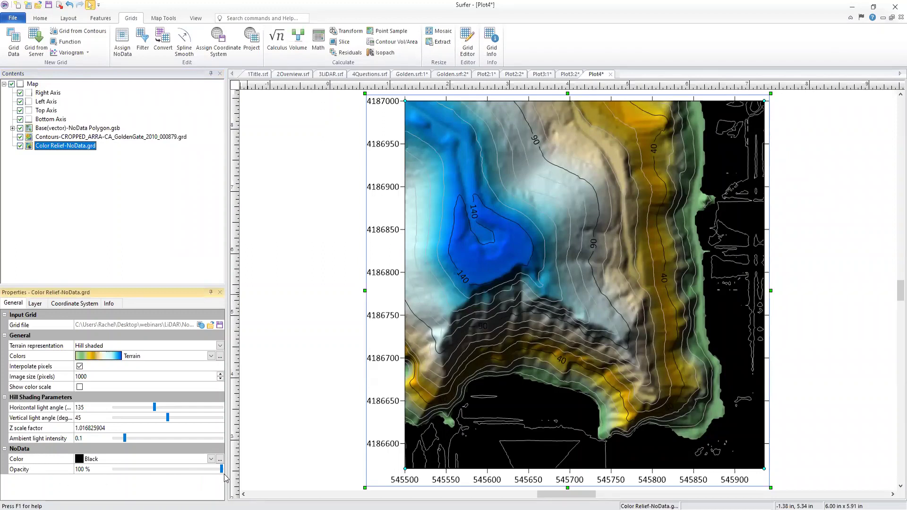
- Set the color relief layer's NoData opacity to 0 % and hide the contour layer
left_click_drag(222, 470, 109, 469)
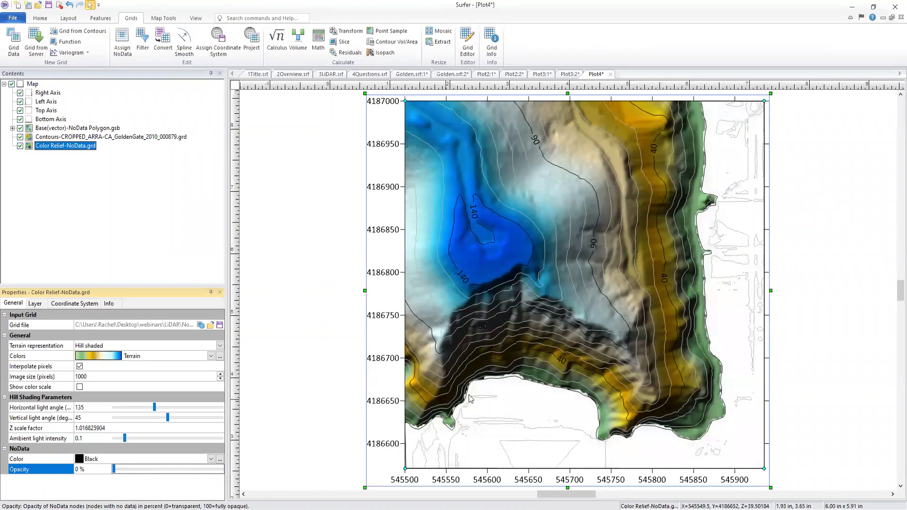
left_click(20, 137)
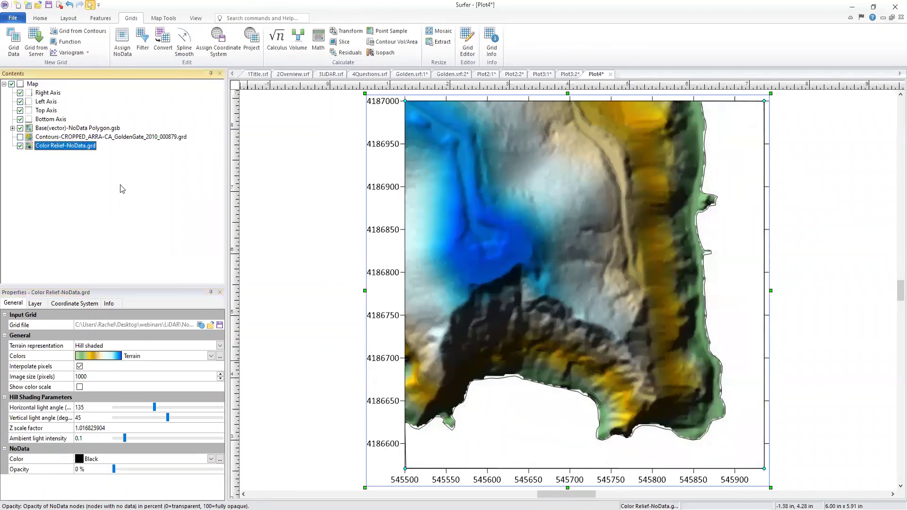
- Hide the NoData Polygon base layer and open the Map in a 3D view
left_click(20, 128)
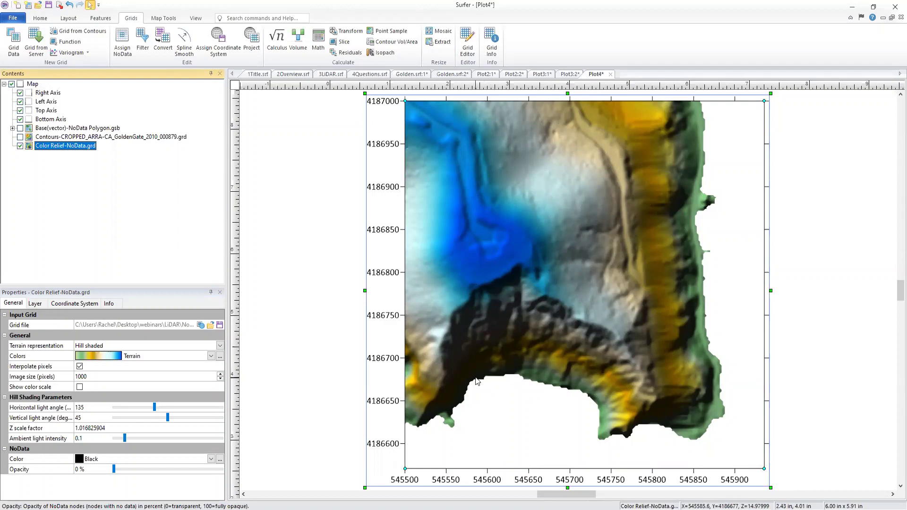
left_click(33, 85)
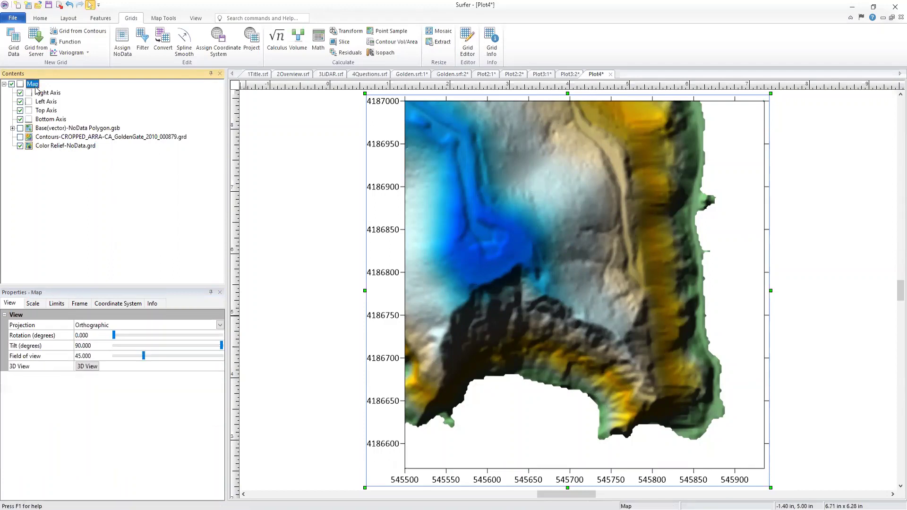
left_click(91, 367)
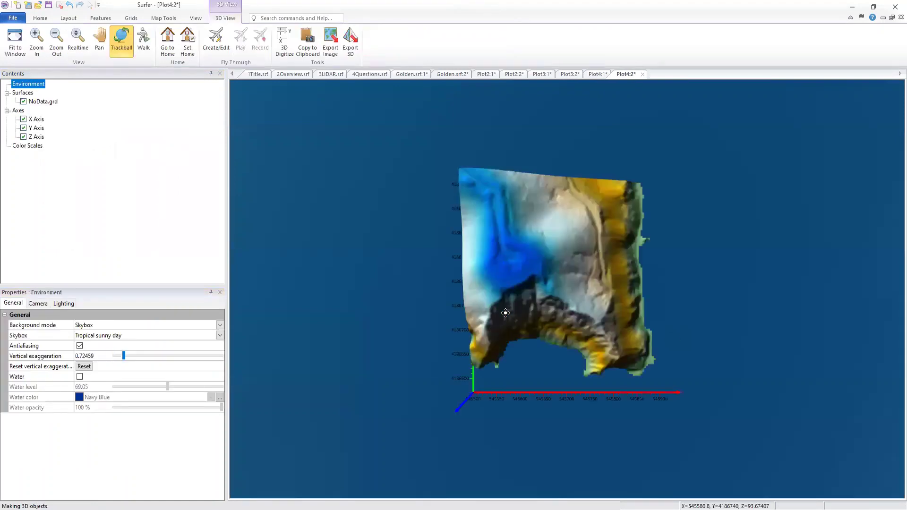
- Turn on the water plane in the 3D environment and set its water level to 0
left_click_drag(505, 313, 480, 289)
scroll(593, 318, "up", 5)
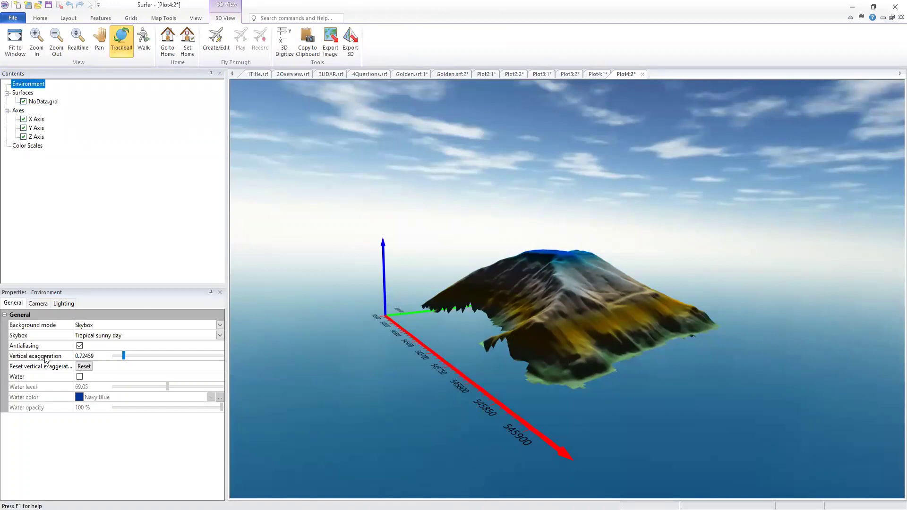
left_click(79, 376)
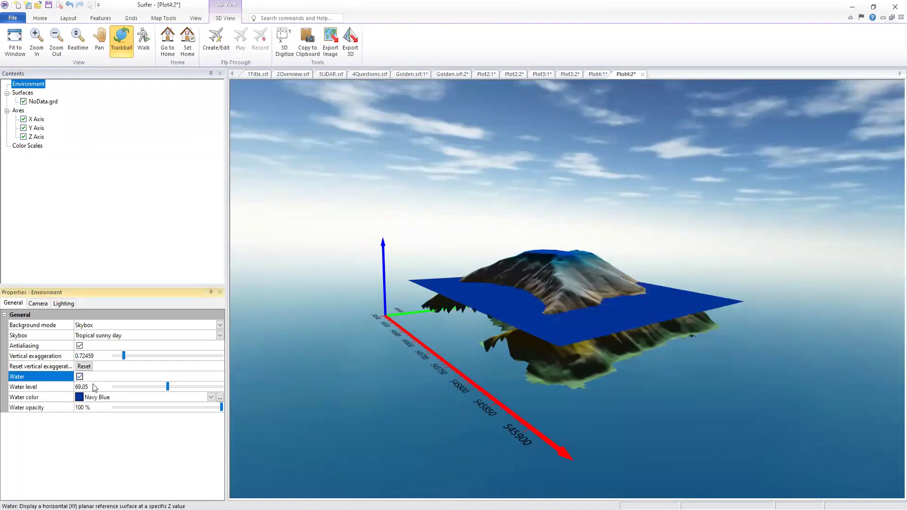
left_click(75, 388)
type("0")
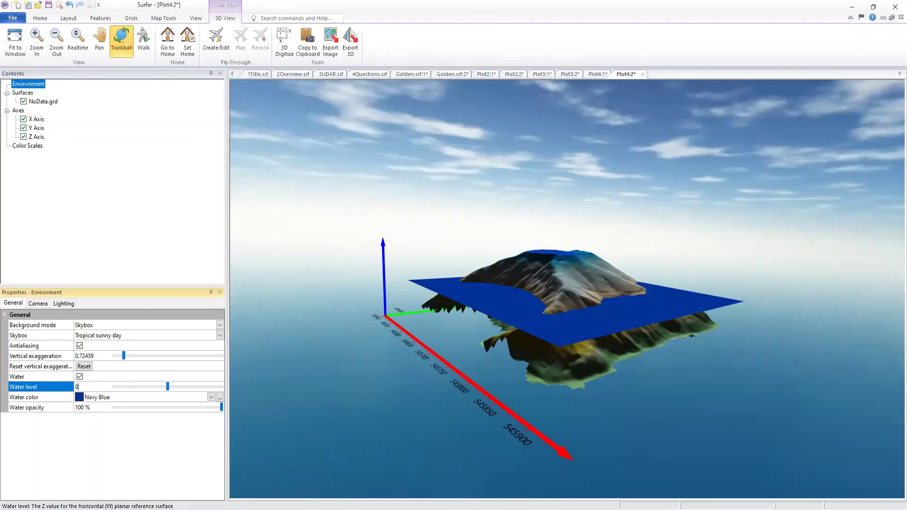
key("Return")
left_click_drag(601, 293, 576, 310)
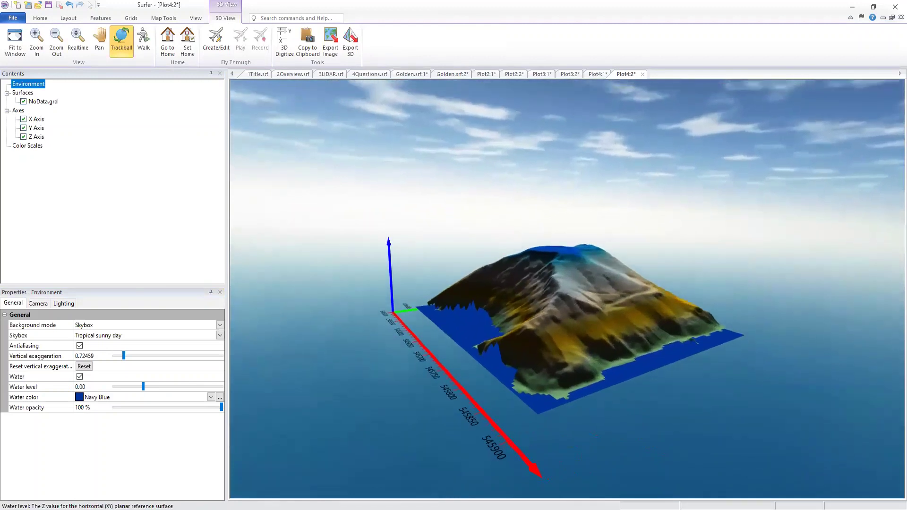
left_click_drag(599, 364, 603, 354)
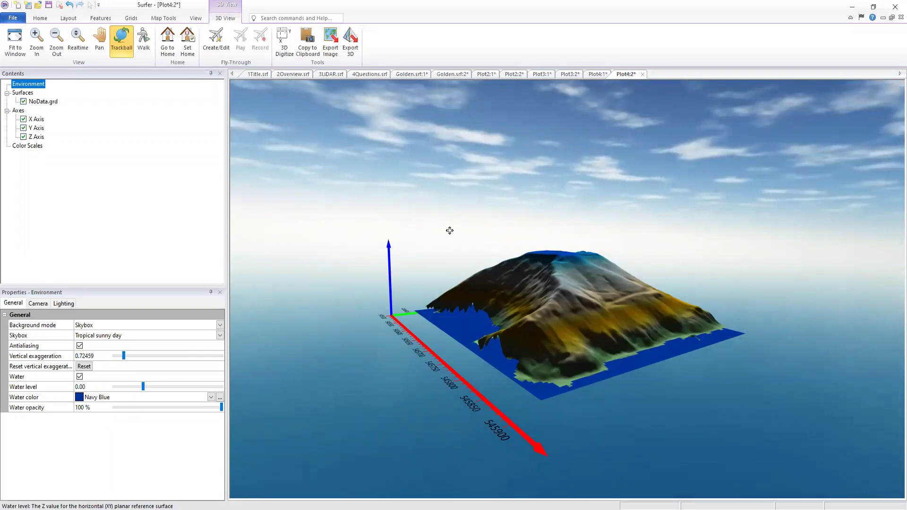
- Return to the 2D plot and add CROPPED_ARRA-CA_GoldenGate_2010_000879.laz to the Map as a Point Cloud layer
left_click(597, 74)
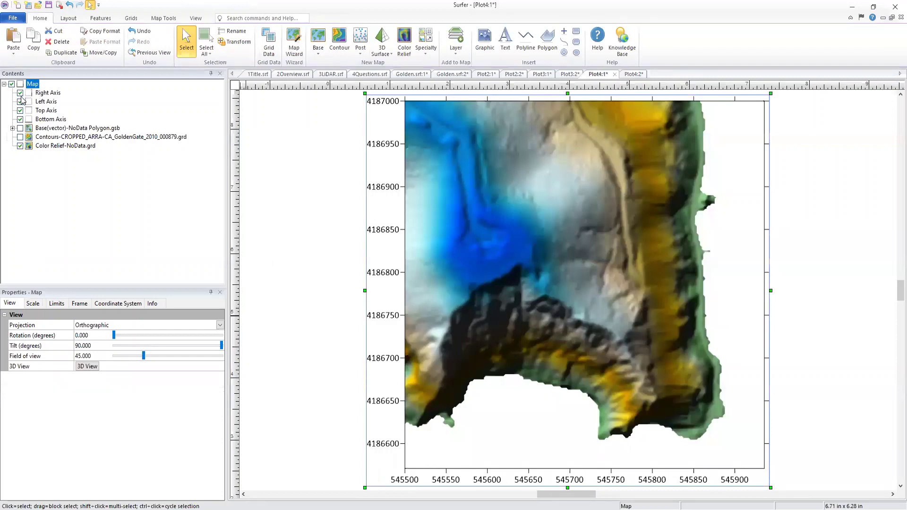
left_click(65, 146)
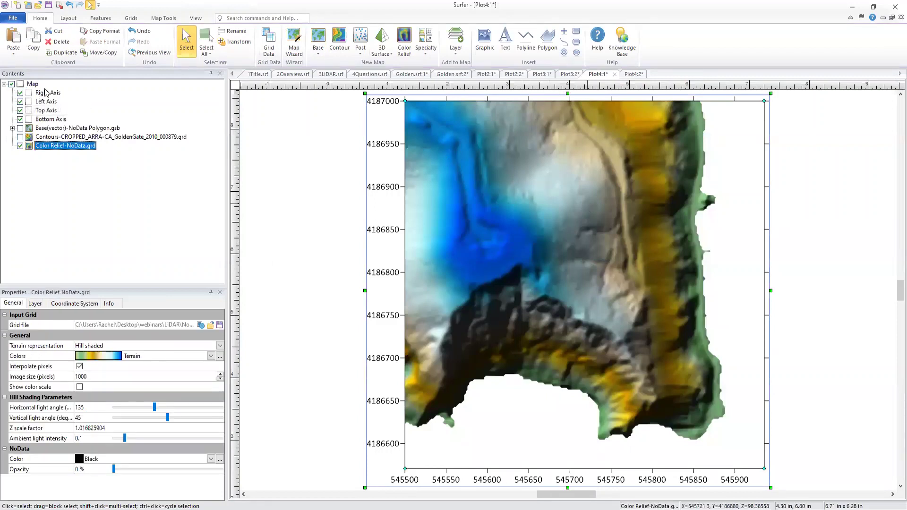
left_click(32, 84)
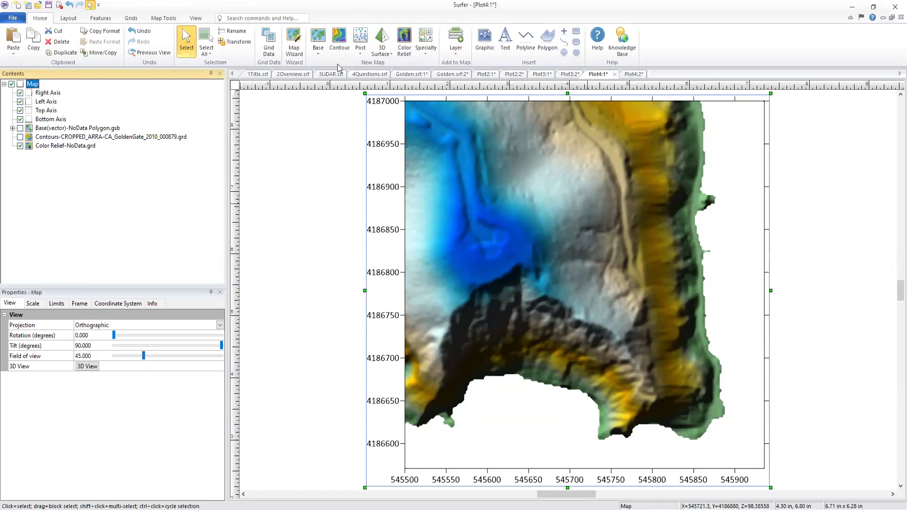
left_click(456, 42)
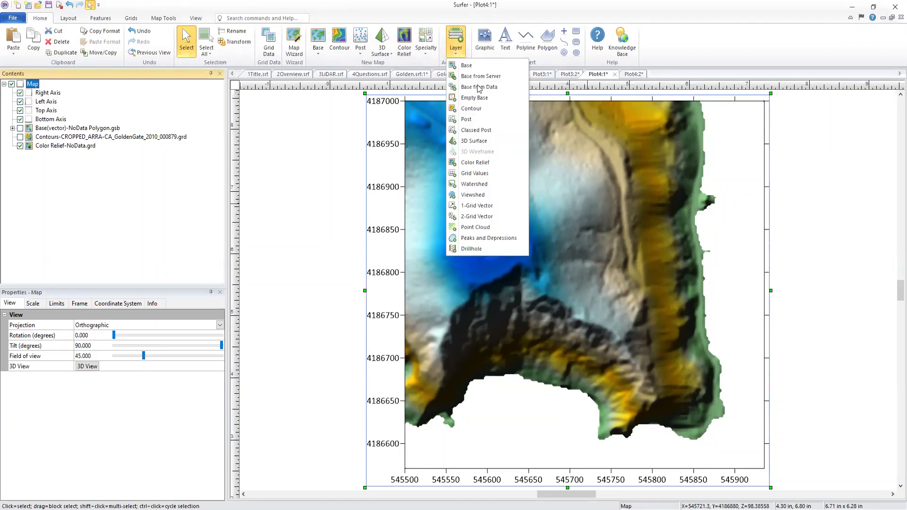
left_click(486, 226)
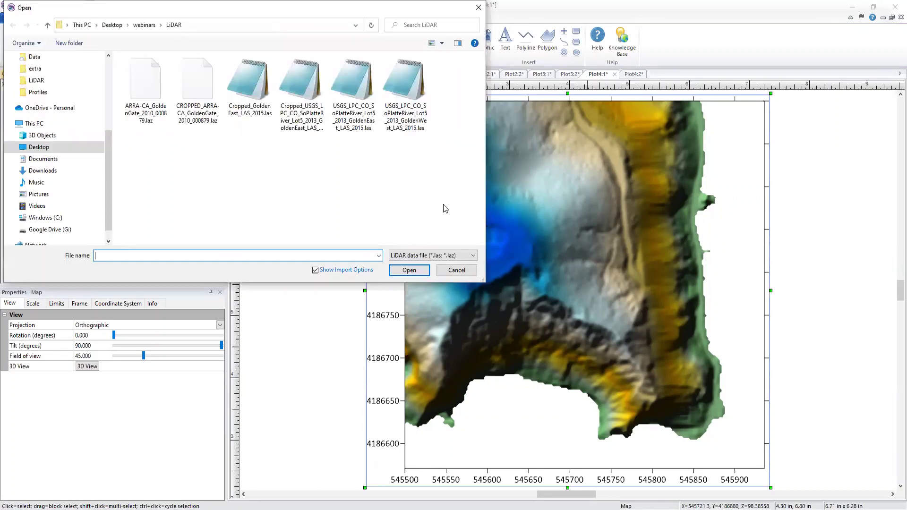
left_click(203, 92)
left_click(415, 273)
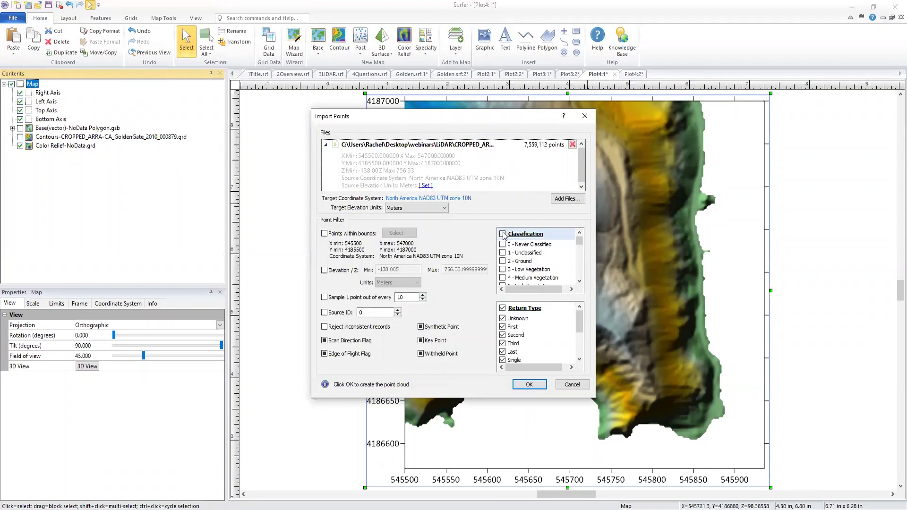
- Import only the 6 - Building classification and adjust the map limits to include all of the point cloud layer's data
left_click(579, 281)
left_click(579, 281)
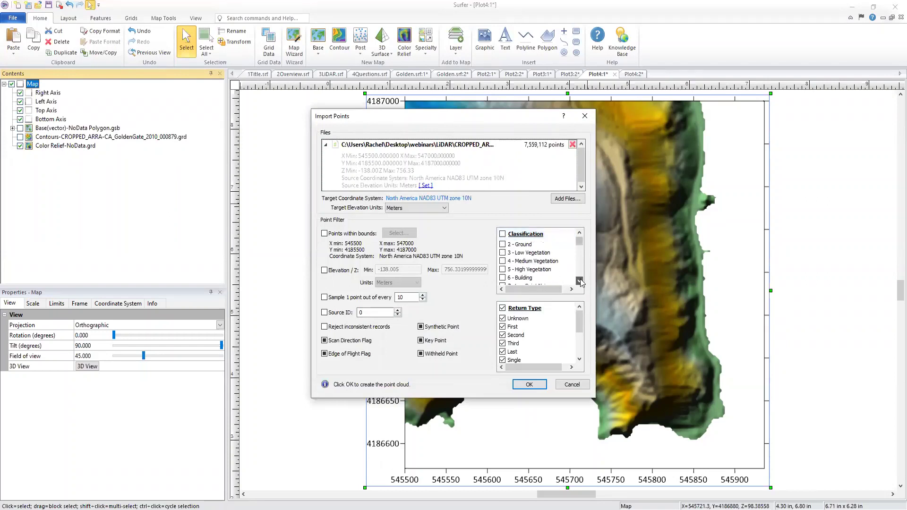
left_click(503, 277)
left_click(526, 387)
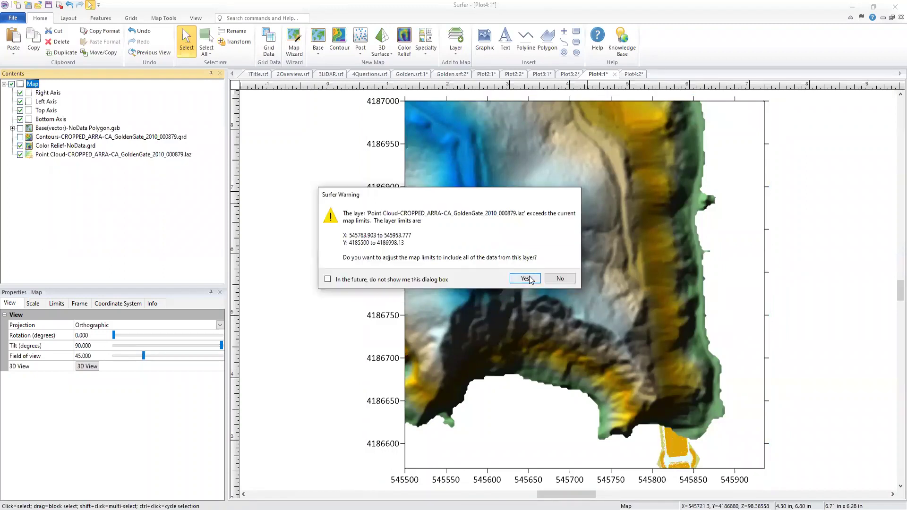
left_click(534, 281)
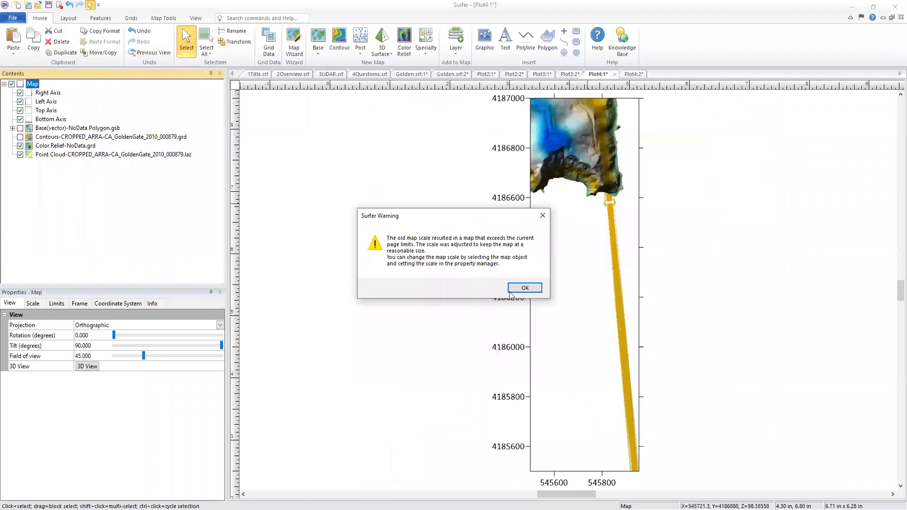
left_click(524, 288)
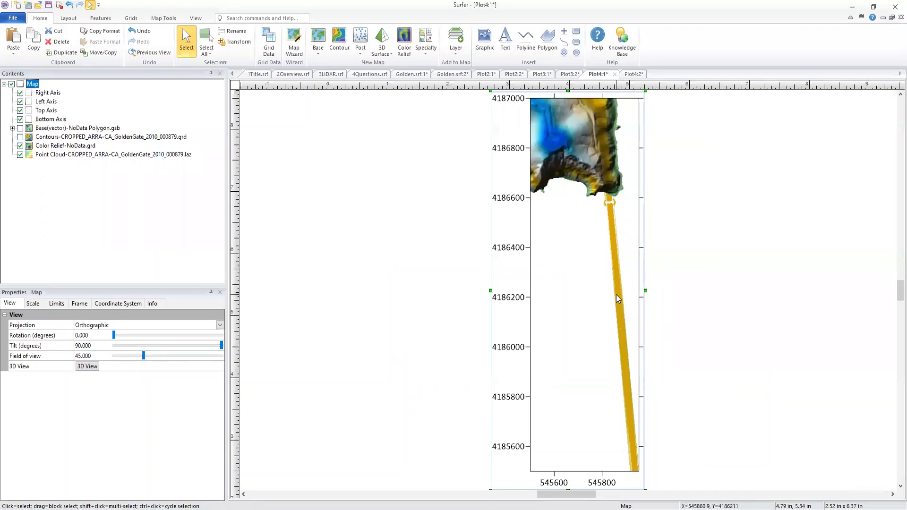
- Set the point cloud's point size to 0.1 in the 3D view
left_click(633, 75)
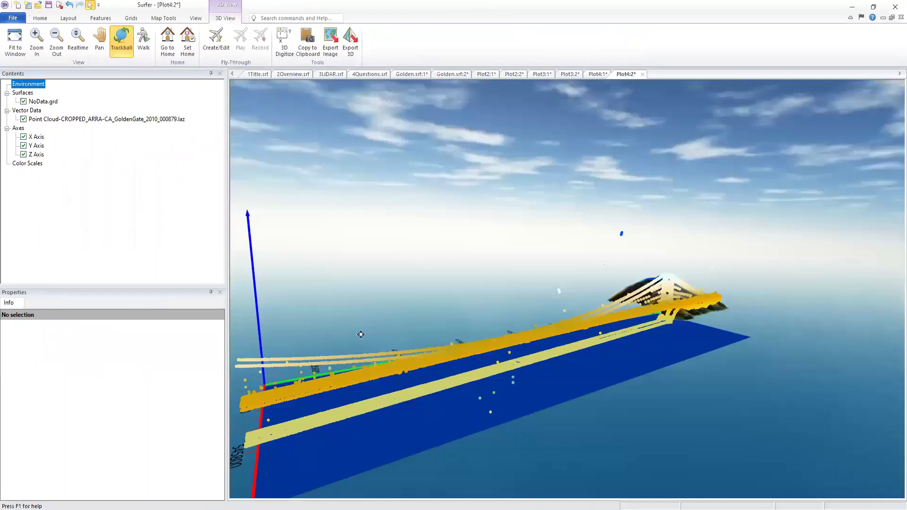
left_click_drag(353, 303, 162, 217)
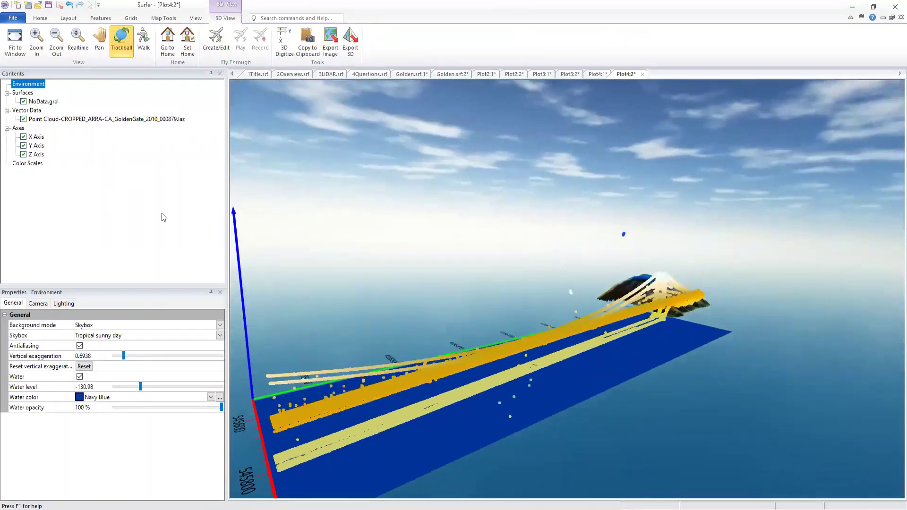
left_click(49, 119)
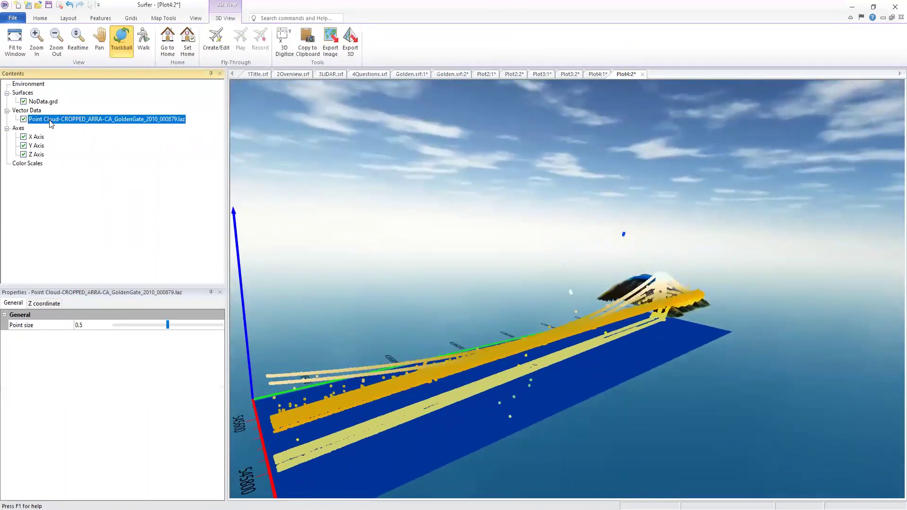
left_click(124, 327)
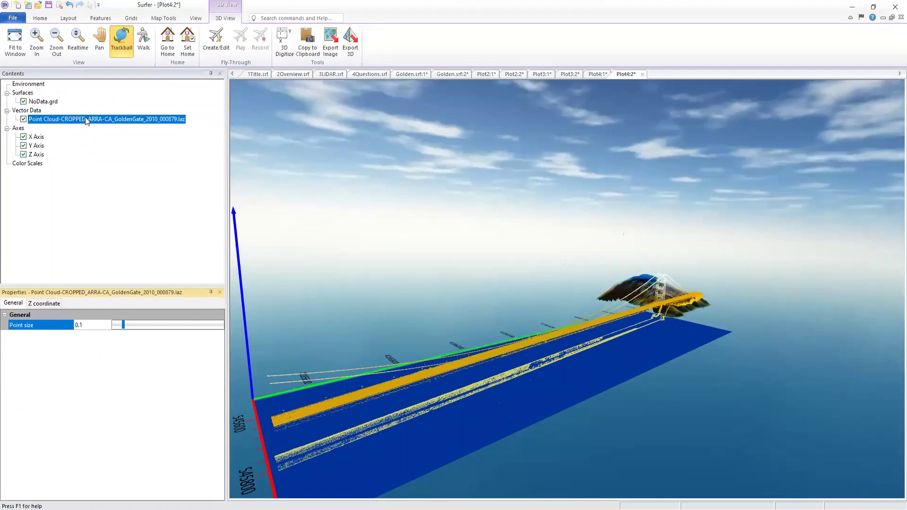
- Set the 3D environment's water level back to 0
left_click_drag(677, 323, 661, 313)
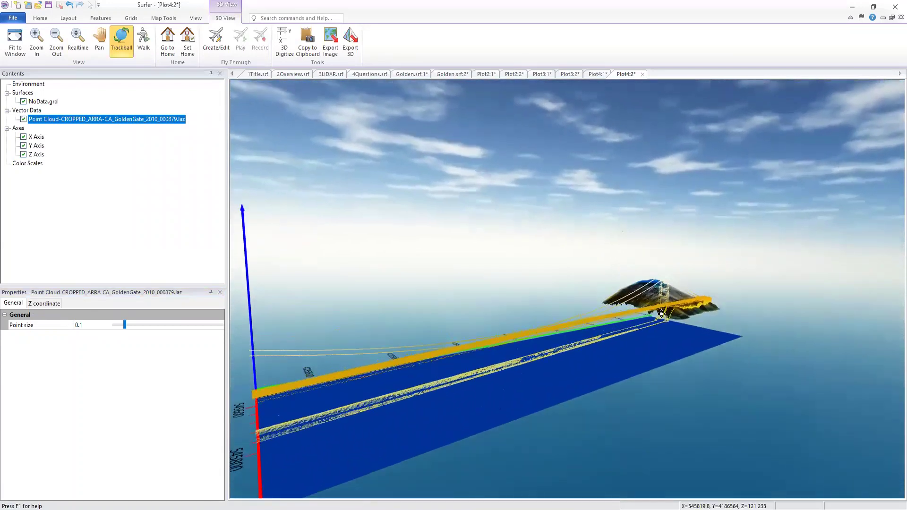
left_click(33, 85)
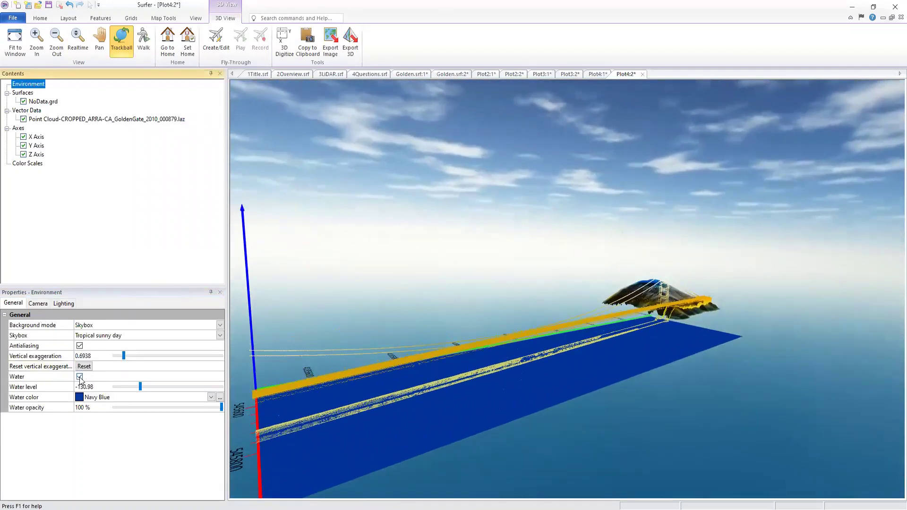
left_click(99, 387)
type("0")
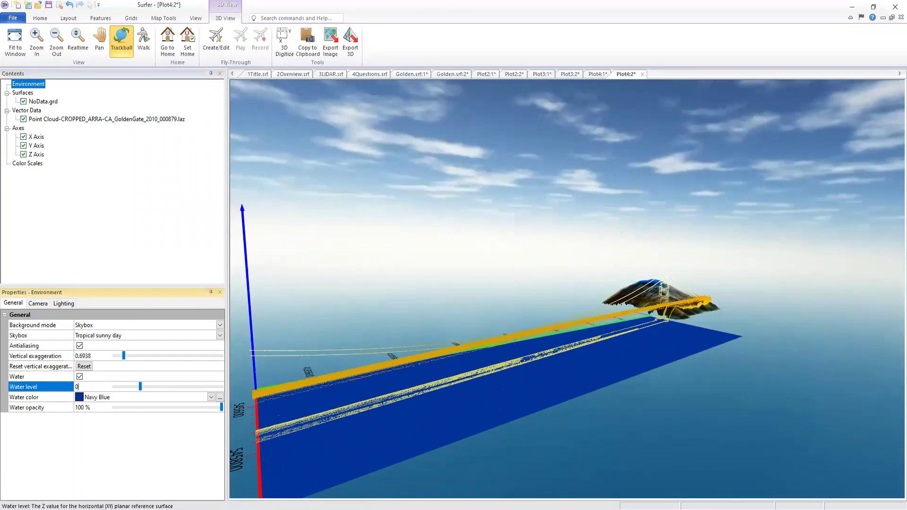
key("Return")
- Examine the bridge point cloud together with the terrain surface and water plane from several angles and closer up
left_click_drag(708, 330, 516, 261)
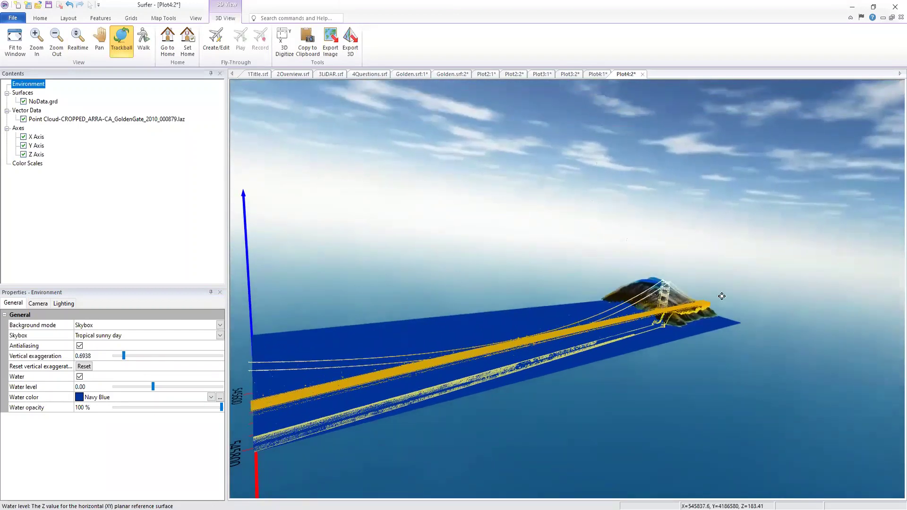
left_click_drag(797, 359, 729, 378)
scroll(729, 379, "up", 3)
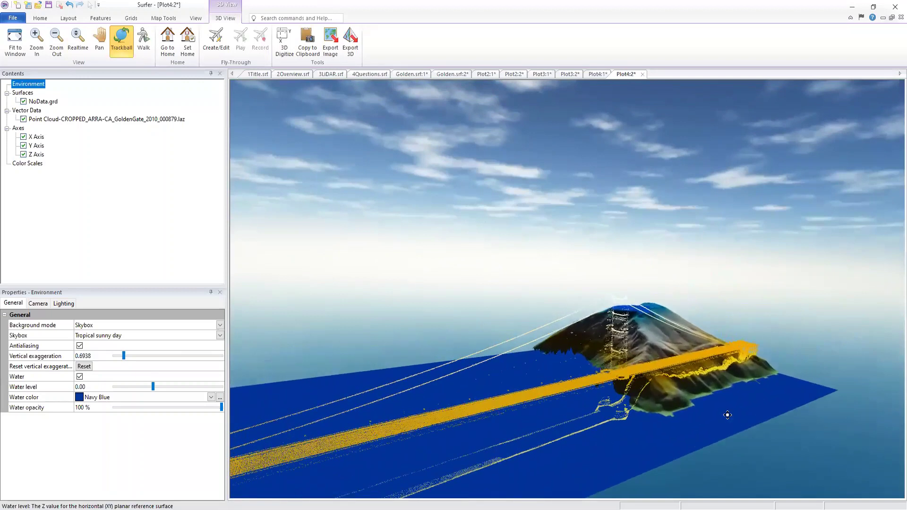
scroll(724, 381, "up", 3)
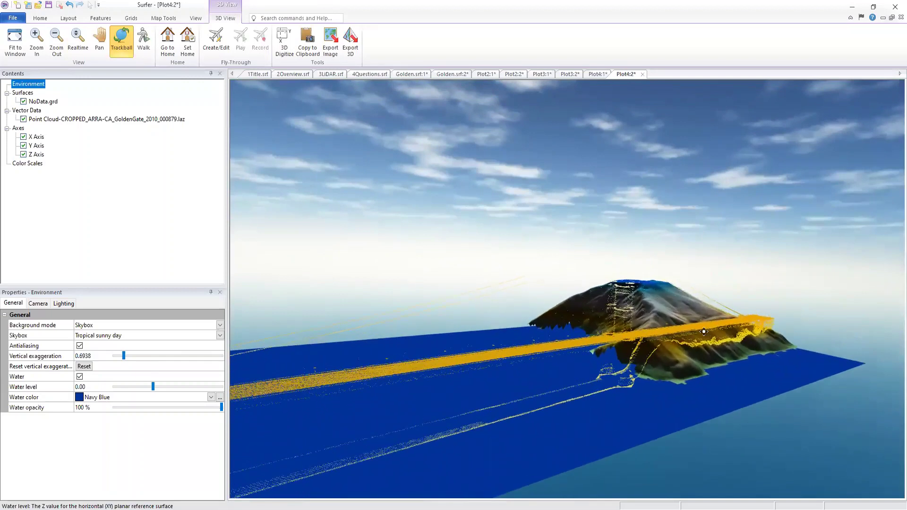
left_click_drag(653, 304, 699, 339)
left_click_drag(701, 341, 654, 337)
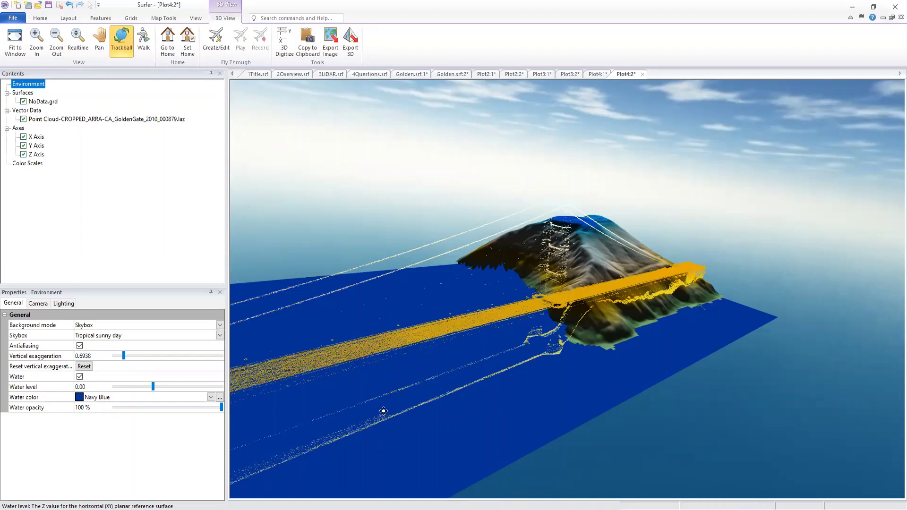
left_click_drag(410, 373, 495, 343)
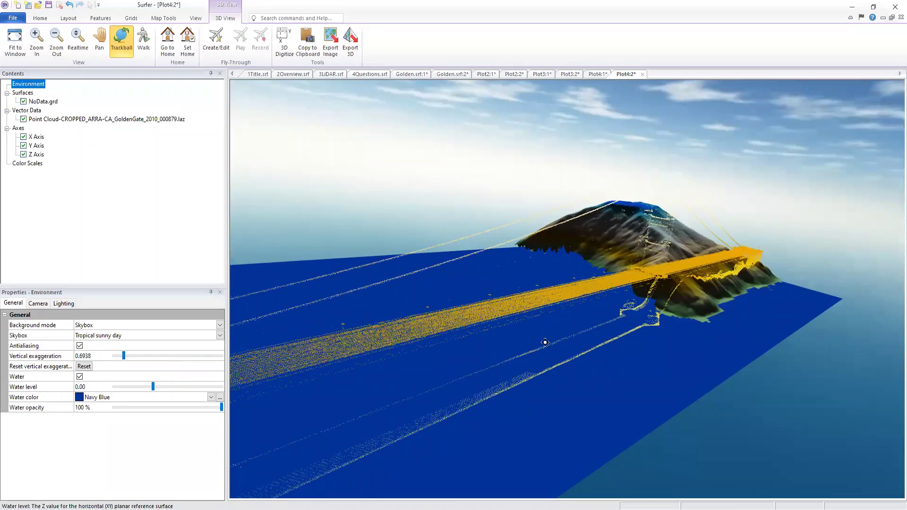
scroll(650, 335, "up", 1)
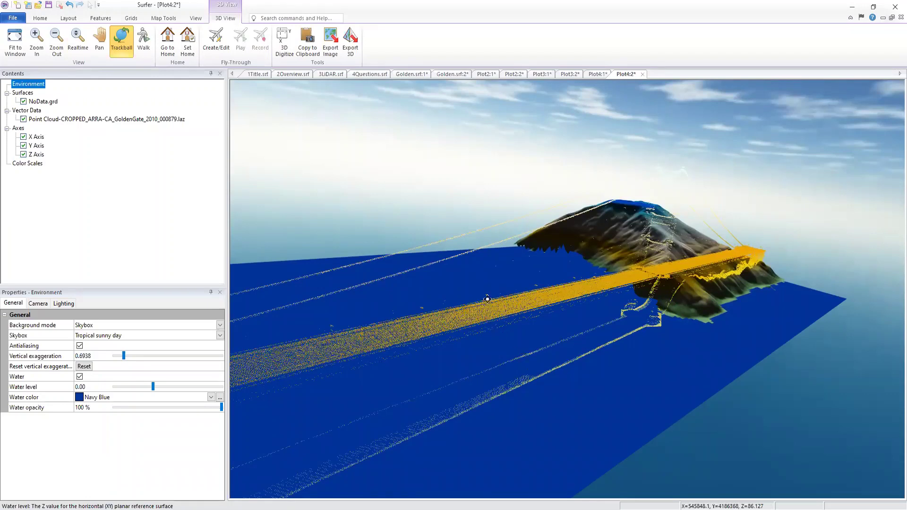
left_click_drag(487, 299, 648, 317)
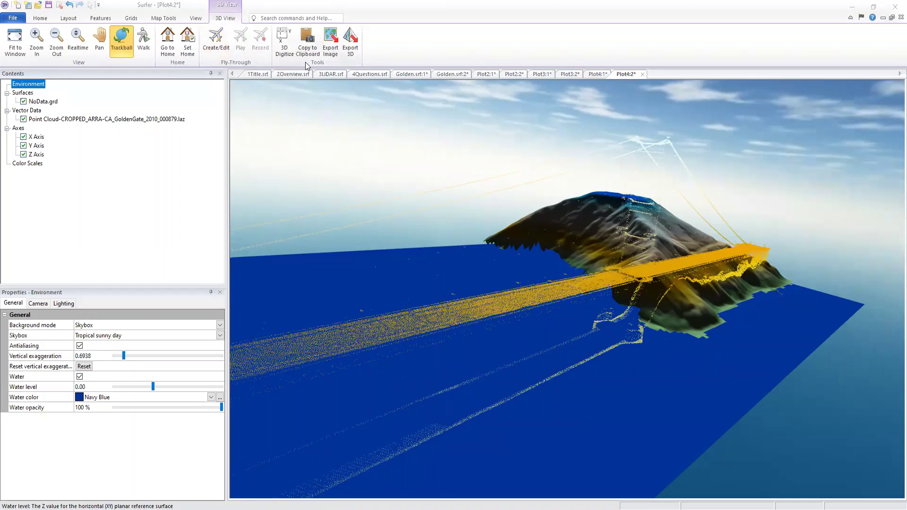
- Digitize the 3D coordinates of a point on the bridge deck with 3D Digitize
left_click(287, 33)
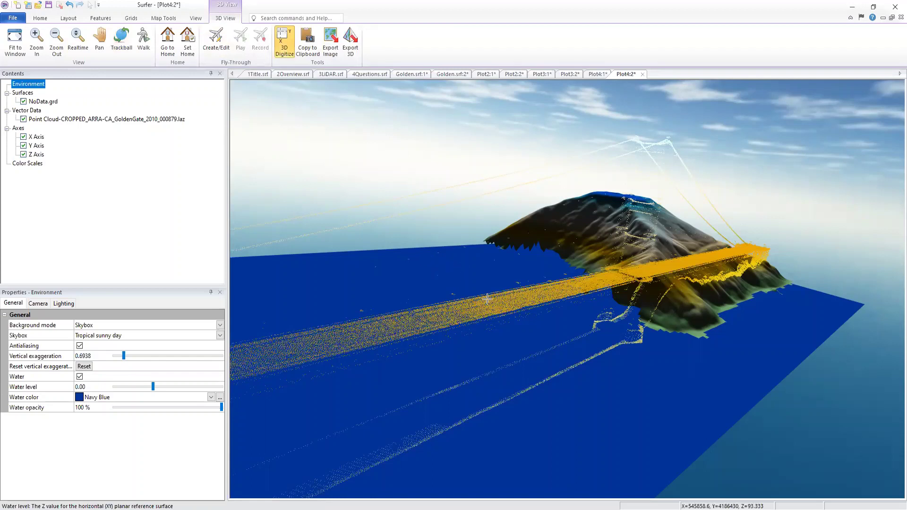
scroll(577, 299, "up", 4)
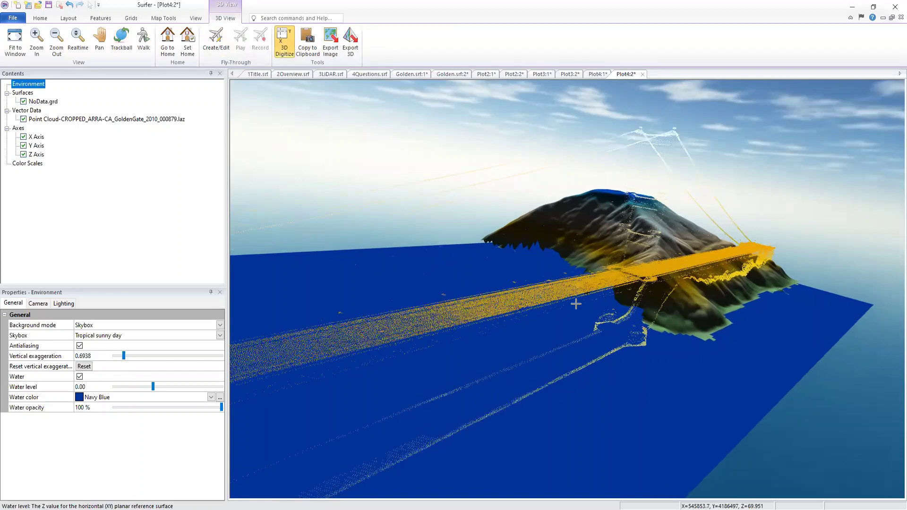
left_click(434, 320)
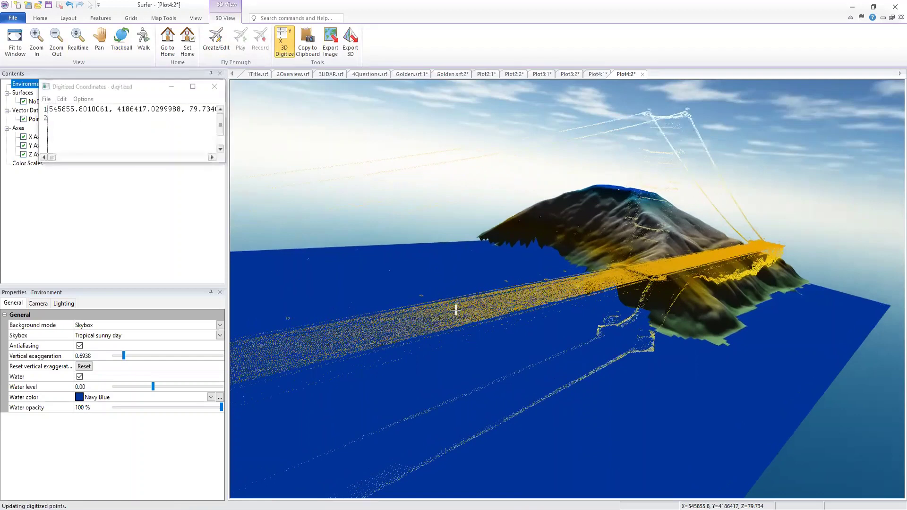
- Digitize a second point farther along the bridge deck and a third, higher point at the tower near the hillside
mouse_move(458, 303)
left_mouse_down()
mouse_move(463, 265)
mouse_move(463, 311)
mouse_move(448, 330)
mouse_move(453, 326)
left_mouse_up()
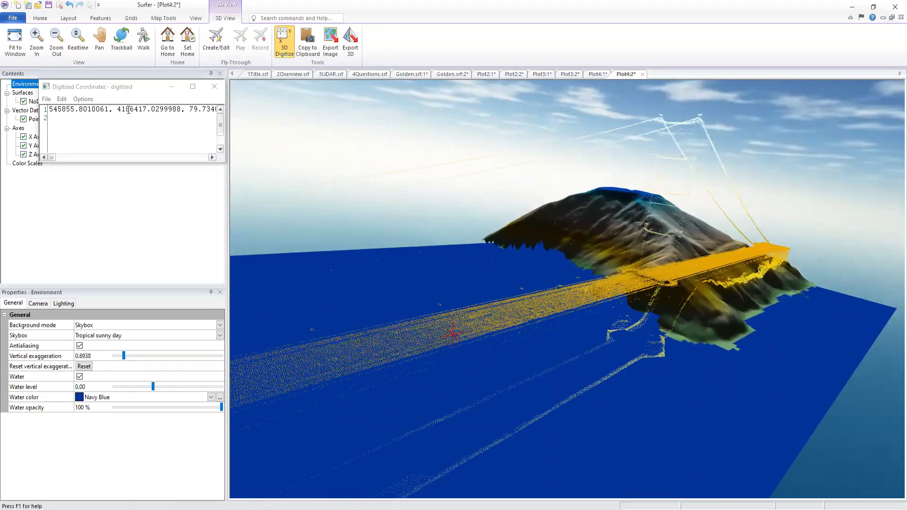
scroll(540, 350, "up", 3)
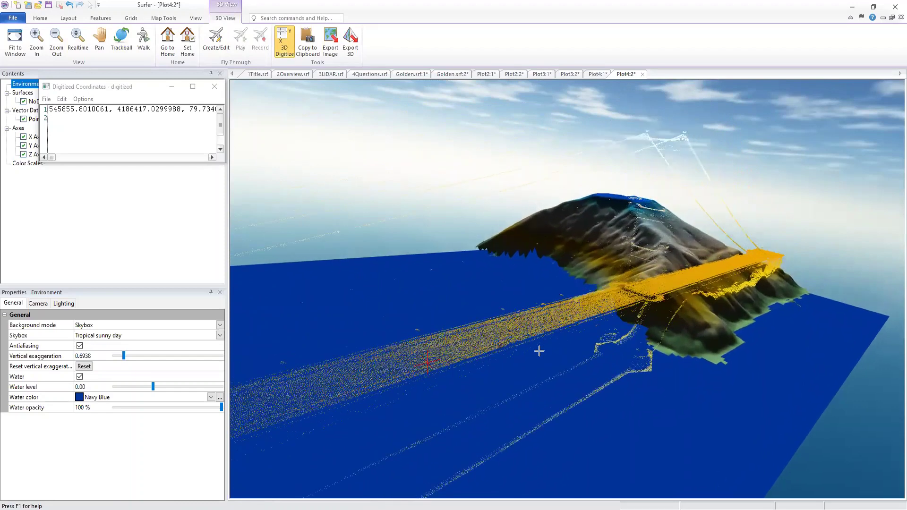
scroll(576, 319, "up", 2)
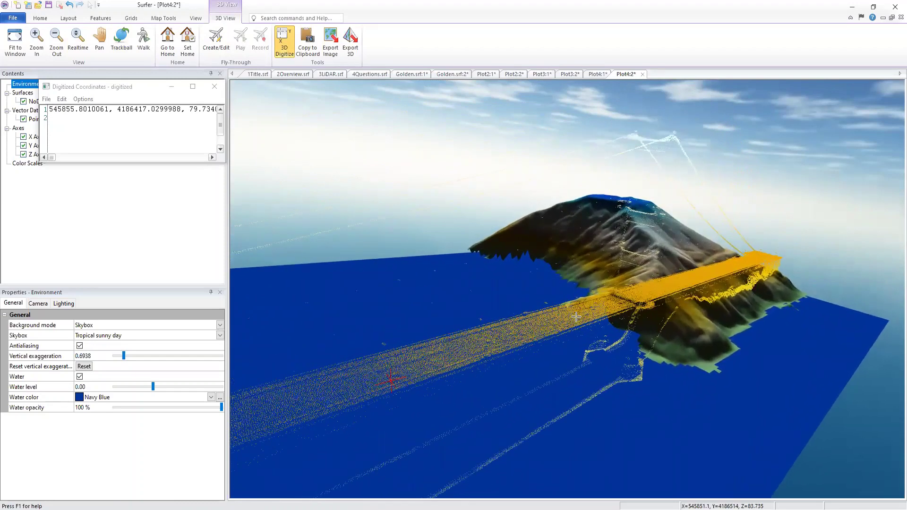
left_click(576, 317)
left_click_drag(542, 284, 583, 247)
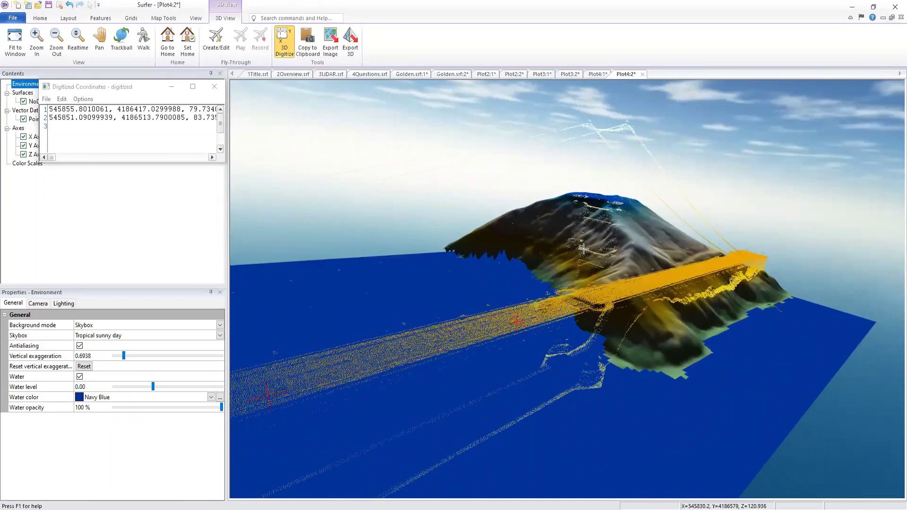
left_click(584, 247)
left_click_drag(583, 247, 525, 240)
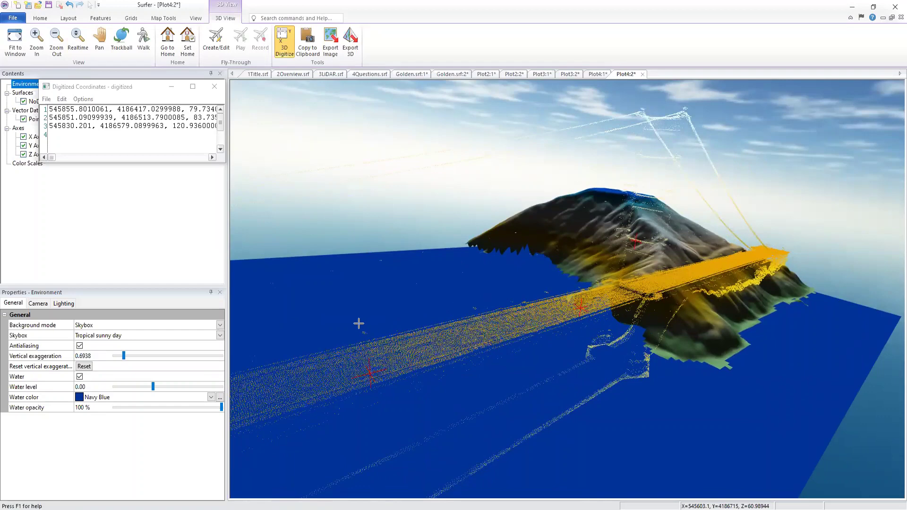
left_click_drag(386, 285, 376, 318)
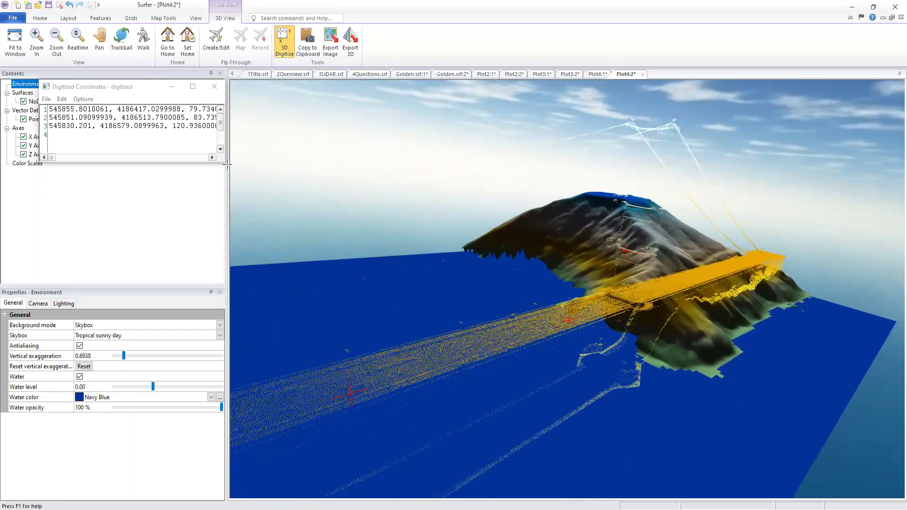
- Save the digitized coordinates as the data file Points.dat in the LiDAR folder
left_click_drag(225, 163, 247, 162)
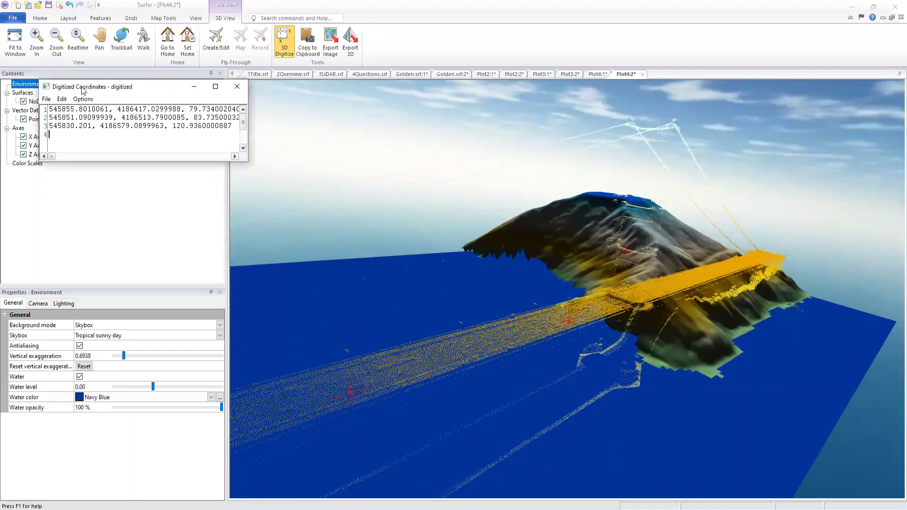
left_click(46, 99)
left_click(68, 132)
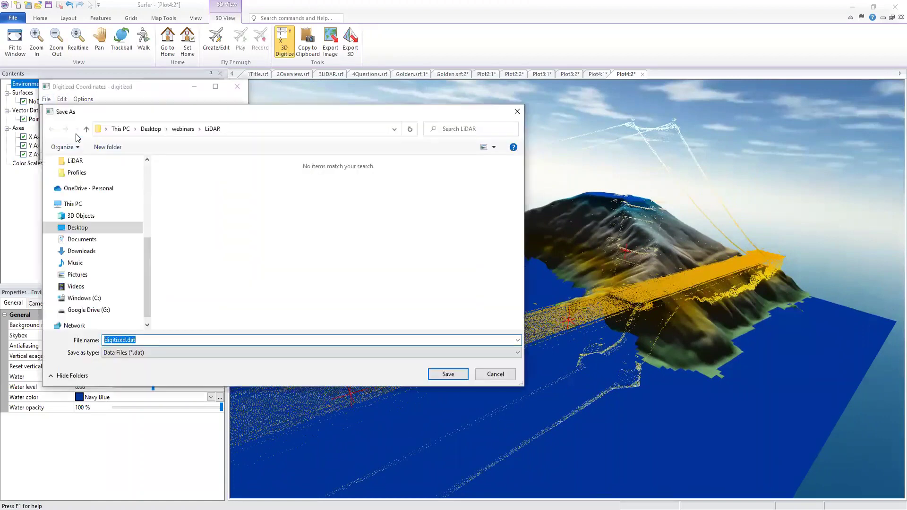
left_click(152, 352)
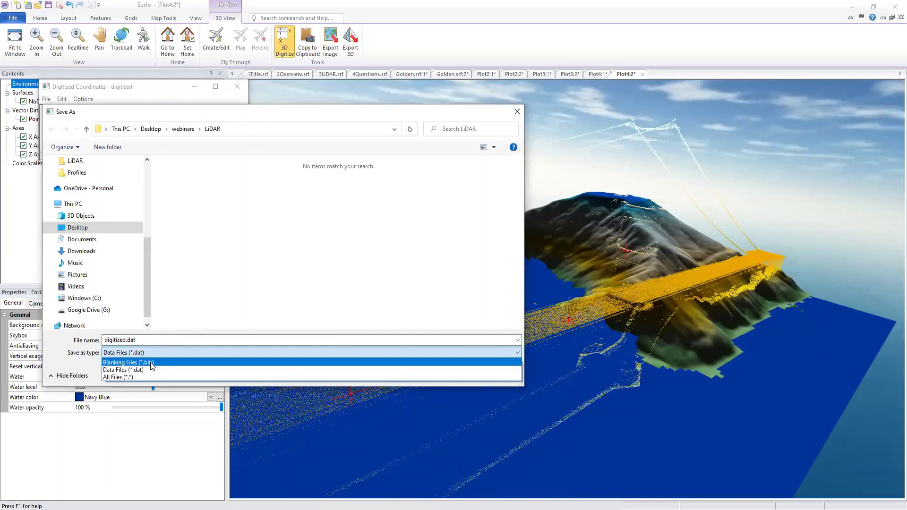
left_click(137, 369)
double_click(125, 340)
left_click_drag(126, 340, 101, 341)
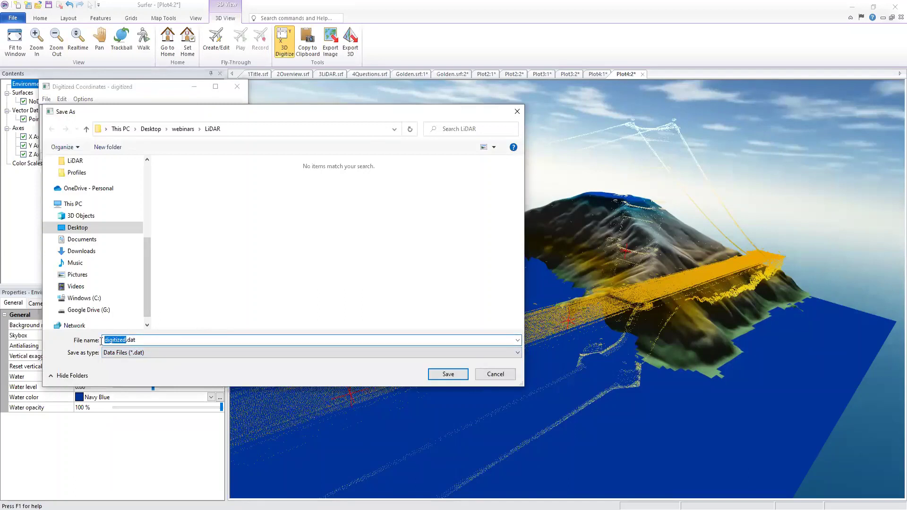
type("Points")
left_click(446, 374)
left_click(447, 374)
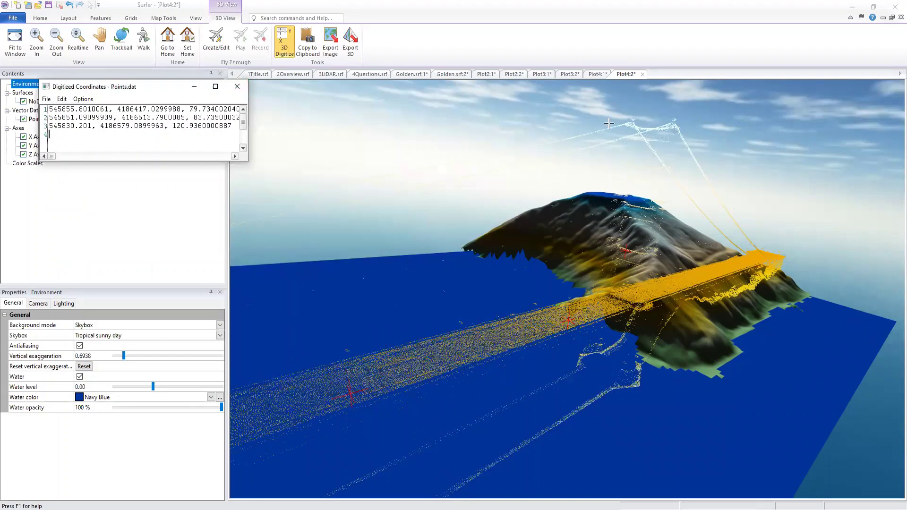
- Close the digitized coordinates and add Points.dat to the 2D map in Plot4:1 as a Base from Data layer
left_click(598, 74)
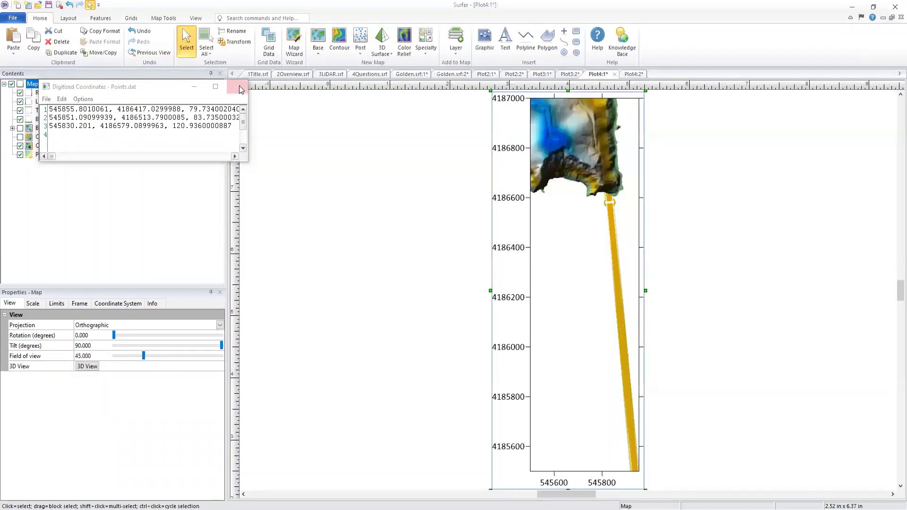
left_click(240, 88)
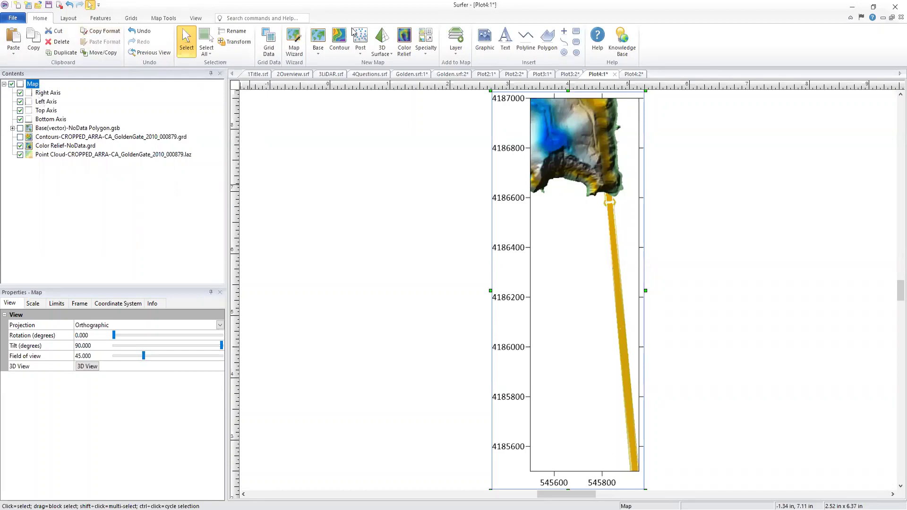
left_click(454, 53)
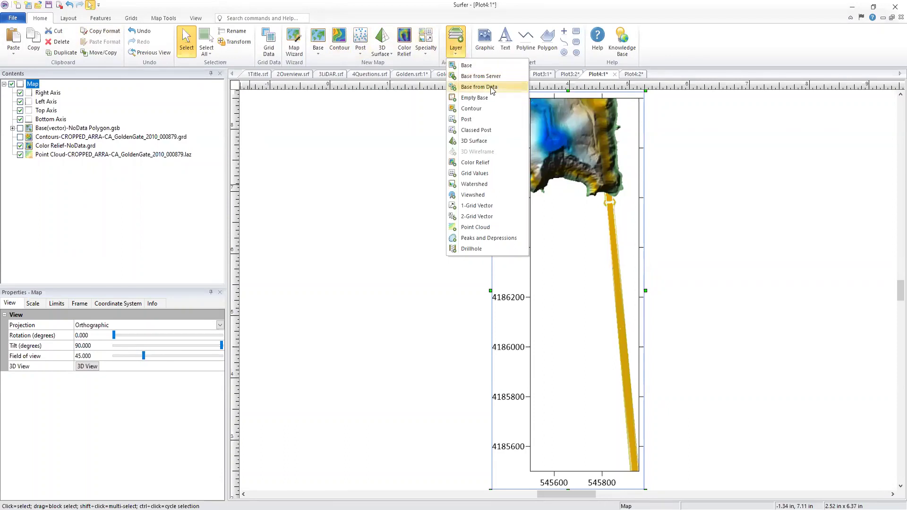
left_click(490, 88)
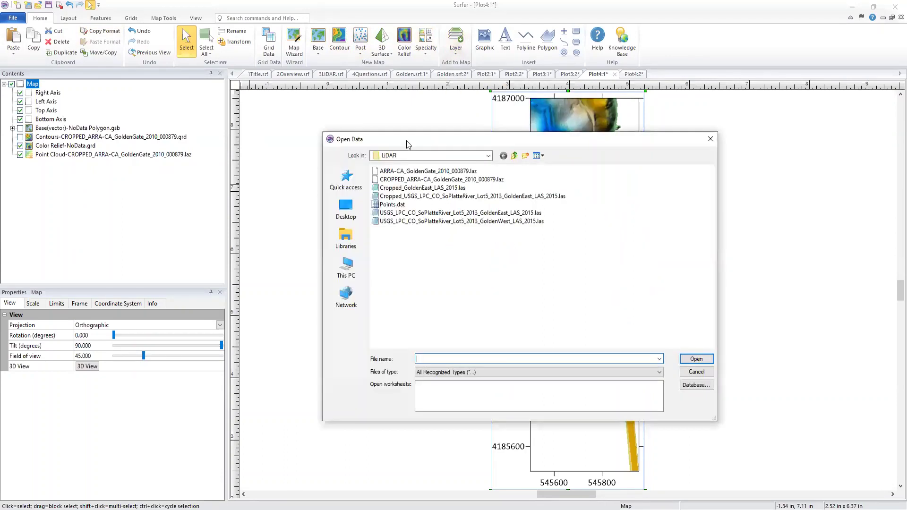
left_click_drag(408, 144, 409, 133)
left_click(405, 194)
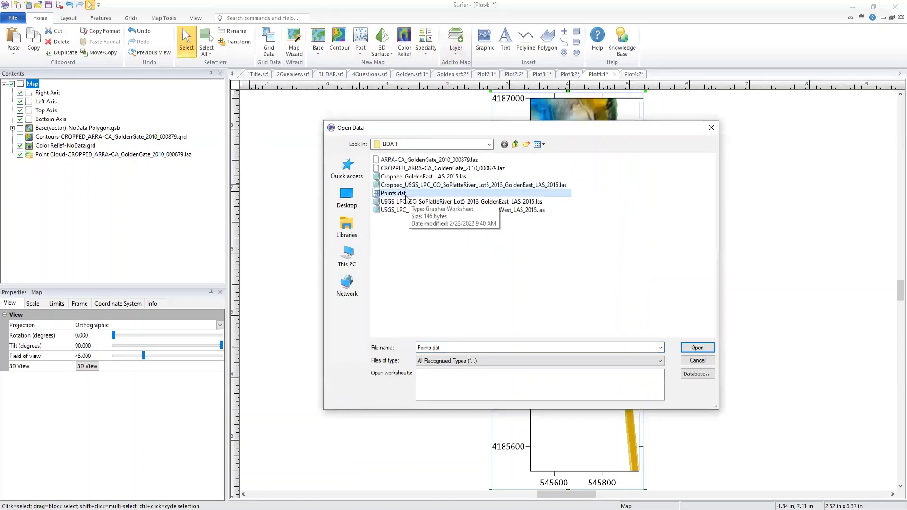
left_click(697, 348)
left_click(530, 218)
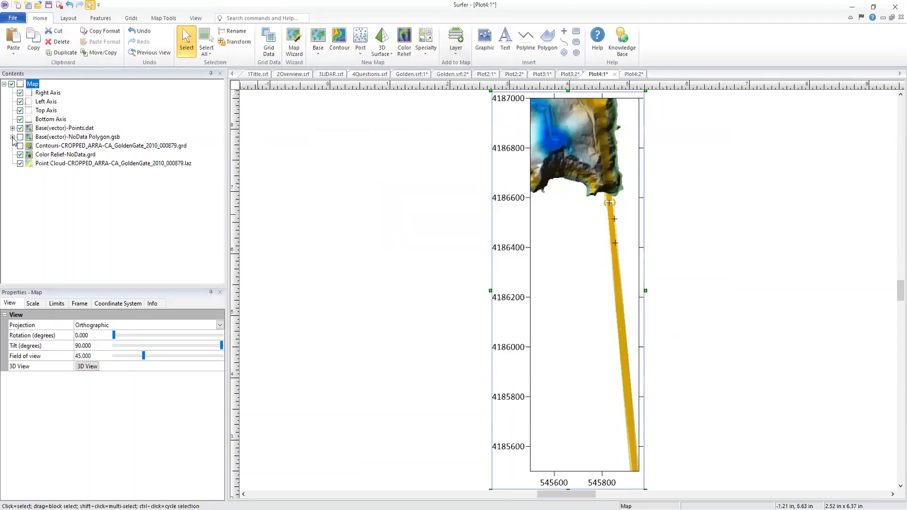
- Convert all three points in the Points.dat base layer to a 3D polyline, connected in list order with Column C as Z coordinates
left_click(12, 129)
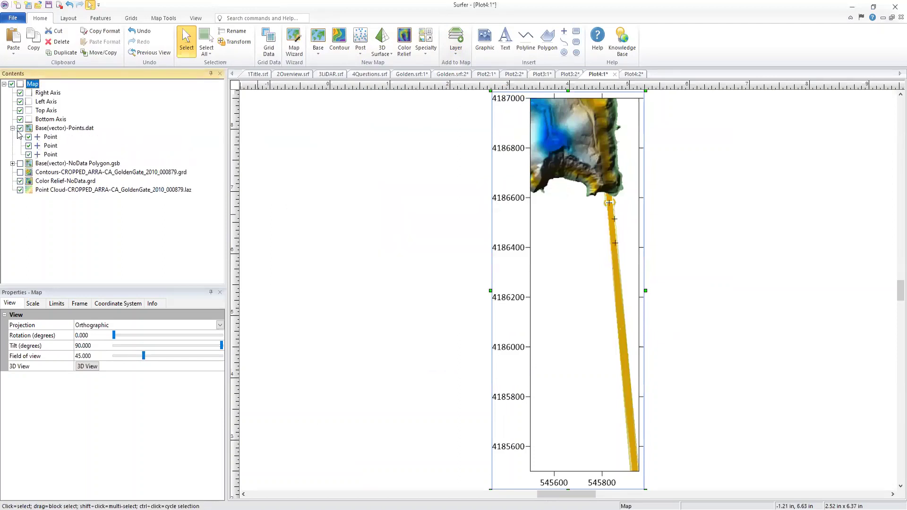
left_click(60, 129)
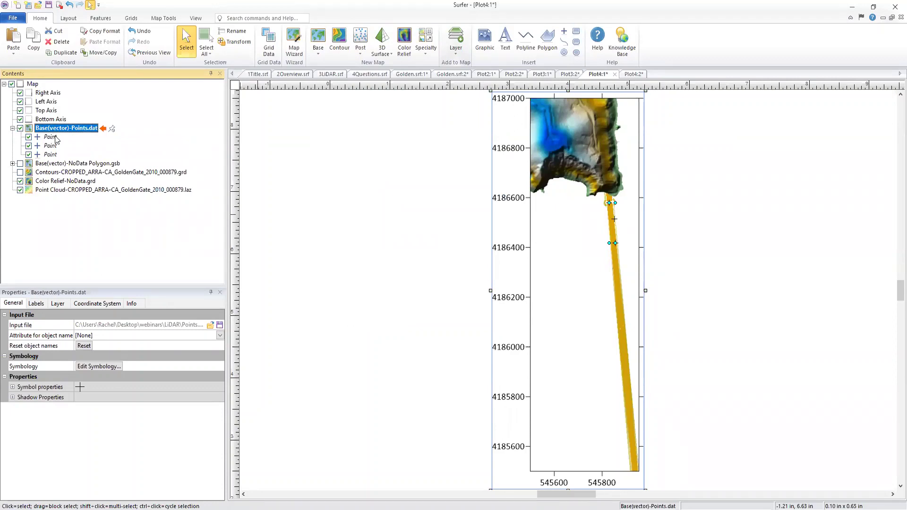
left_click(51, 137)
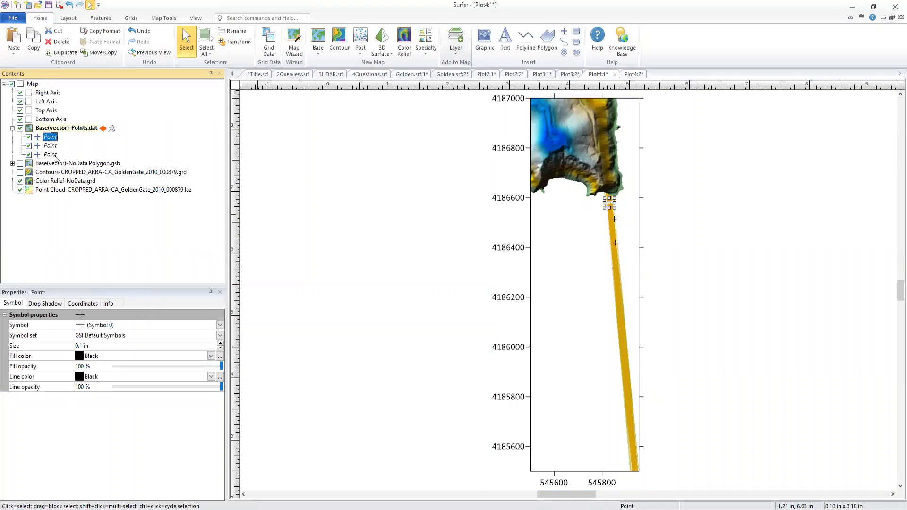
left_click(54, 155, "shift")
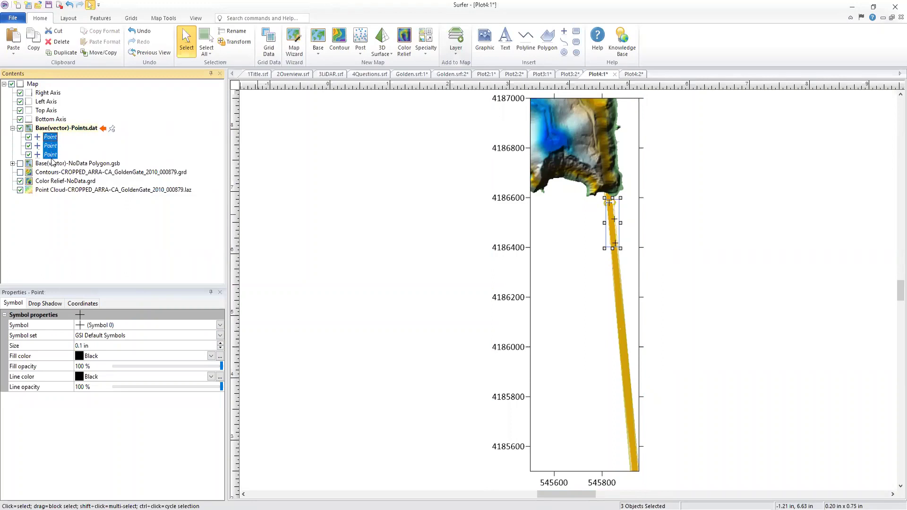
right_click(53, 159)
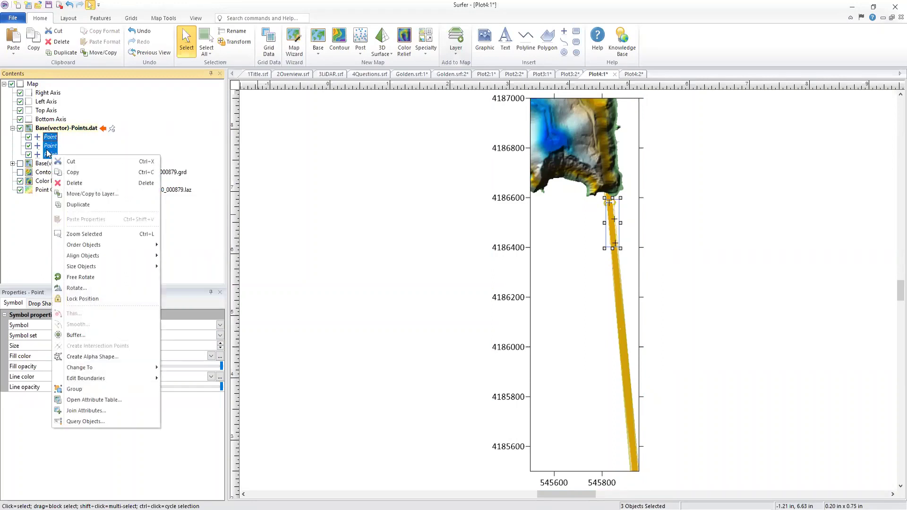
mouse_move(94, 367)
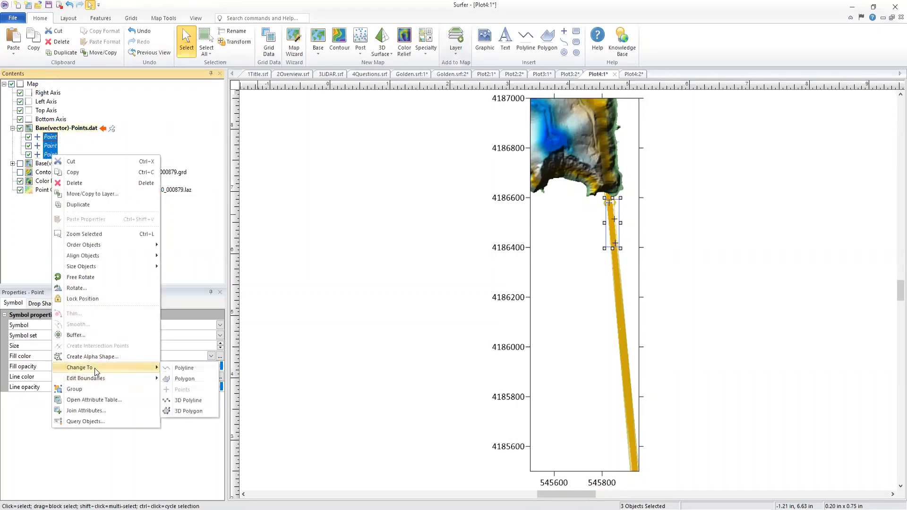
left_click(205, 404)
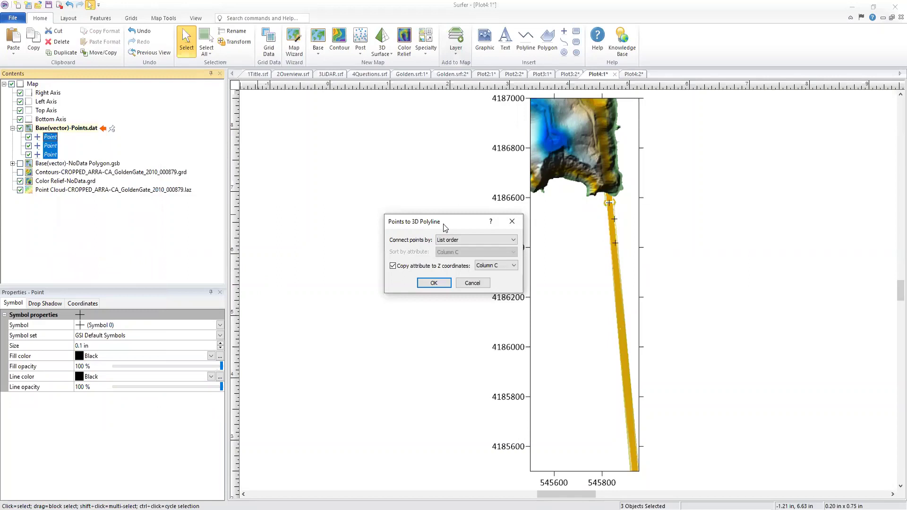
left_click(466, 242)
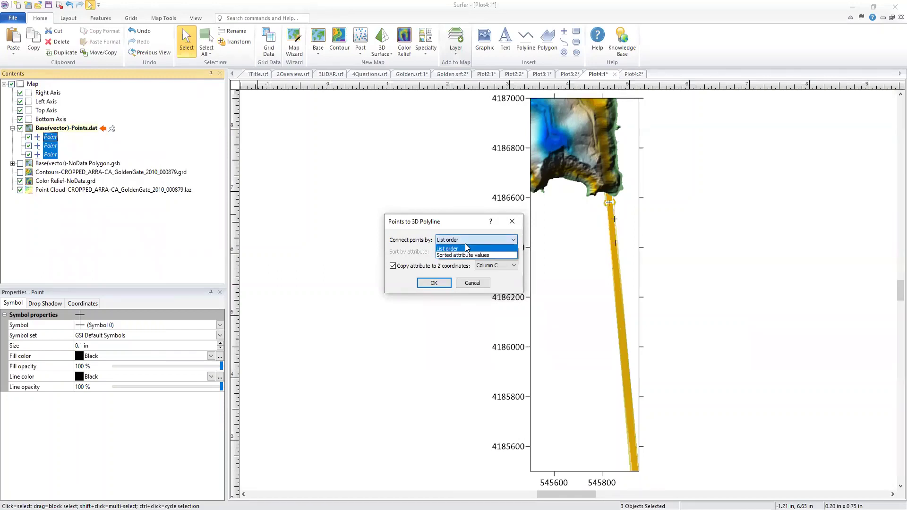
left_click(466, 248)
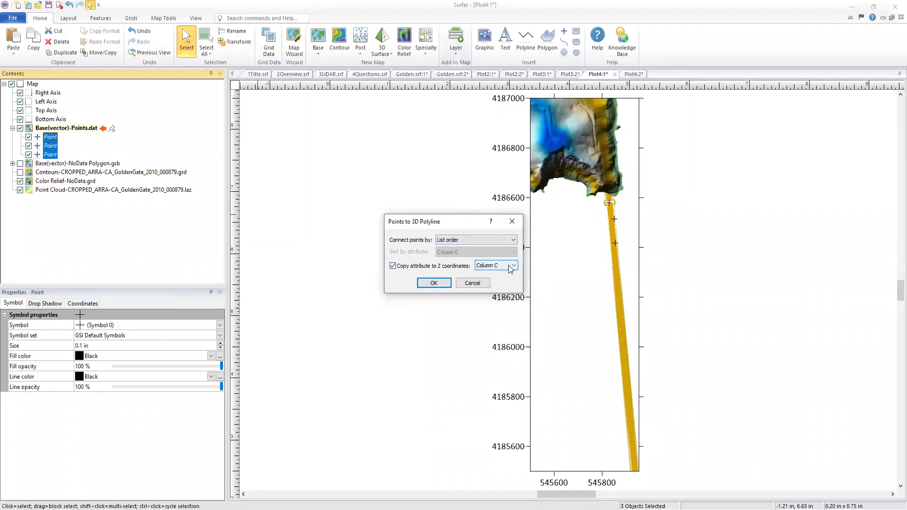
left_click(433, 283)
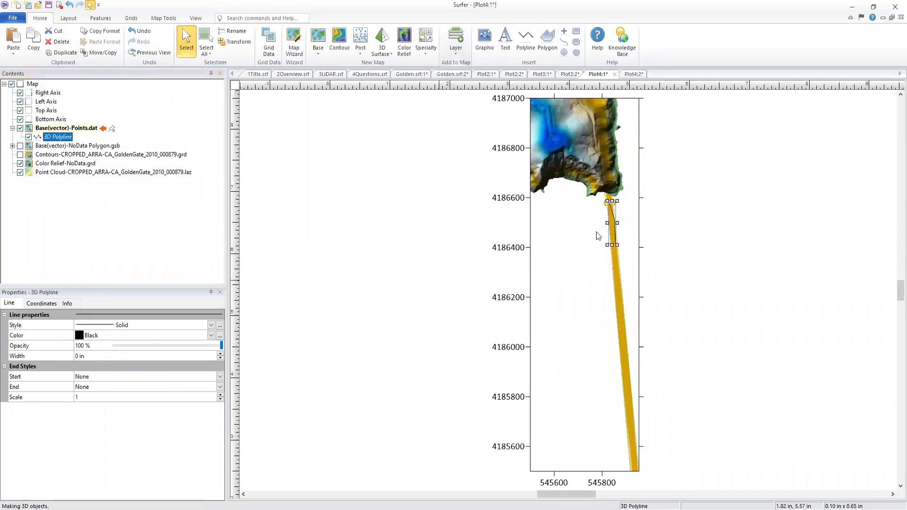
- Examine the 3D polyline up close on the 2D map and from several angles in the Plot4:2 3D view
scroll(623, 214, "up", 5)
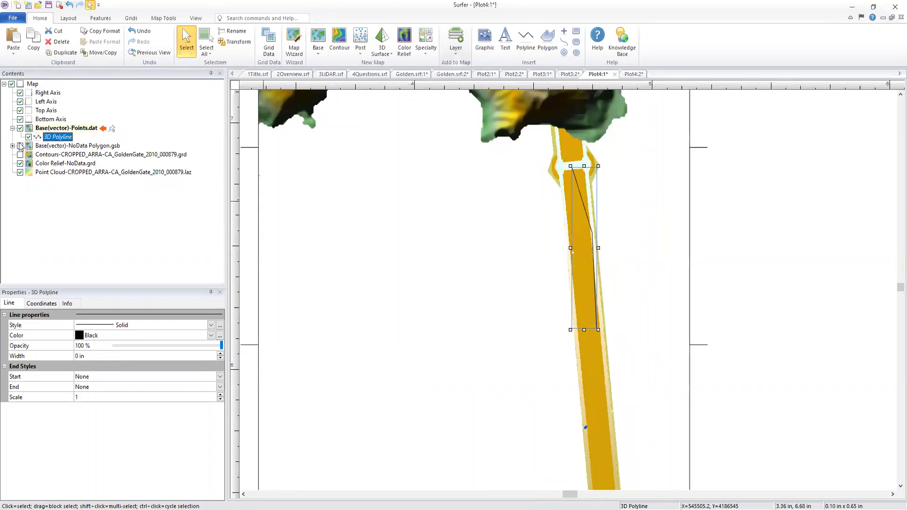
left_click(641, 75)
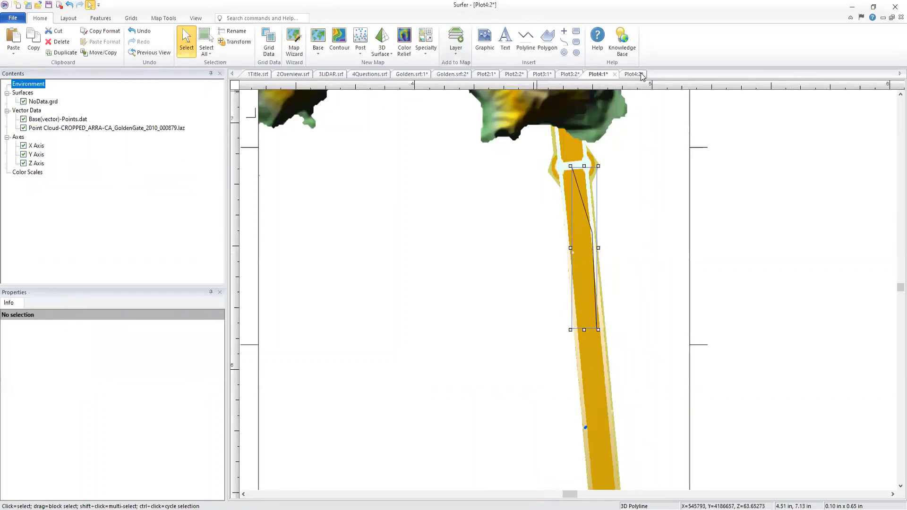
left_click_drag(589, 312, 530, 247)
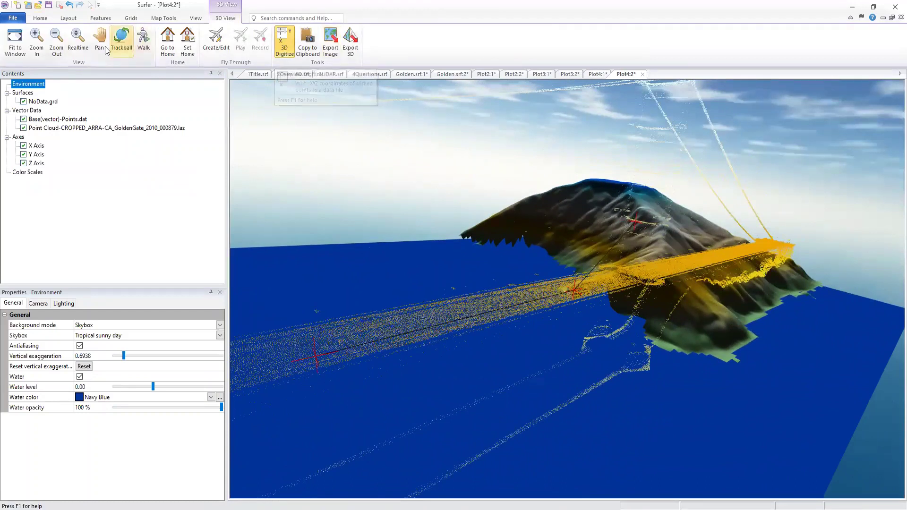
left_click(122, 40)
left_click_drag(430, 250, 646, 119)
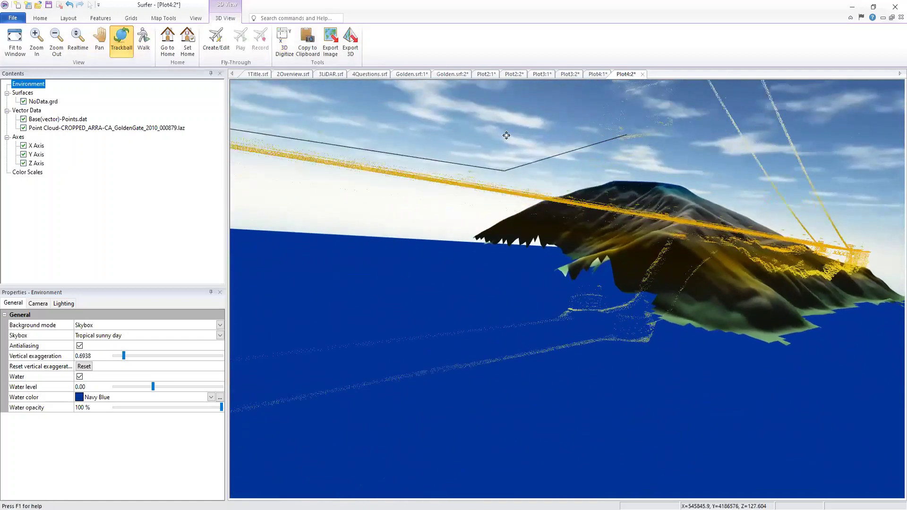
left_click_drag(289, 219, 302, 245)
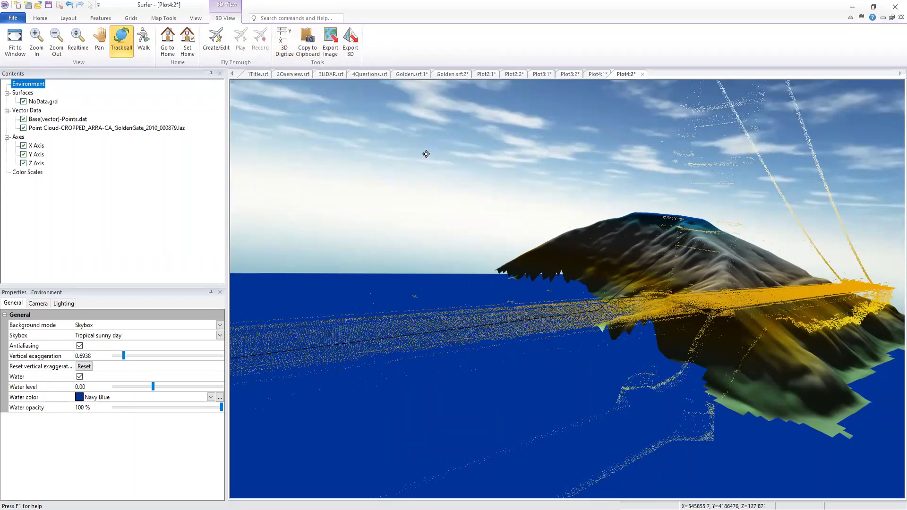
- Review the file formats available for exporting the 3D view as an image, and leave without exporting
left_click(333, 48)
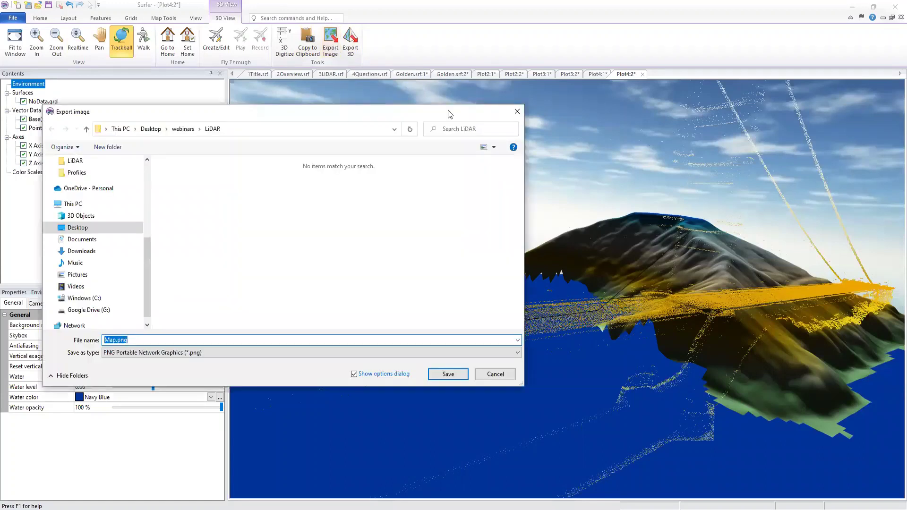
left_click_drag(477, 112, 612, 100)
left_click(360, 340)
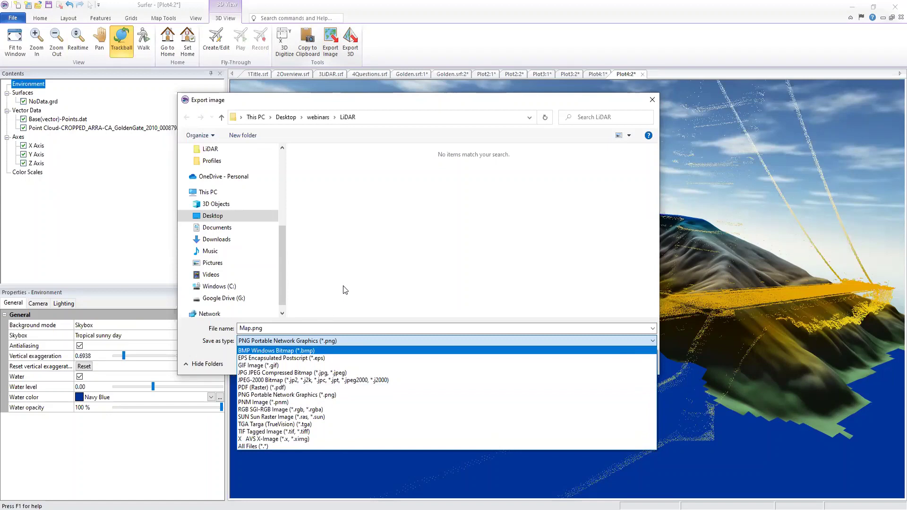
left_click(208, 335)
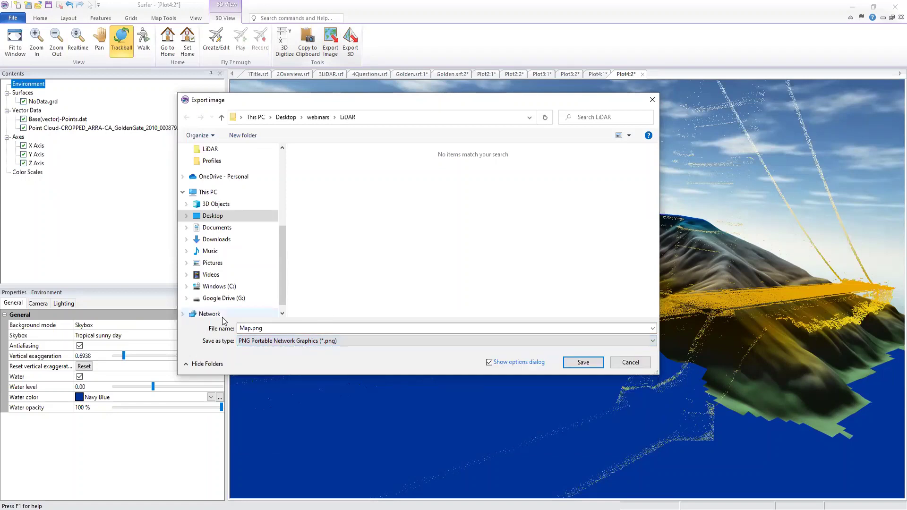
left_click(631, 362)
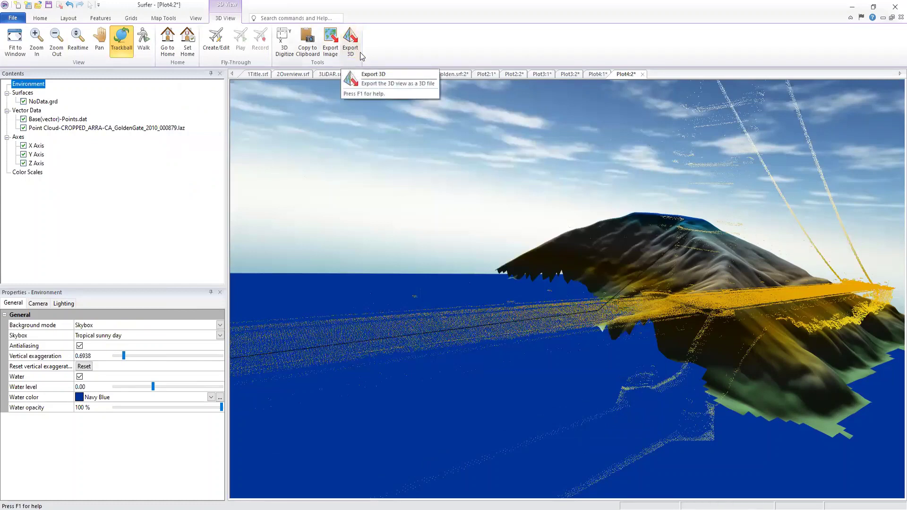
- Review the file formats available for exporting the 3D view as a 3D file, and leave without exporting
left_click(358, 50)
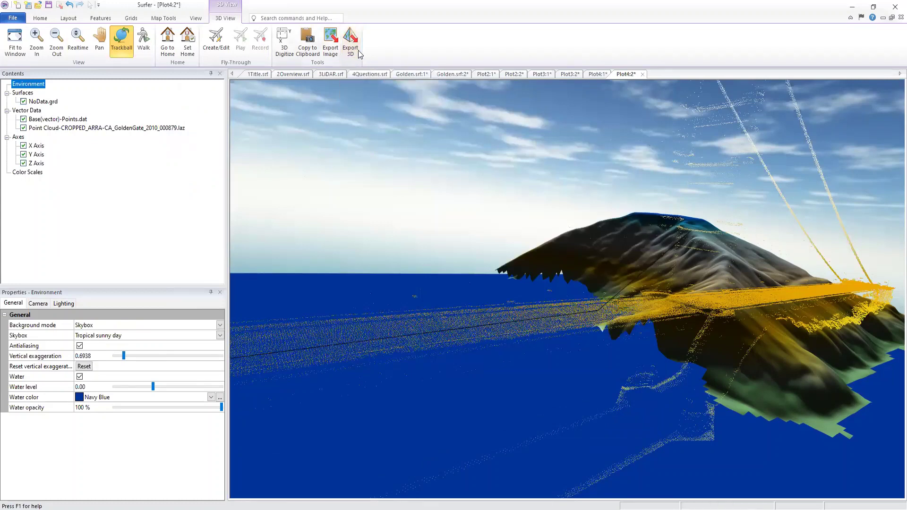
left_click(320, 339)
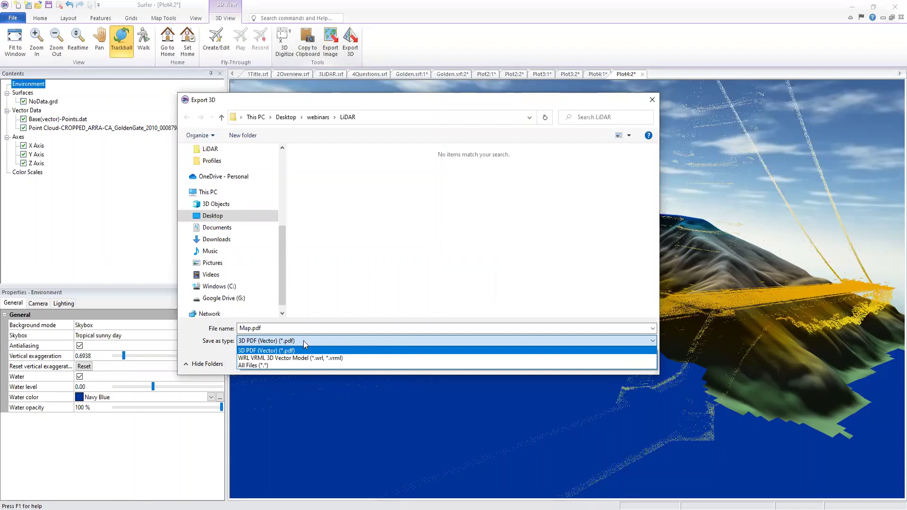
left_click(548, 113)
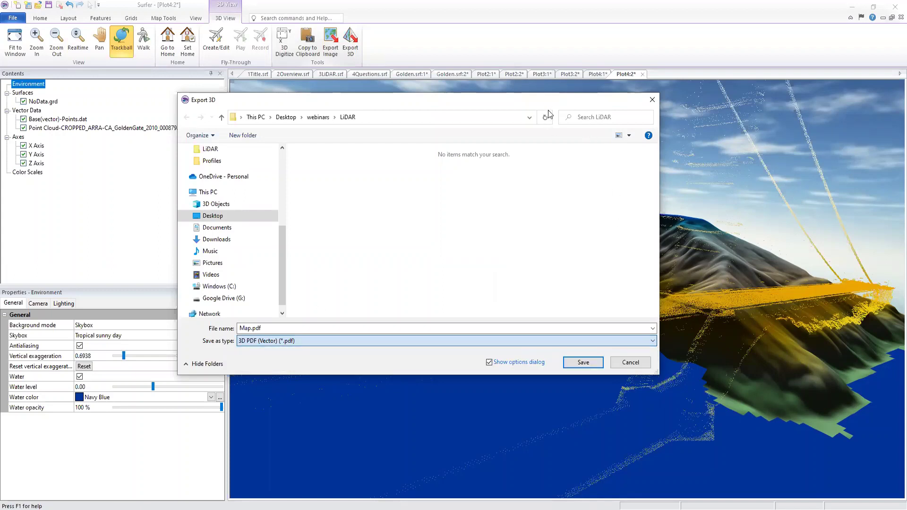
left_click(633, 362)
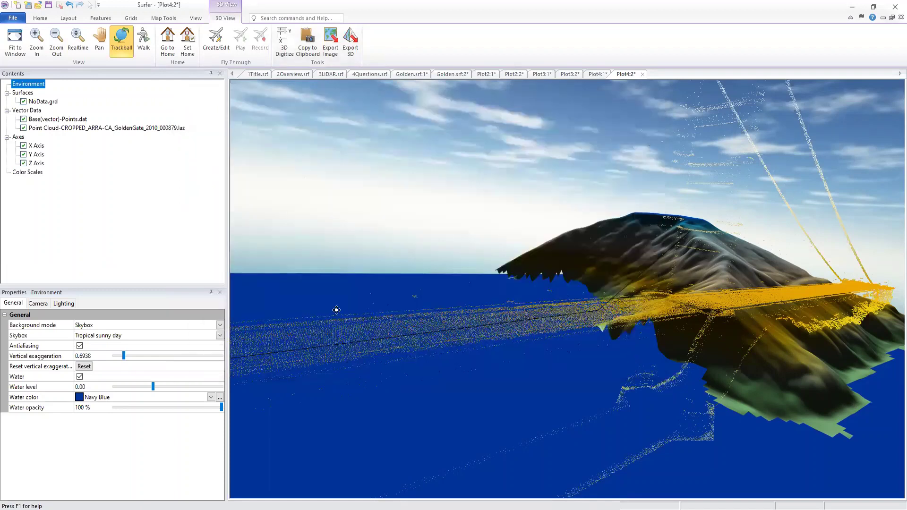
- View the bridge and terrain from slightly different angles in 3D, and switch to the 4Questions.srf document
left_click_drag(442, 315, 413, 298)
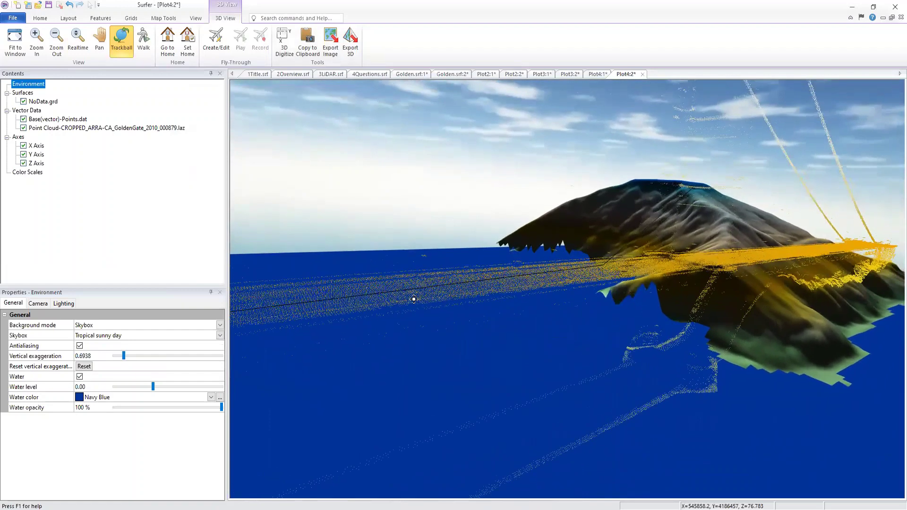
left_click_drag(360, 271, 330, 279)
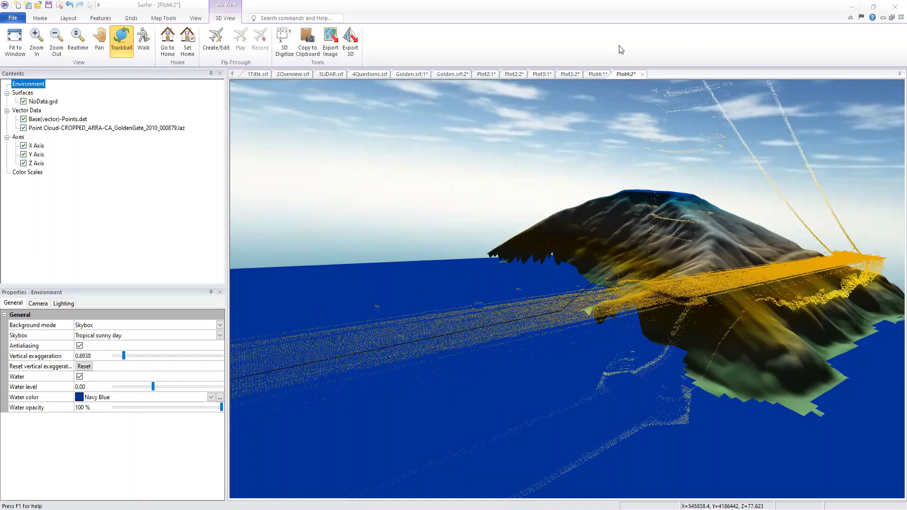
left_click(371, 74)
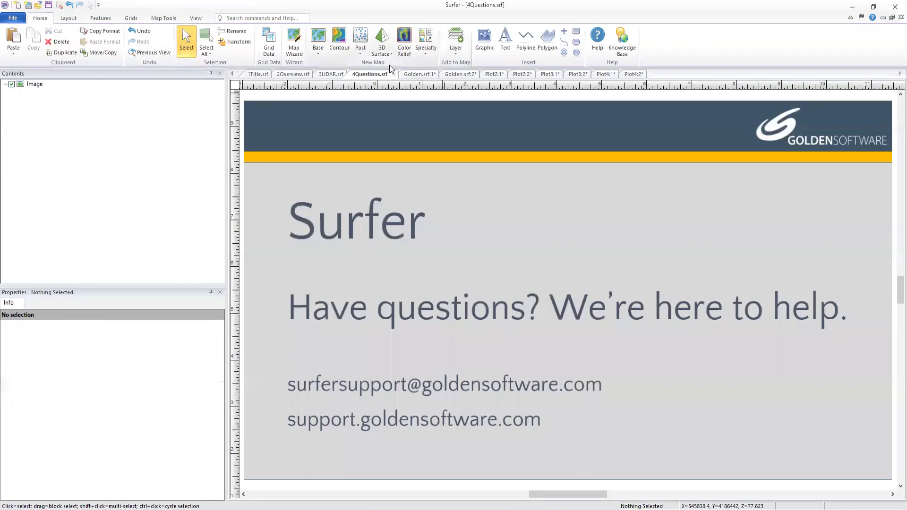